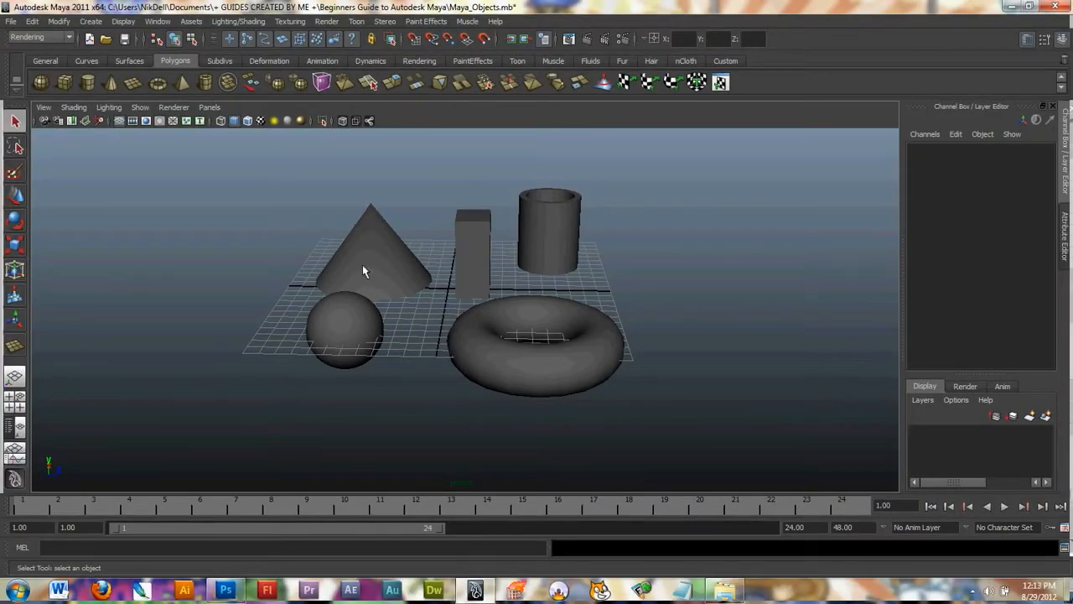
Step: Select the cone and use the Move tool to slide it along its Z axis toward the pipe and back behind the box
{"action": "left_click", "coordinate": [363, 268]}
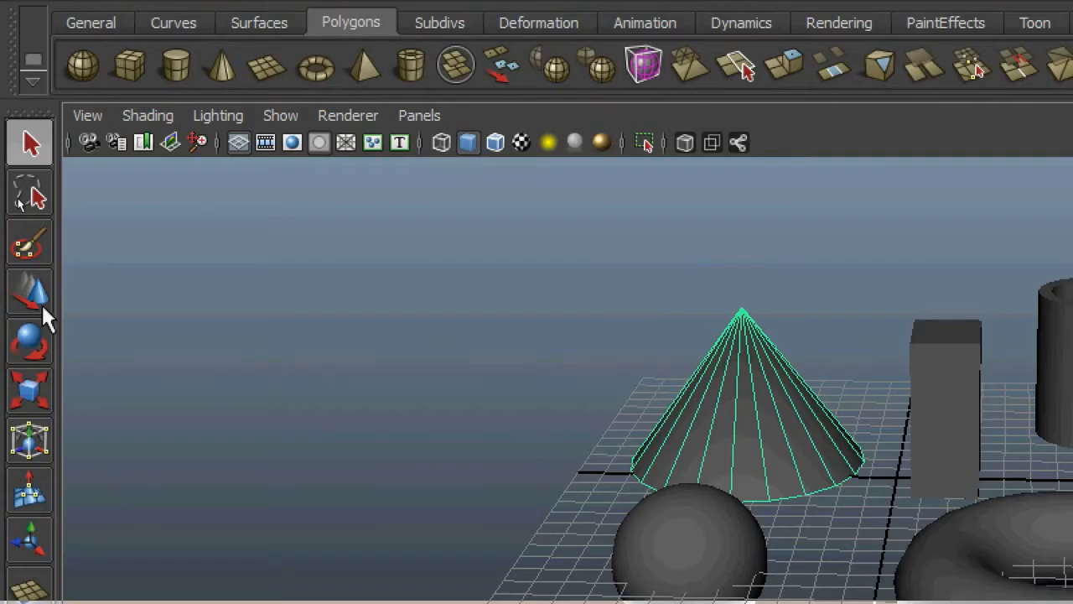
{"action": "left_click", "coordinate": [20, 200]}
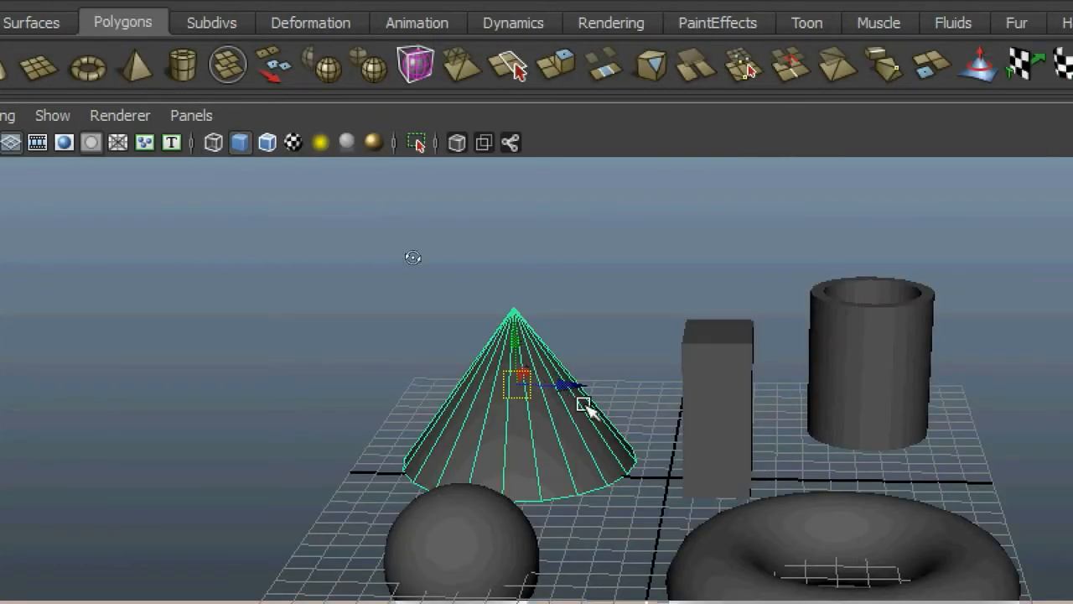
{"action": "left_click_drag", "start_coordinate": [585, 405], "coordinate": [344, 448], "text": "alt"}
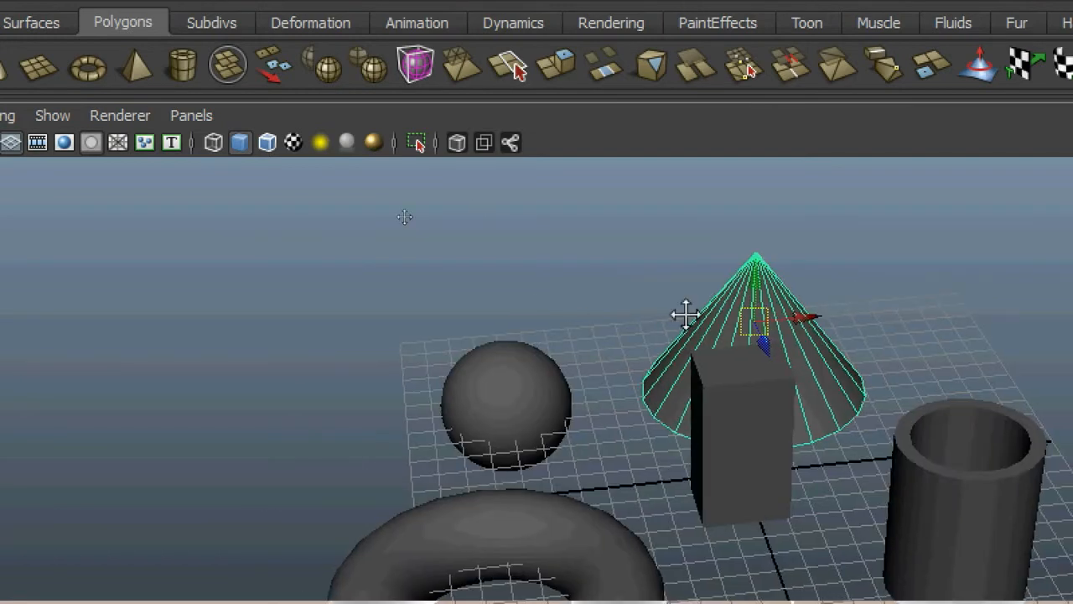
{"action": "middle_click_drag", "start_coordinate": [684, 314], "coordinate": [567, 336], "text": "alt"}
{"action": "left_click_drag", "start_coordinate": [632, 273], "coordinate": [471, 399], "text": "alt"}
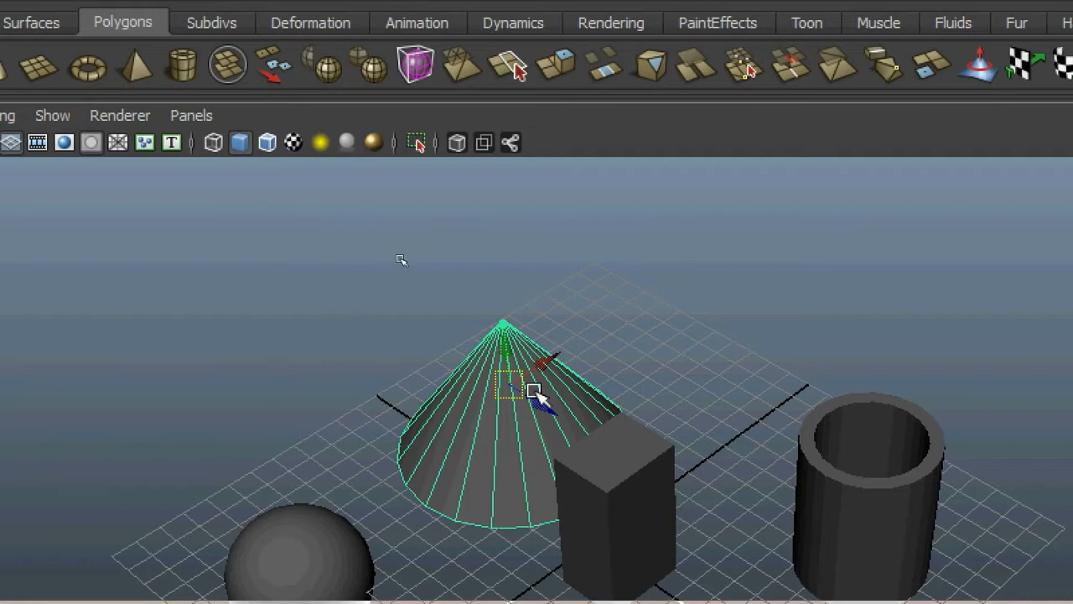
{"action": "mouse_move", "coordinate": [507, 419]}
{"action": "left_mouse_down", "text": "alt"}
{"action": "mouse_move", "coordinate": [548, 416]}
{"action": "mouse_move", "coordinate": [508, 426]}
{"action": "left_mouse_up", "text": "alt"}
{"action": "mouse_move", "coordinate": [548, 359]}
{"action": "left_mouse_down"}
{"action": "mouse_move", "coordinate": [327, 455]}
{"action": "mouse_move", "coordinate": [684, 308]}
{"action": "mouse_move", "coordinate": [411, 412]}
{"action": "mouse_move", "coordinate": [658, 319]}
{"action": "mouse_move", "coordinate": [553, 359]}
{"action": "left_mouse_up"}
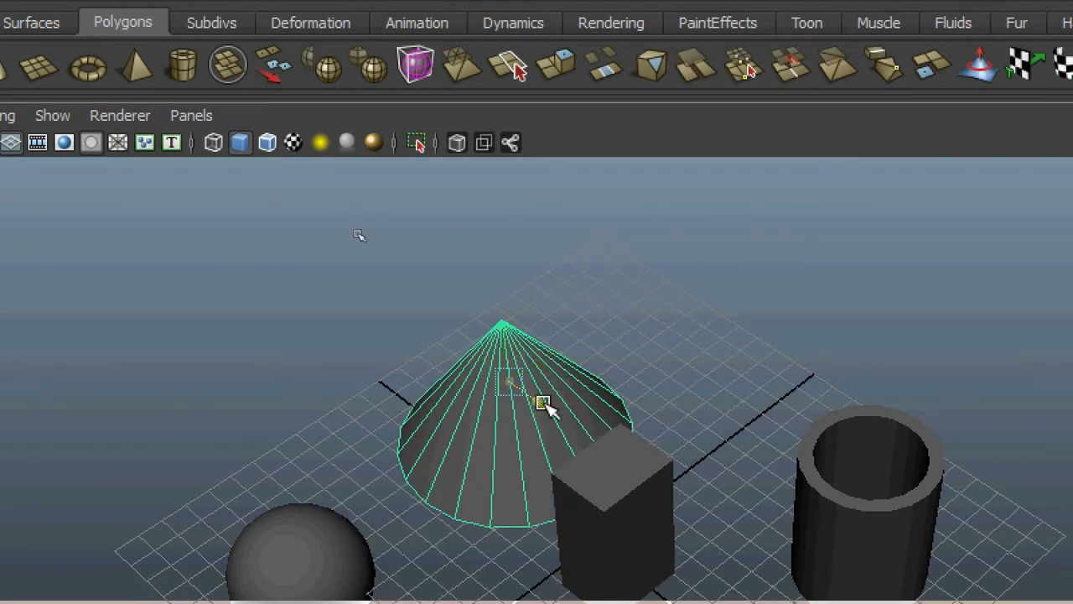
{"action": "left_click_drag", "start_coordinate": [544, 402], "coordinate": [825, 571]}
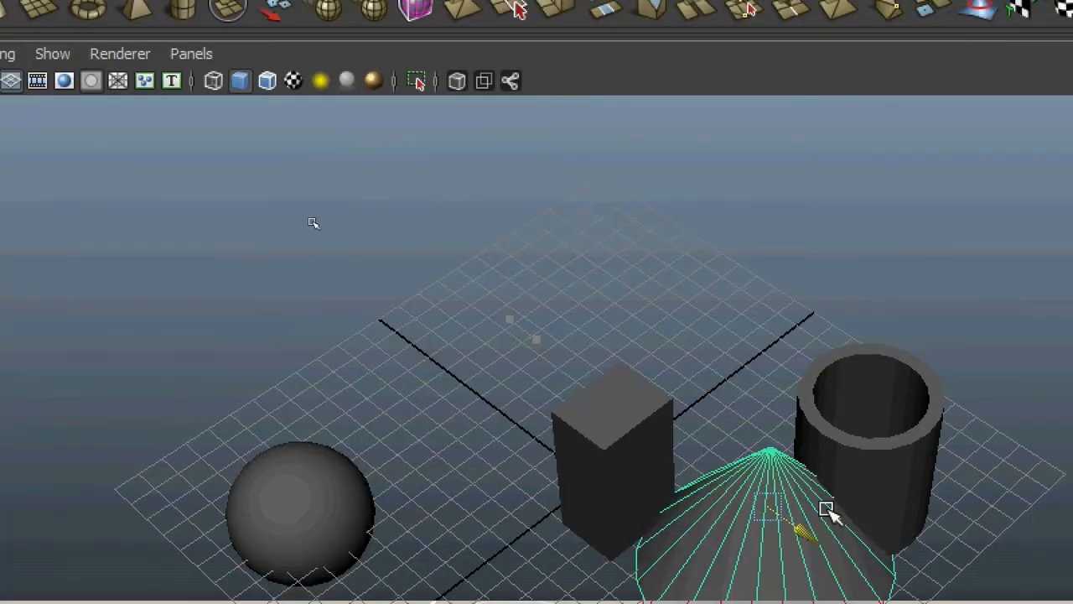
{"action": "left_click_drag", "start_coordinate": [826, 510], "coordinate": [498, 336]}
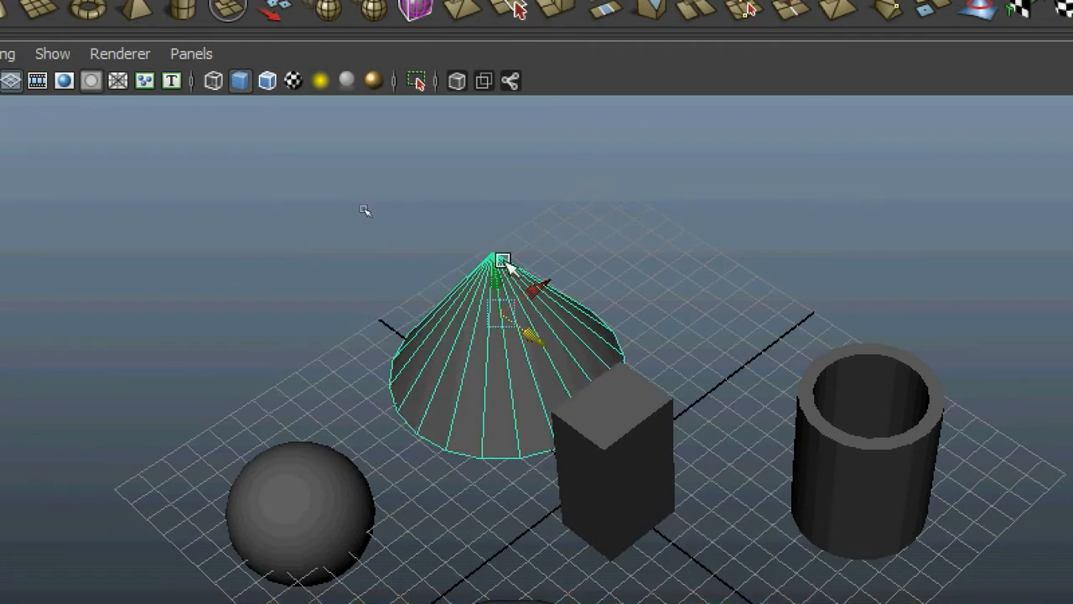
Step: Move the cone slightly up and down along its Y axis, and shift it a little using the free-move centre handle
{"action": "mouse_move", "coordinate": [498, 280]}
{"action": "left_mouse_down"}
{"action": "mouse_move", "coordinate": [481, 130]}
{"action": "mouse_move", "coordinate": [492, 297]}
{"action": "left_mouse_up"}
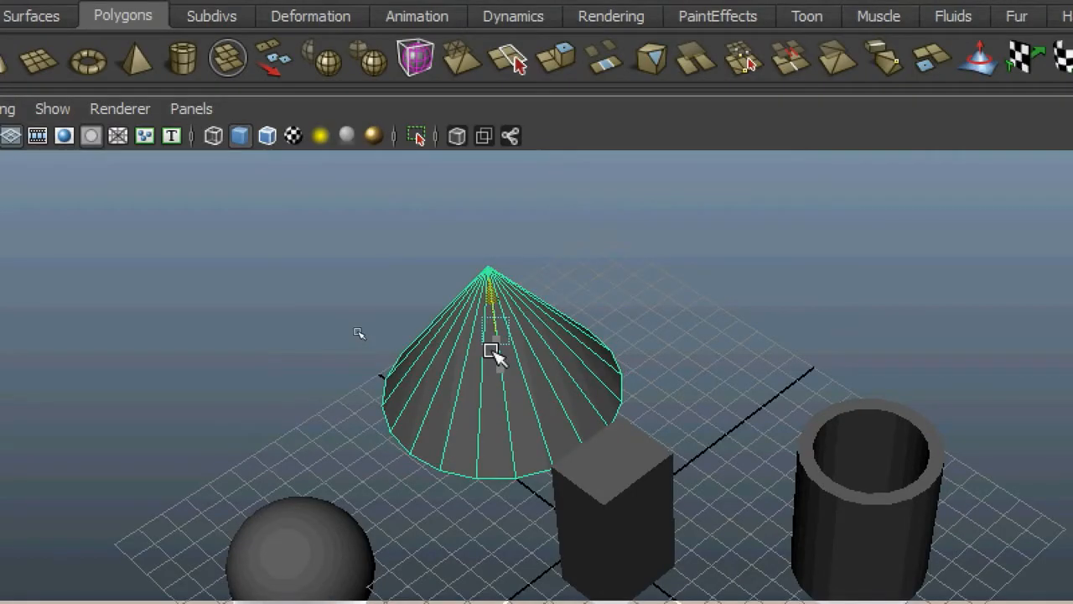
{"action": "left_click_drag", "start_coordinate": [492, 352], "coordinate": [495, 268]}
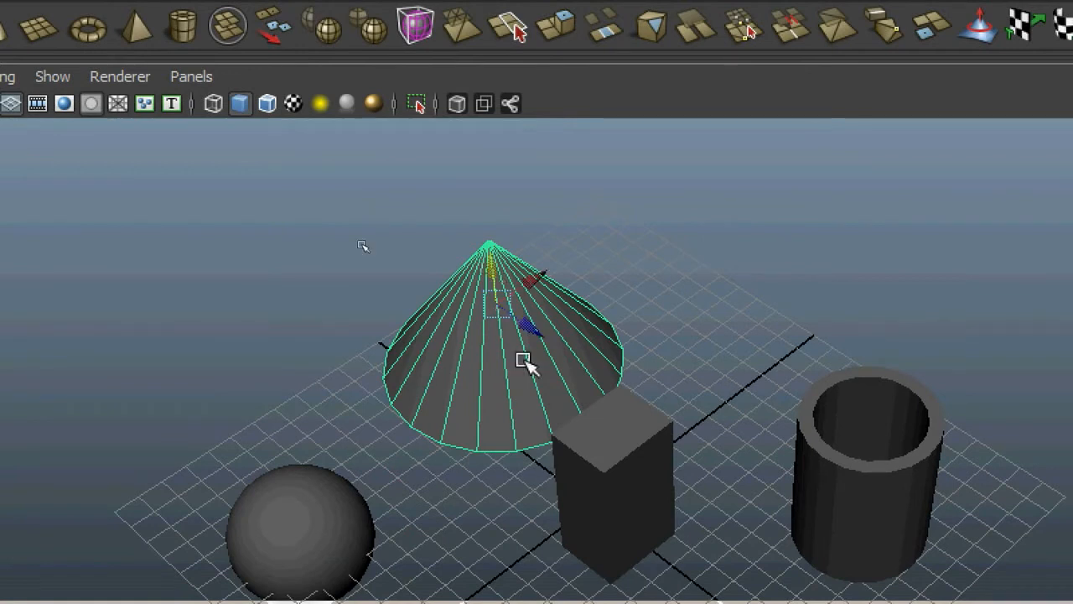
{"action": "left_click_drag", "start_coordinate": [479, 352], "coordinate": [543, 343], "text": "alt"}
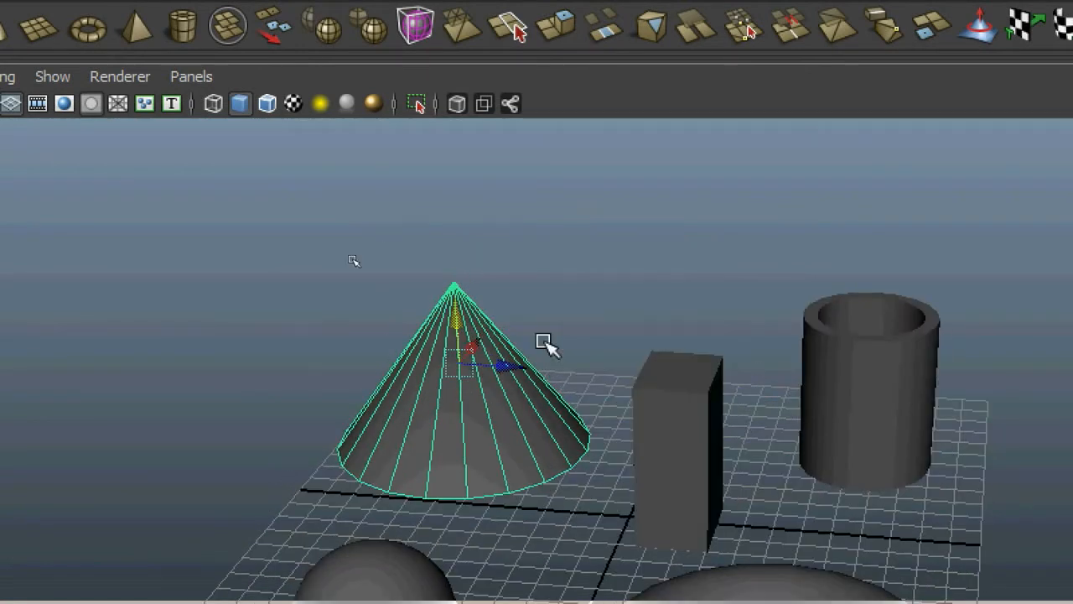
{"action": "left_click", "coordinate": [459, 366]}
{"action": "mouse_move", "coordinate": [459, 366]}
{"action": "left_mouse_down"}
{"action": "mouse_move", "coordinate": [508, 312]}
{"action": "mouse_move", "coordinate": [560, 284]}
{"action": "mouse_move", "coordinate": [318, 297]}
{"action": "mouse_move", "coordinate": [677, 486]}
{"action": "mouse_move", "coordinate": [506, 201]}
{"action": "mouse_move", "coordinate": [853, 396]}
{"action": "mouse_move", "coordinate": [309, 321]}
{"action": "mouse_move", "coordinate": [612, 299]}
{"action": "mouse_move", "coordinate": [453, 368]}
{"action": "left_mouse_up"}
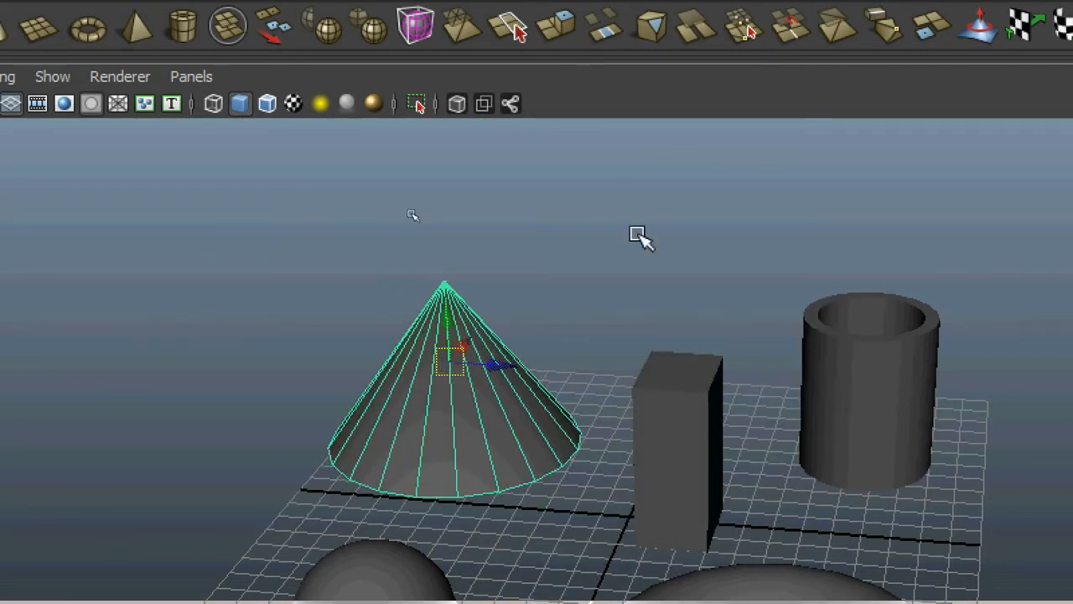
Step: Switch to the Rotate tool and turn the cone slightly around its Y axis
{"action": "middle_click_drag", "start_coordinate": [596, 270], "coordinate": [592, 132], "text": "alt"}
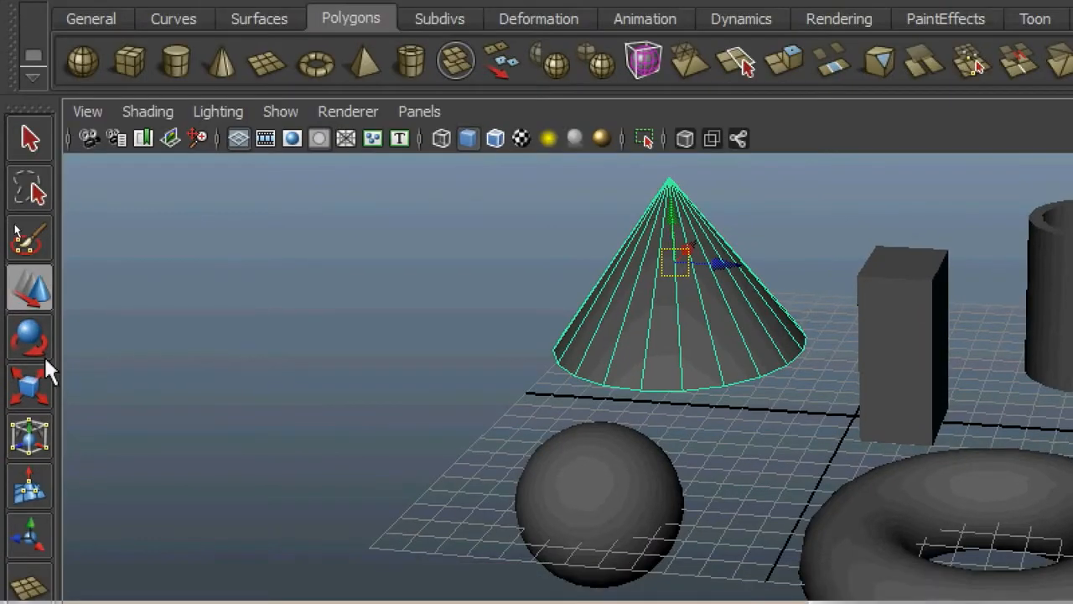
{"action": "left_click", "coordinate": [29, 383]}
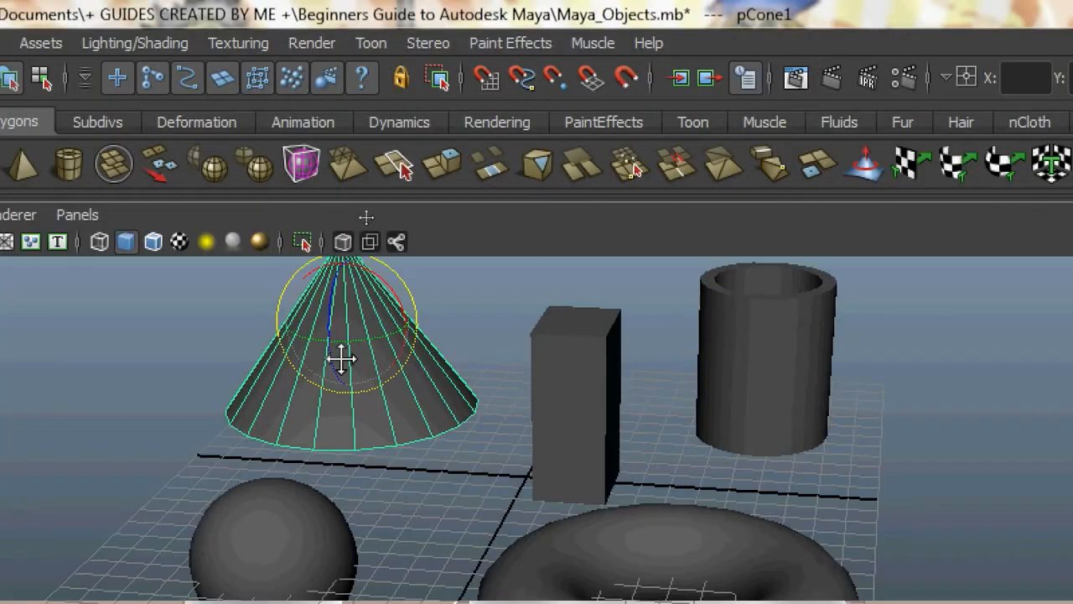
{"action": "middle_click_drag", "start_coordinate": [341, 358], "coordinate": [410, 474], "text": "alt"}
{"action": "right_click_drag", "start_coordinate": [410, 474], "coordinate": [543, 400], "text": "alt"}
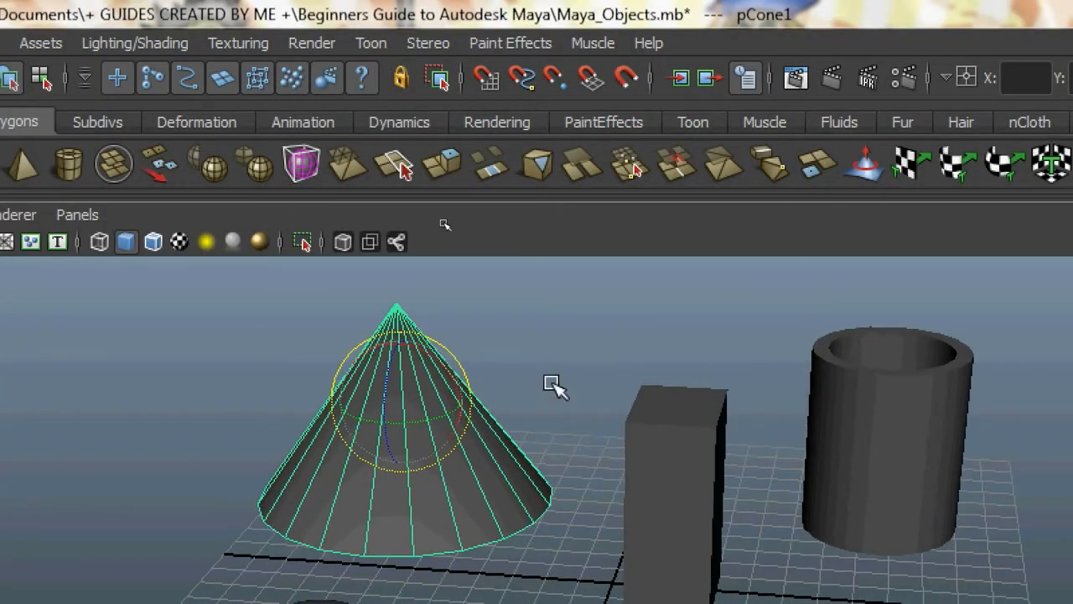
{"action": "left_click_drag", "start_coordinate": [447, 229], "coordinate": [311, 240], "text": "alt"}
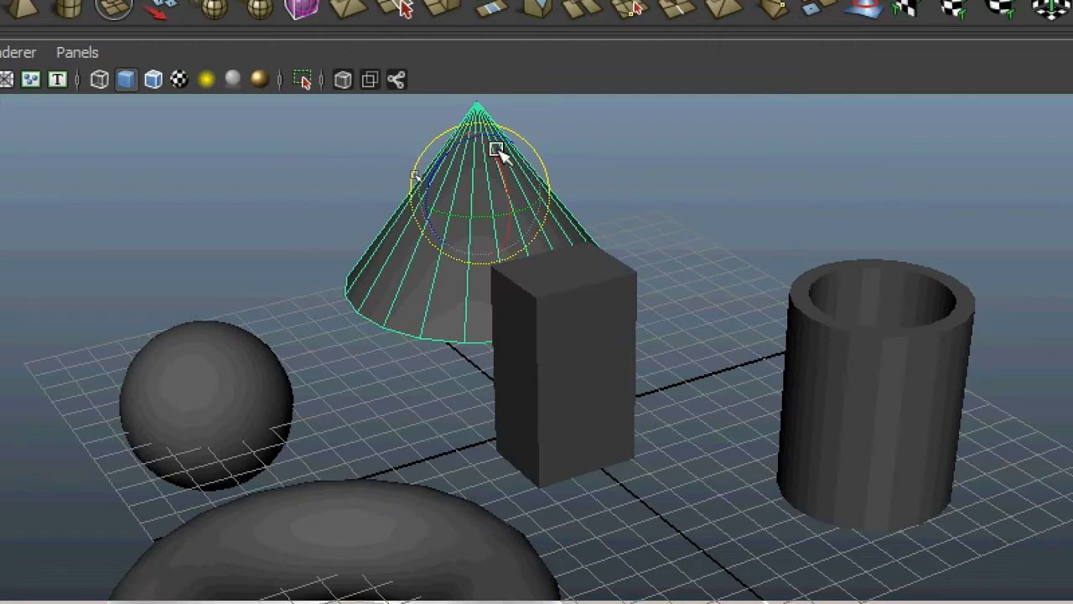
{"action": "left_click_drag", "start_coordinate": [465, 222], "coordinate": [491, 192]}
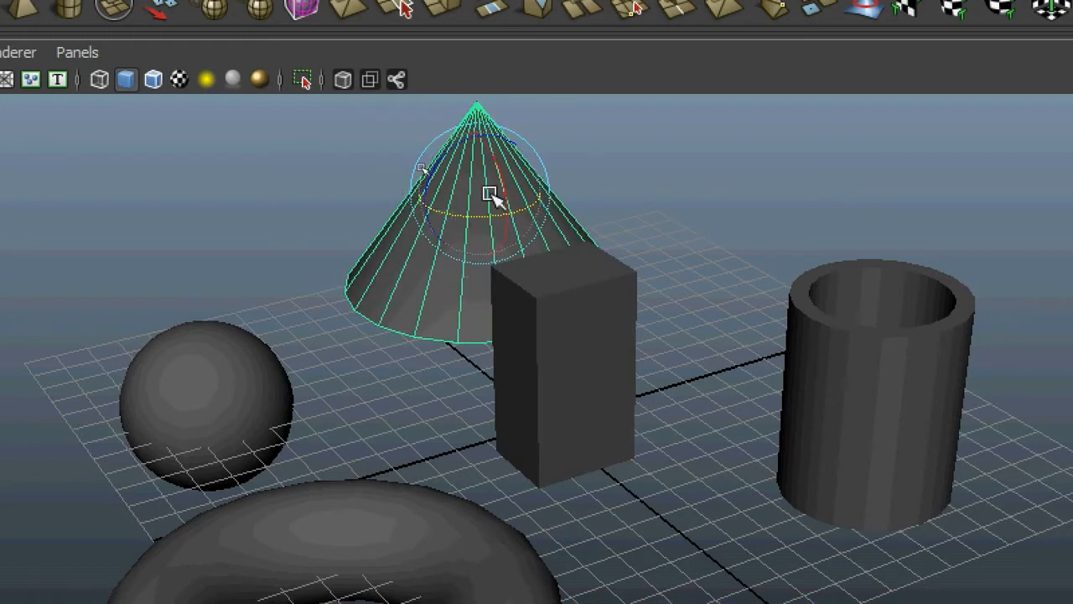
Step: Tilt the cone off vertical by rotating it about its Z axis, and check the tilt from several sides
{"action": "left_click_drag", "start_coordinate": [497, 149], "coordinate": [433, 185]}
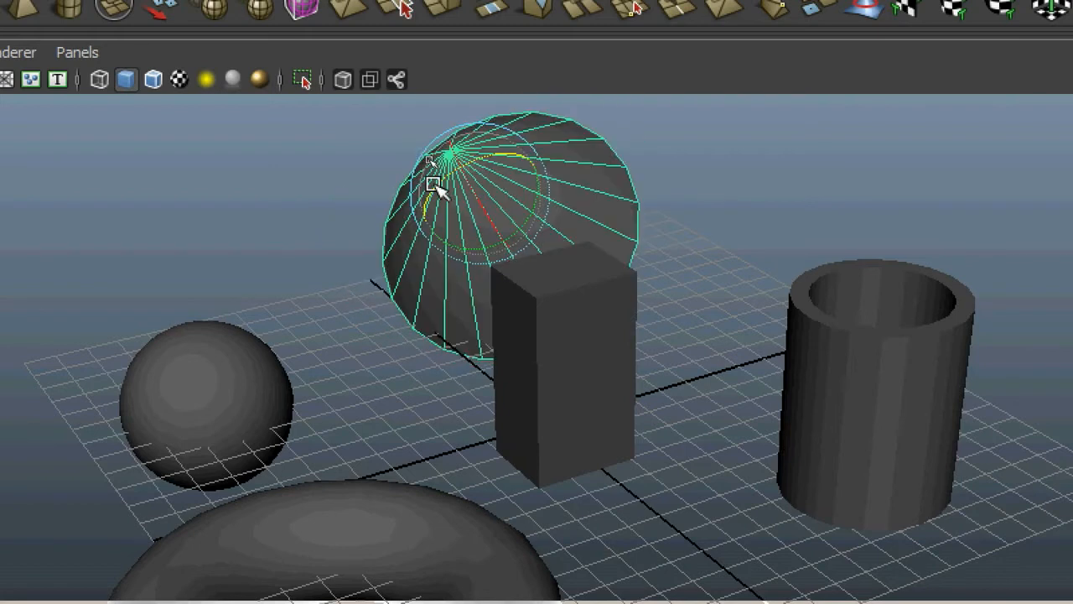
{"action": "left_click_drag", "start_coordinate": [546, 240], "coordinate": [708, 225], "text": "alt"}
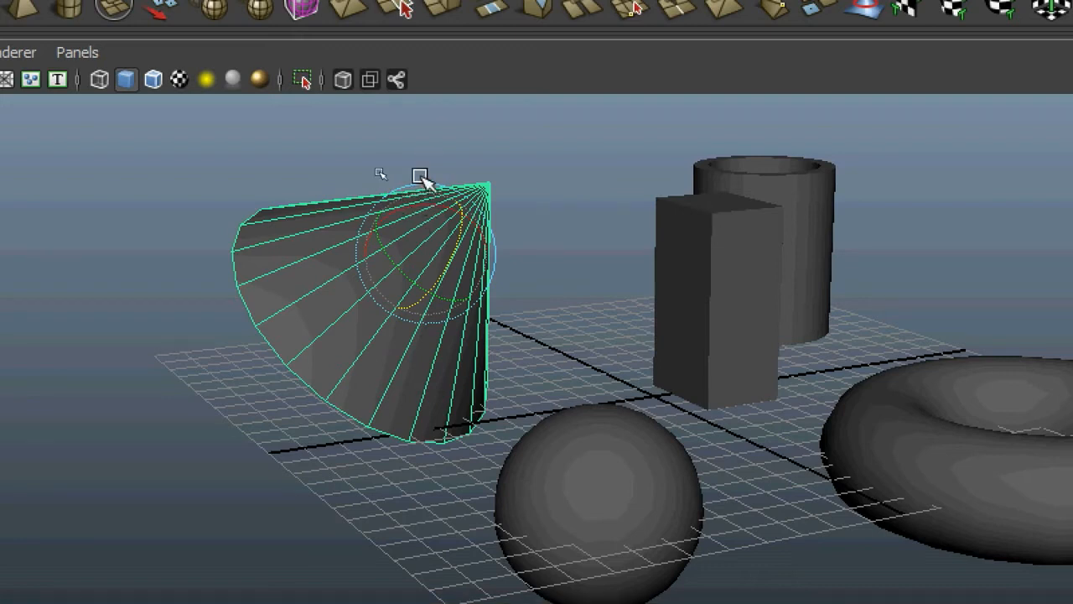
{"action": "left_click_drag", "start_coordinate": [419, 192], "coordinate": [484, 175], "text": "alt"}
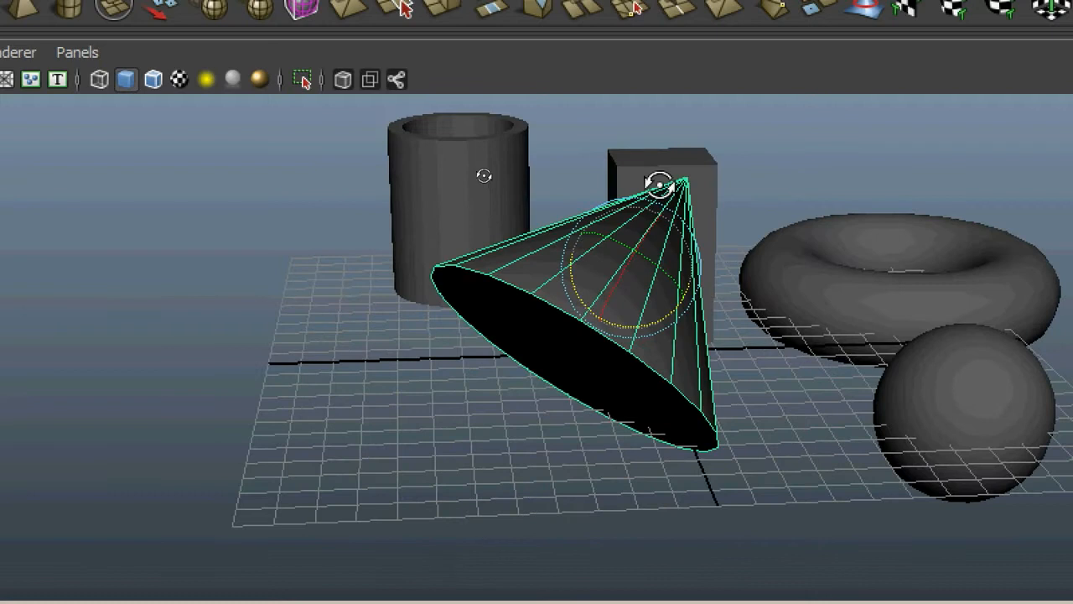
{"action": "left_click_drag", "start_coordinate": [659, 184], "coordinate": [250, 186], "text": "alt"}
{"action": "left_click_drag", "start_coordinate": [250, 186], "coordinate": [692, 283], "text": "alt"}
{"action": "right_click_drag", "start_coordinate": [692, 282], "coordinate": [462, 327], "text": "alt"}
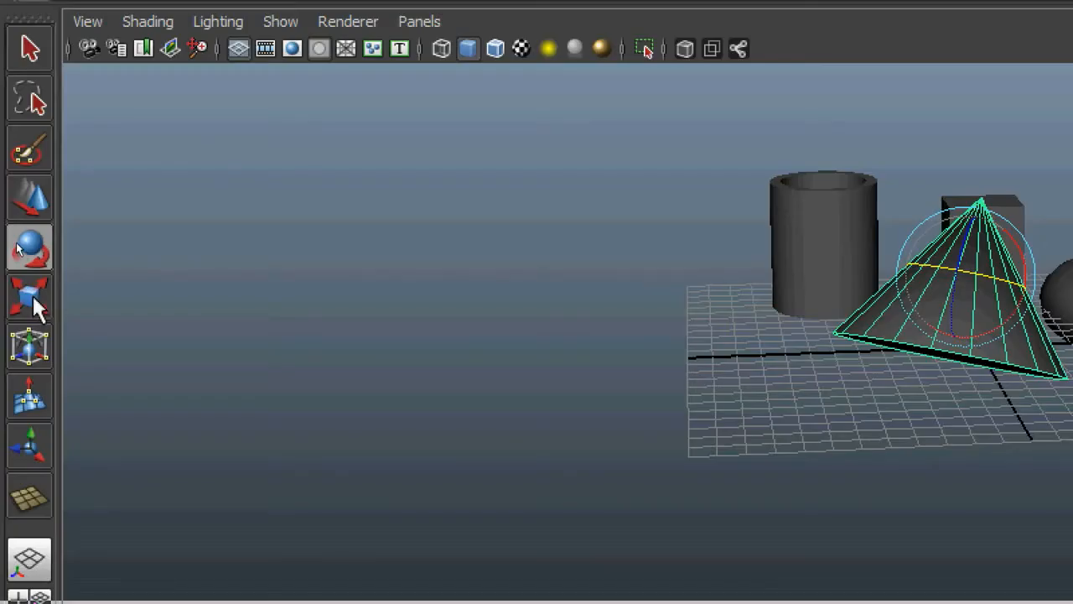
Step: Enlarge the tilted cone uniformly with the Scale tool until it is much taller than the box and pipe
{"action": "left_click", "coordinate": [30, 298]}
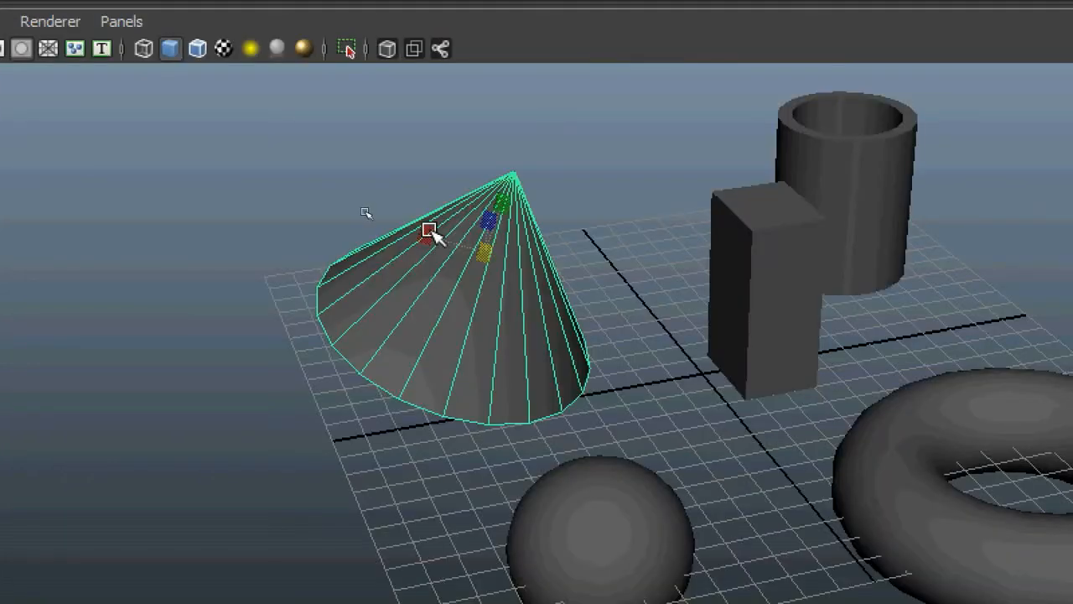
{"action": "left_click_drag", "start_coordinate": [431, 279], "coordinate": [507, 281], "text": "alt"}
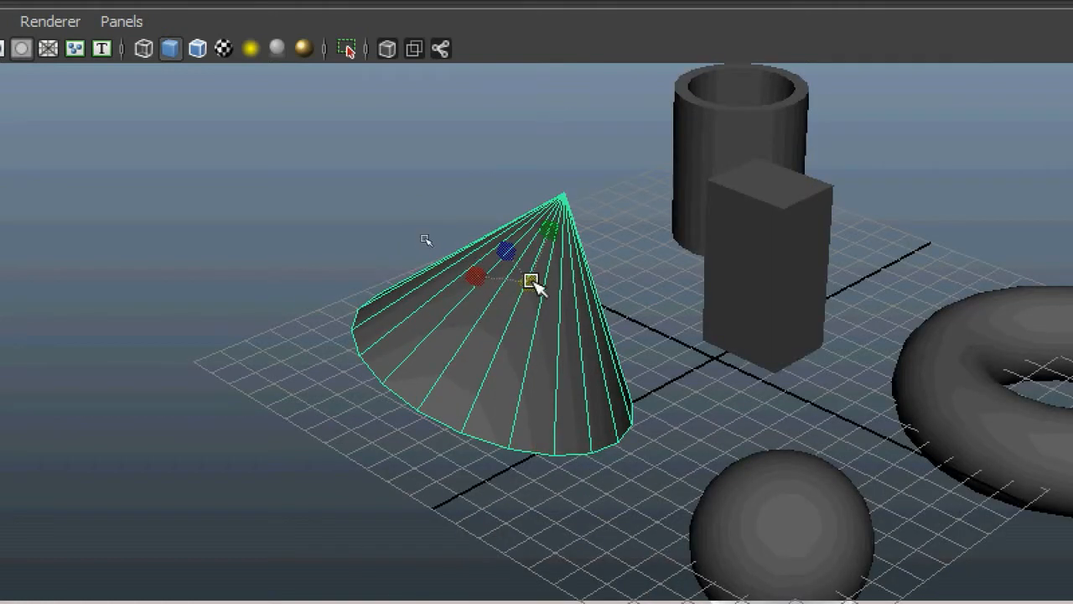
{"action": "left_click", "coordinate": [597, 292]}
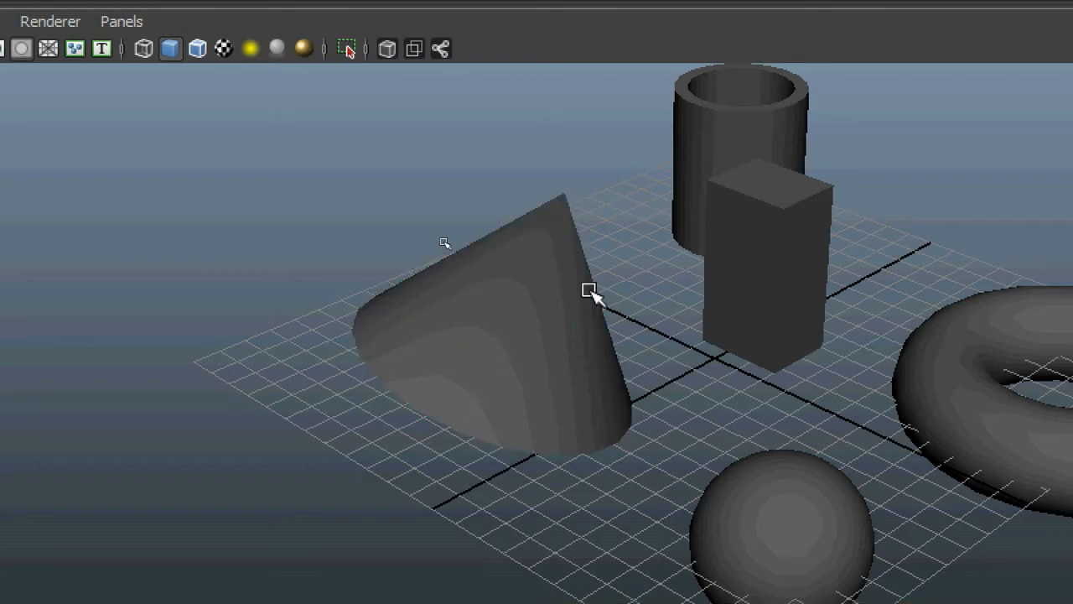
{"action": "left_click", "coordinate": [546, 290]}
{"action": "left_click_drag", "start_coordinate": [527, 283], "coordinate": [687, 329]}
{"action": "left_click_drag", "start_coordinate": [609, 327], "coordinate": [522, 158]}
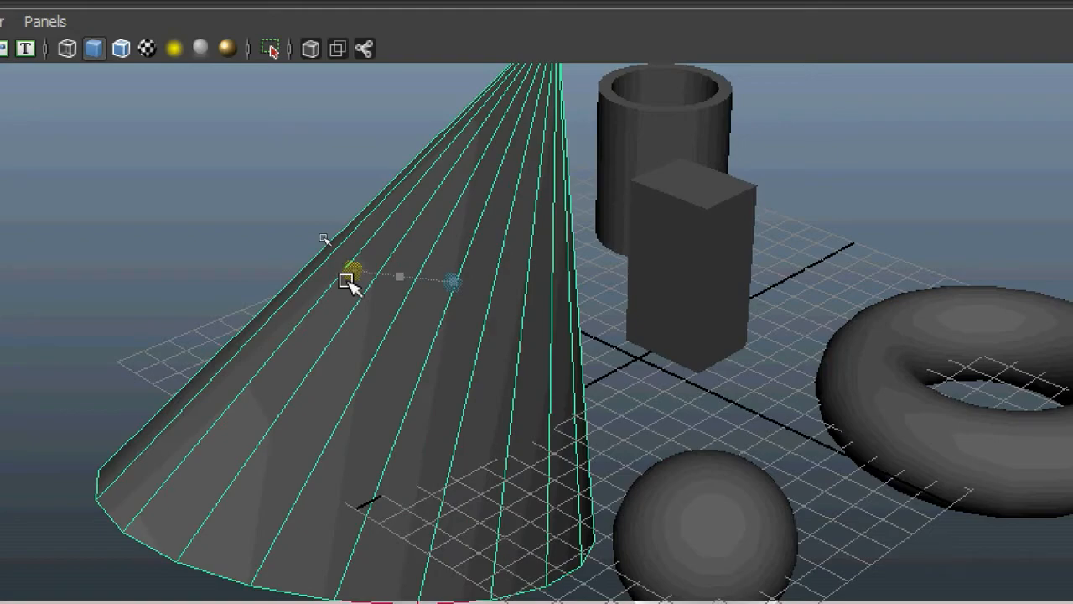
Step: Scale the enlarged cone individually along its X and Z axes to change its proportions
{"action": "left_click_drag", "start_coordinate": [348, 281], "coordinate": [418, 277]}
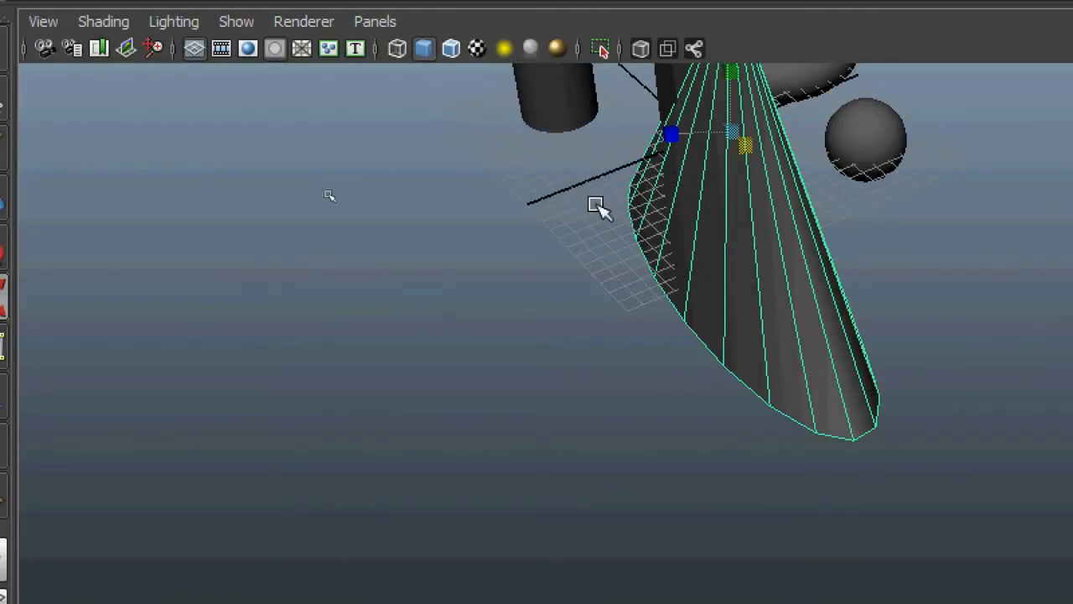
{"action": "left_click_drag", "start_coordinate": [673, 133], "coordinate": [639, 122]}
{"action": "left_click_drag", "start_coordinate": [662, 212], "coordinate": [240, 244], "text": "alt"}
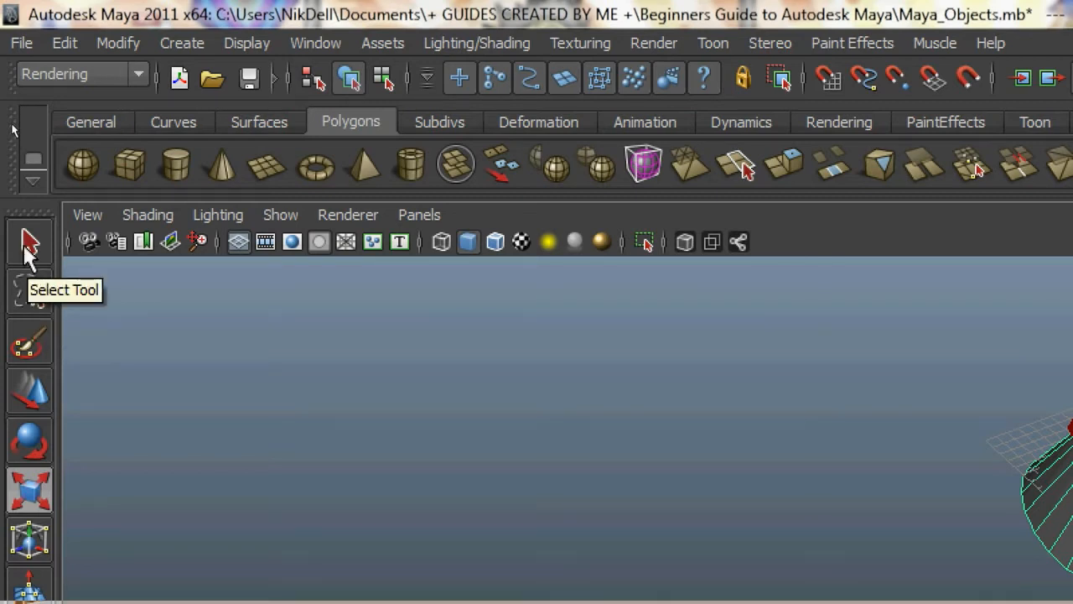
Step: Select the pipe, box, sphere and torus together with the Lasso tool, and clear the selection
{"action": "left_click", "coordinate": [28, 244]}
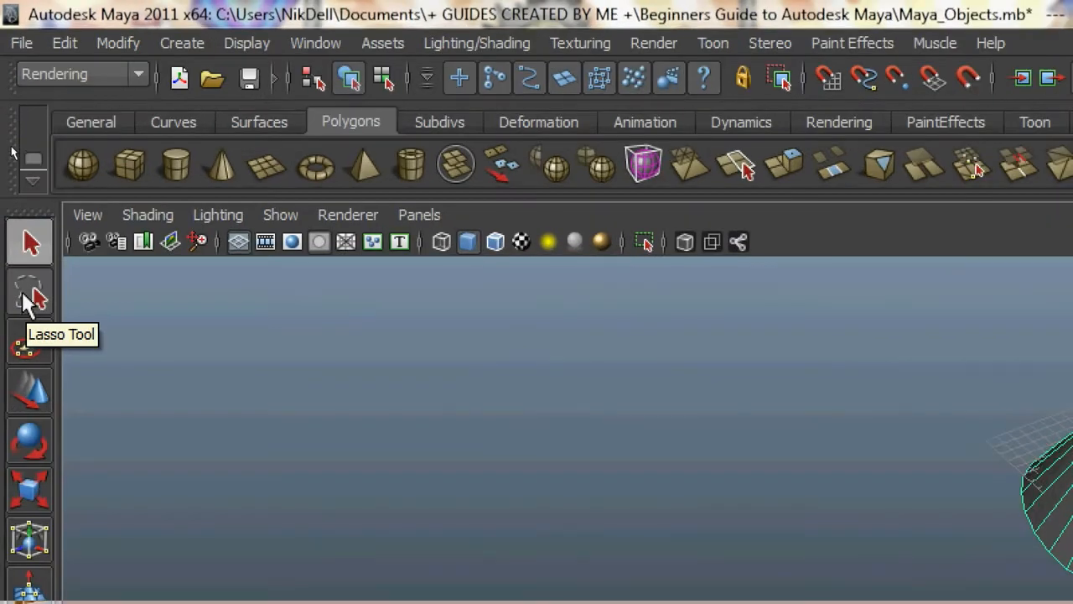
{"action": "left_click", "coordinate": [15, 148]}
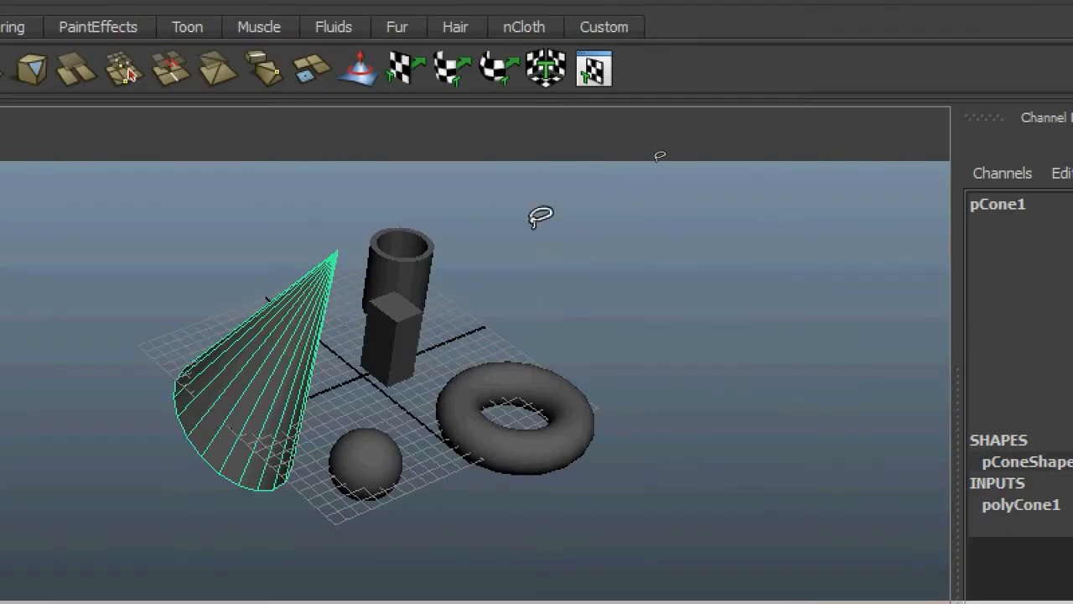
{"action": "mouse_move", "coordinate": [434, 249]}
{"action": "left_mouse_down"}
{"action": "mouse_move", "coordinate": [395, 324]}
{"action": "mouse_move", "coordinate": [363, 441]}
{"action": "mouse_move", "coordinate": [407, 520]}
{"action": "mouse_move", "coordinate": [503, 496]}
{"action": "mouse_move", "coordinate": [572, 418]}
{"action": "mouse_move", "coordinate": [575, 384]}
{"action": "left_mouse_up"}
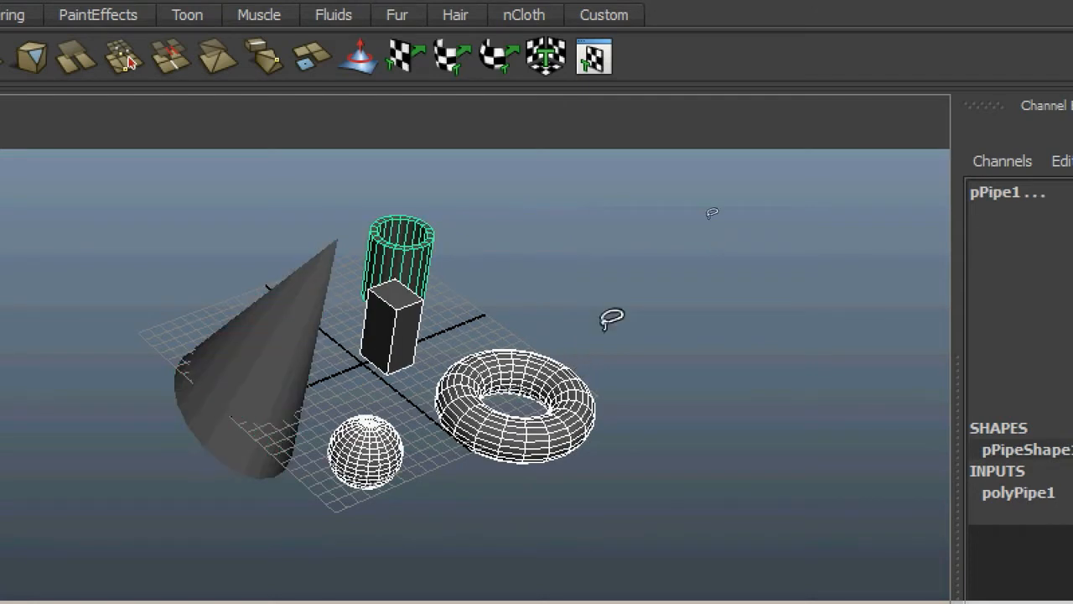
{"action": "left_click_drag", "start_coordinate": [612, 319], "coordinate": [408, 311], "text": "alt"}
{"action": "middle_click_drag", "start_coordinate": [408, 311], "coordinate": [364, 253], "text": "alt"}
{"action": "left_click_drag", "start_coordinate": [342, 285], "coordinate": [222, 260], "text": "alt"}
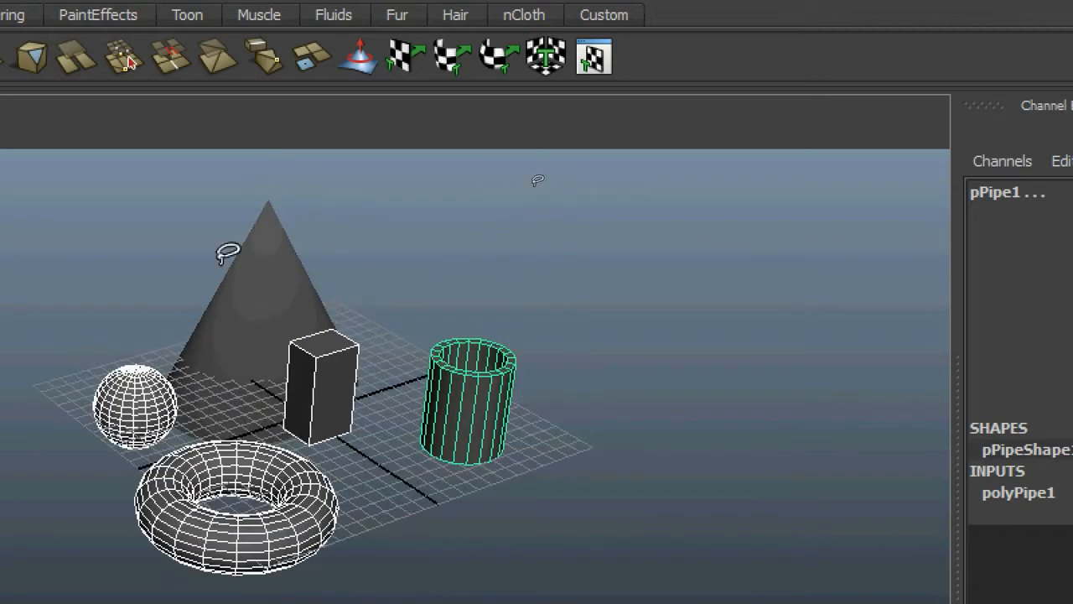
{"action": "left_click", "coordinate": [421, 196]}
{"action": "mouse_move", "coordinate": [347, 350]}
{"action": "left_mouse_down"}
{"action": "mouse_move", "coordinate": [264, 402]}
{"action": "mouse_move", "coordinate": [220, 371]}
{"action": "mouse_move", "coordinate": [271, 335]}
{"action": "left_mouse_up"}
Step: Return to the Select tool and select only the cone
{"action": "key", "text": "q"}
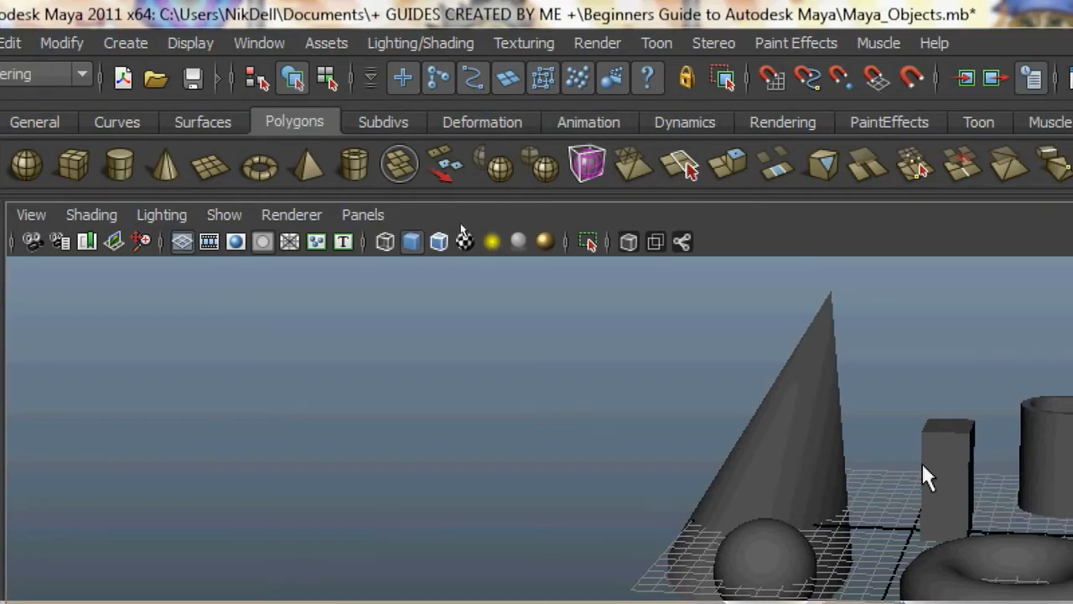
{"action": "middle_click_drag", "start_coordinate": [848, 444], "coordinate": [475, 364], "text": "alt"}
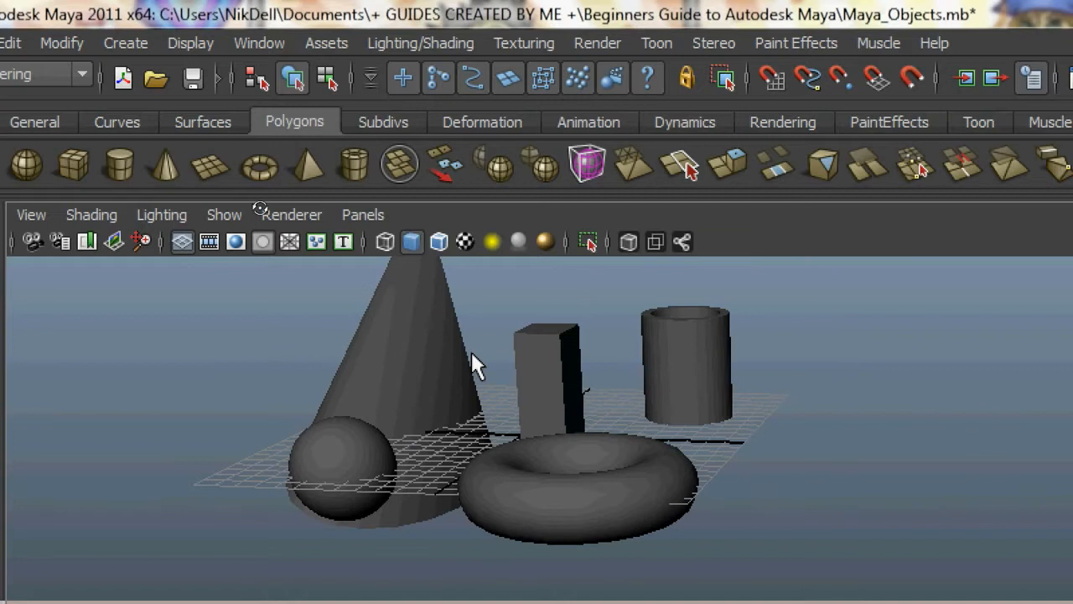
{"action": "left_click_drag", "start_coordinate": [474, 363], "coordinate": [342, 450], "text": "alt"}
{"action": "middle_click_drag", "start_coordinate": [605, 357], "coordinate": [509, 450], "text": "alt"}
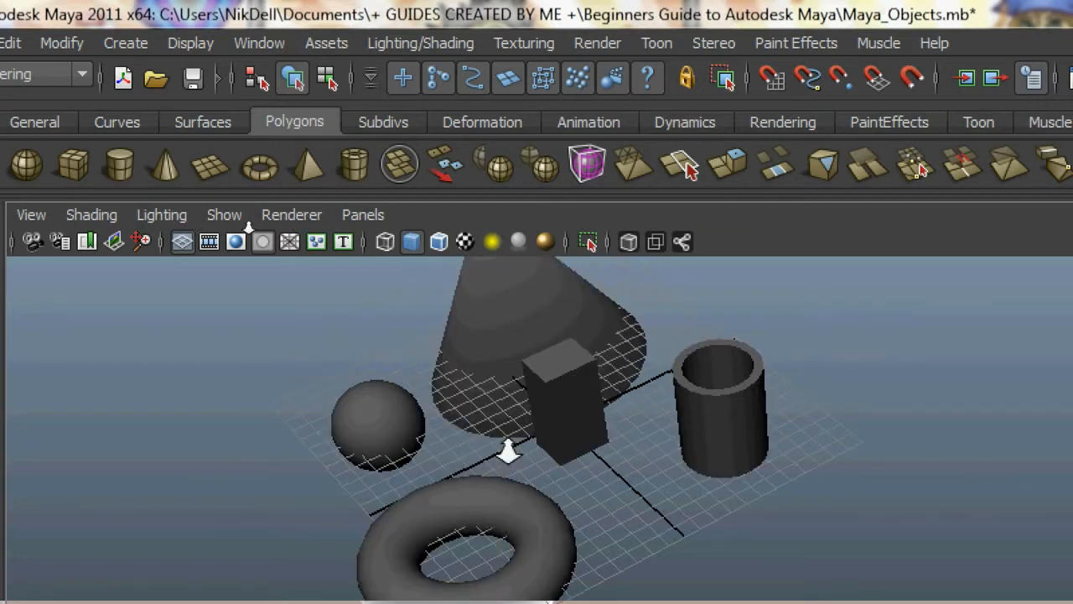
{"action": "right_click_drag", "start_coordinate": [510, 450], "coordinate": [454, 439], "text": "alt"}
{"action": "left_click_drag", "start_coordinate": [455, 439], "coordinate": [530, 419], "text": "alt"}
{"action": "middle_click_drag", "start_coordinate": [530, 419], "coordinate": [590, 352], "text": "alt"}
{"action": "left_click", "coordinate": [553, 348]}
{"action": "left_click", "coordinate": [412, 313]}
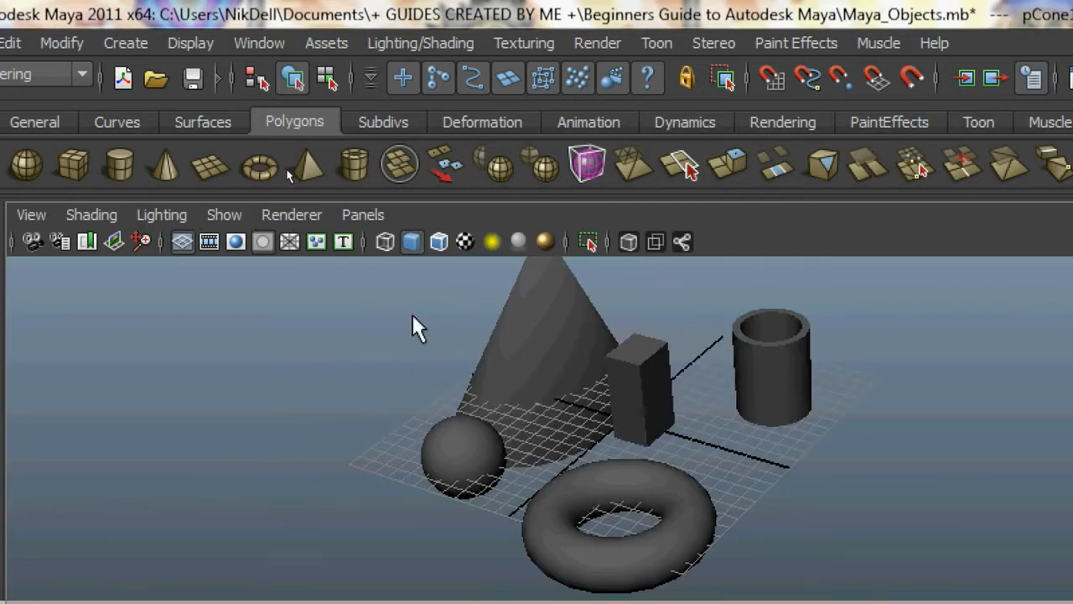
{"action": "left_click", "coordinate": [532, 348]}
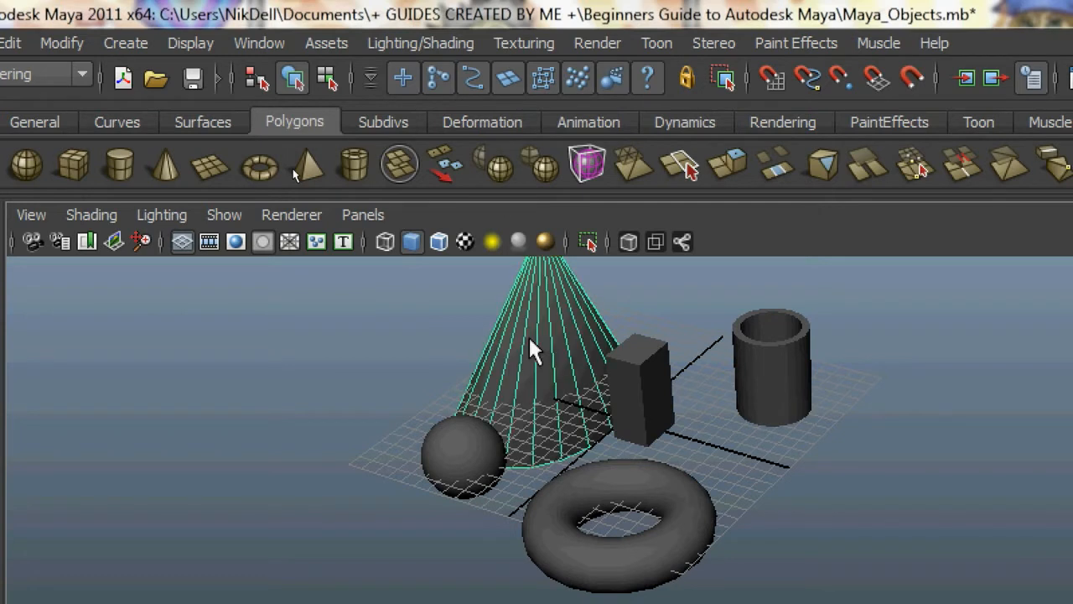
Step: Add the sphere, torus, pipe and box to the cone selection one by one, and remove the torus from it
{"action": "left_click", "coordinate": [453, 487]}
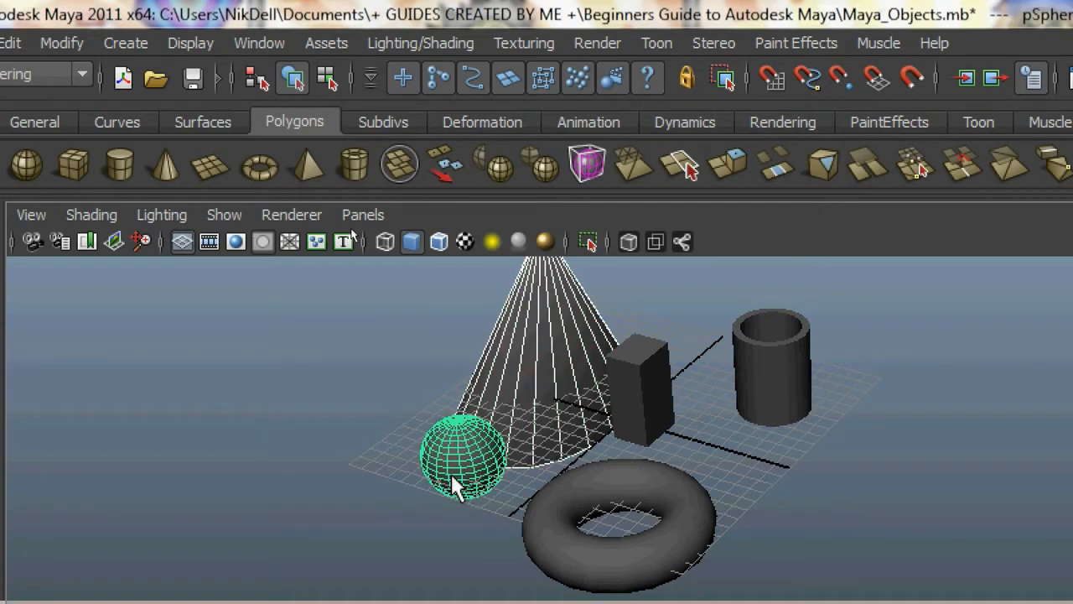
{"action": "left_click", "coordinate": [666, 507]}
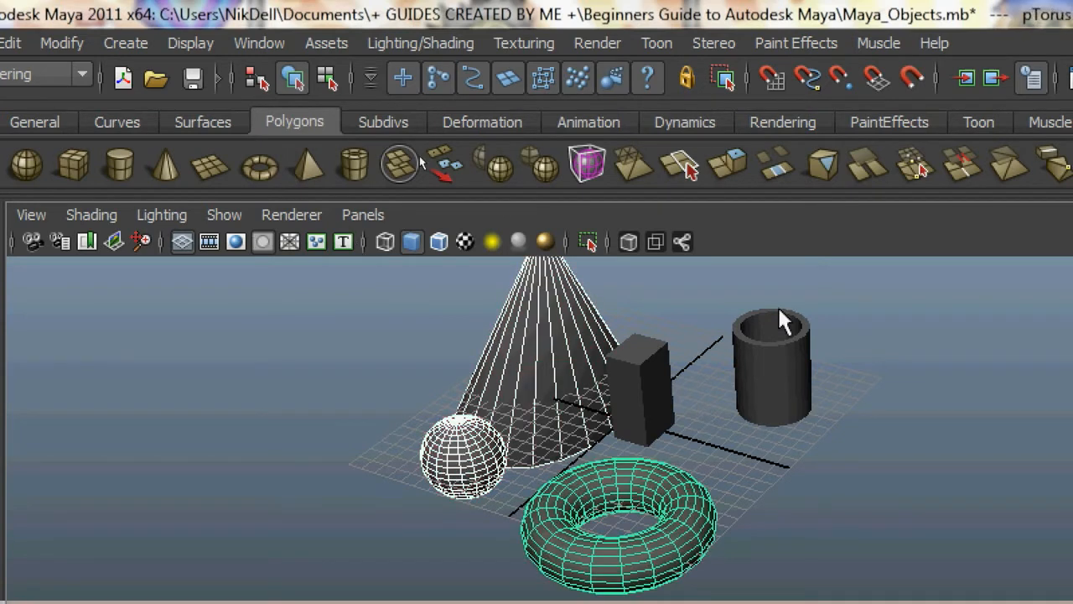
{"action": "left_click", "coordinate": [778, 351]}
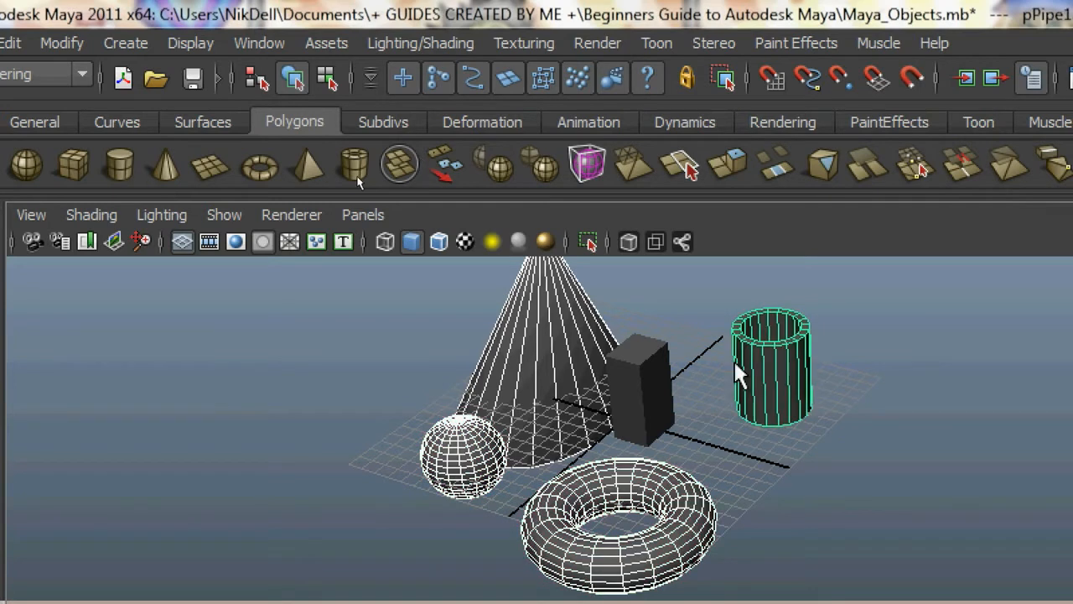
{"action": "left_click", "coordinate": [656, 356]}
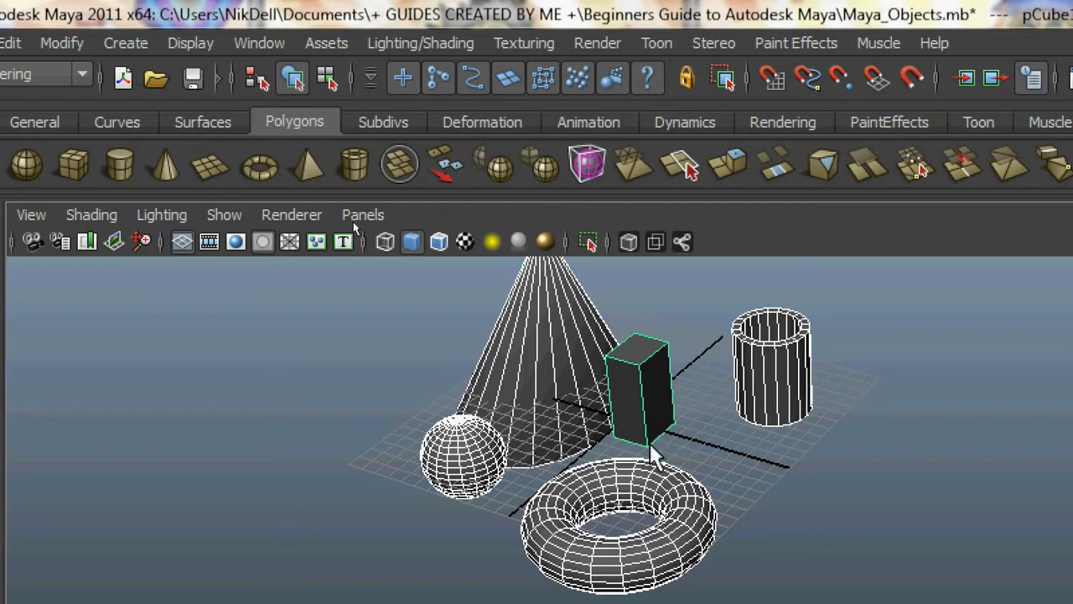
{"action": "left_click", "coordinate": [598, 482], "text": "shift"}
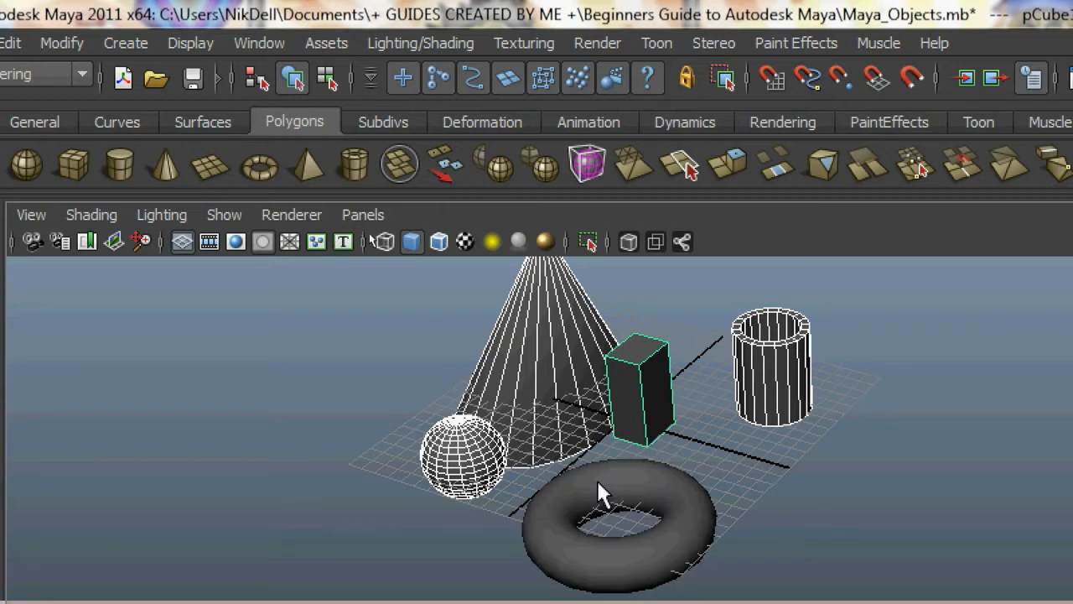
Step: Move the selected cone, sphere, box and pipe together along individual axes and freely with the Move tool
{"action": "left_click_drag", "start_coordinate": [669, 436], "coordinate": [347, 413], "text": "alt"}
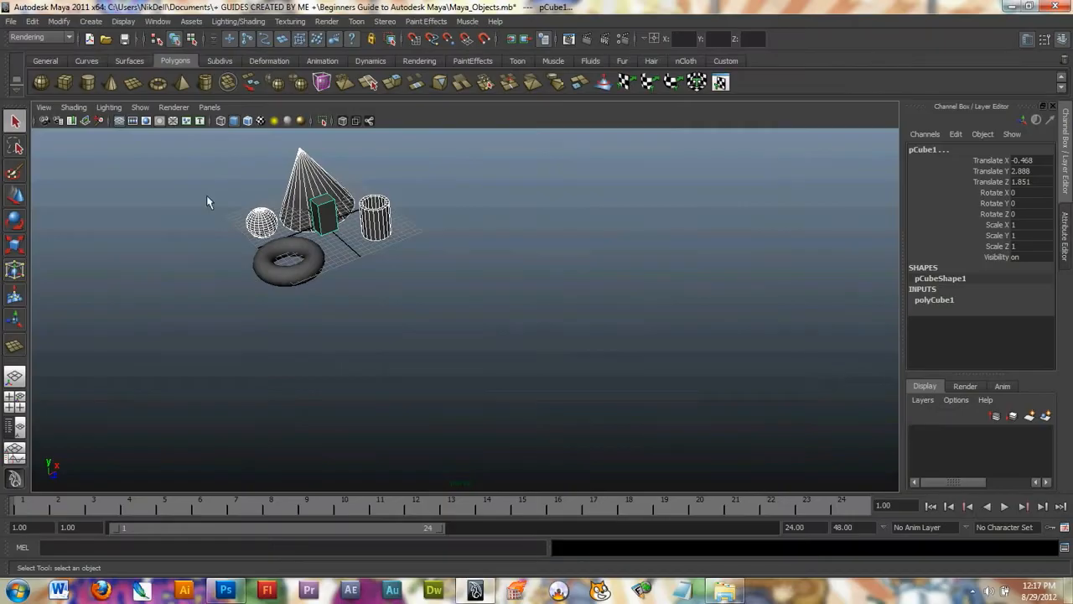
{"action": "left_click", "coordinate": [16, 197]}
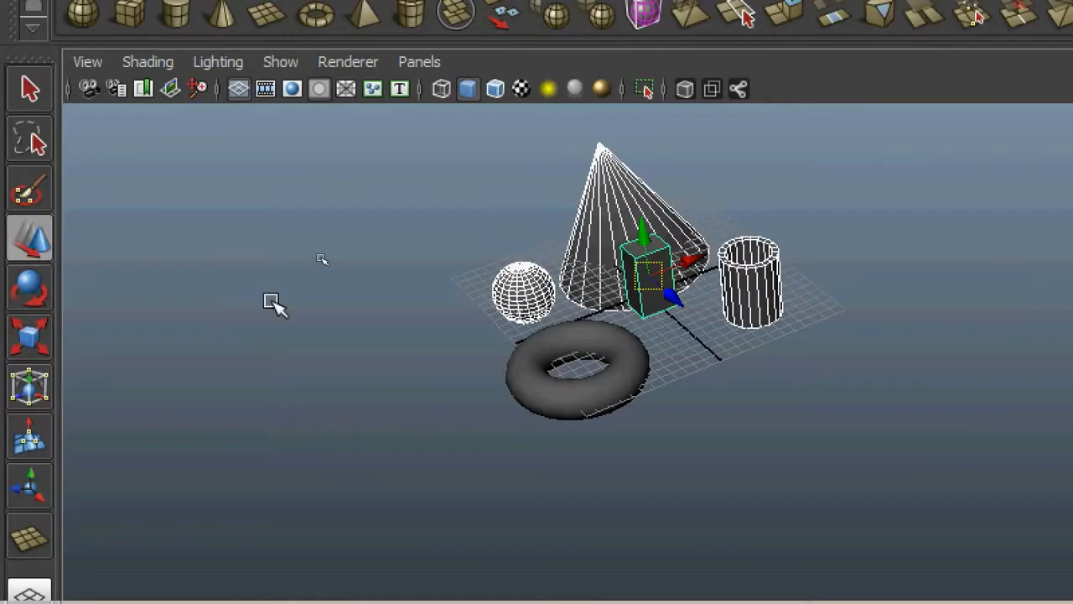
{"action": "left_click_drag", "start_coordinate": [692, 262], "coordinate": [668, 269]}
{"action": "left_click_drag", "start_coordinate": [649, 305], "coordinate": [636, 293]}
{"action": "left_click_drag", "start_coordinate": [604, 223], "coordinate": [549, 216]}
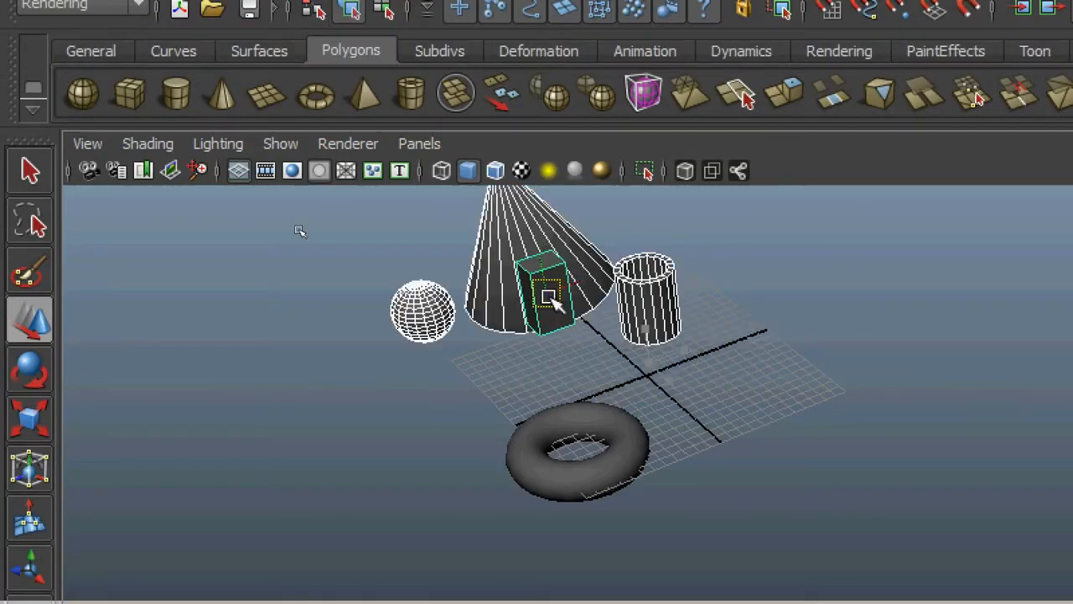
{"action": "left_click_drag", "start_coordinate": [553, 298], "coordinate": [480, 461]}
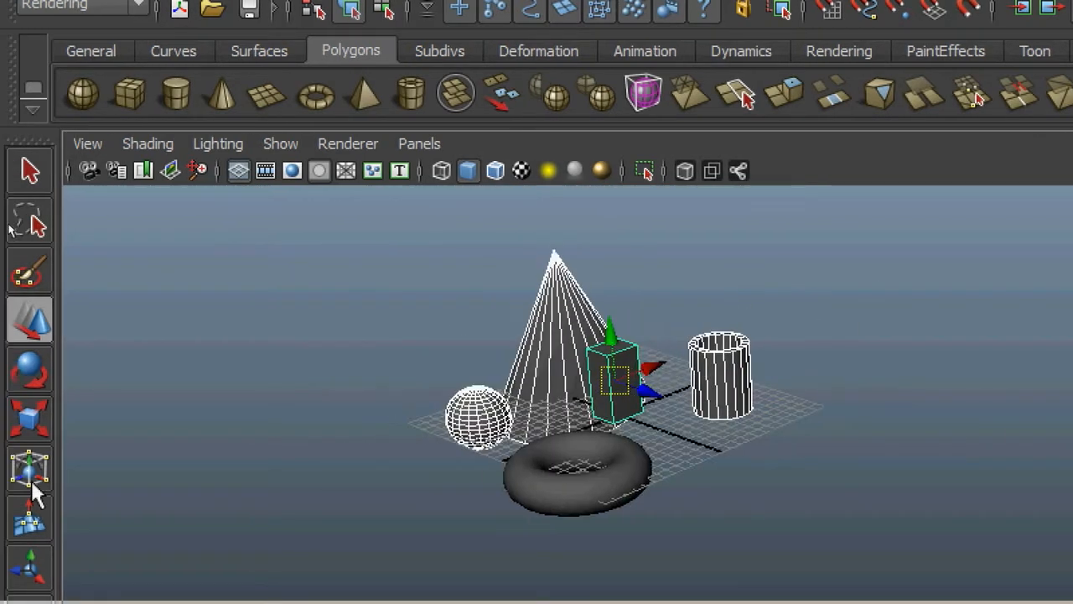
Step: Rotate the selected objects together until the cone points downward, and scale them together along the X axis with the Scale tool
{"action": "left_click", "coordinate": [24, 370]}
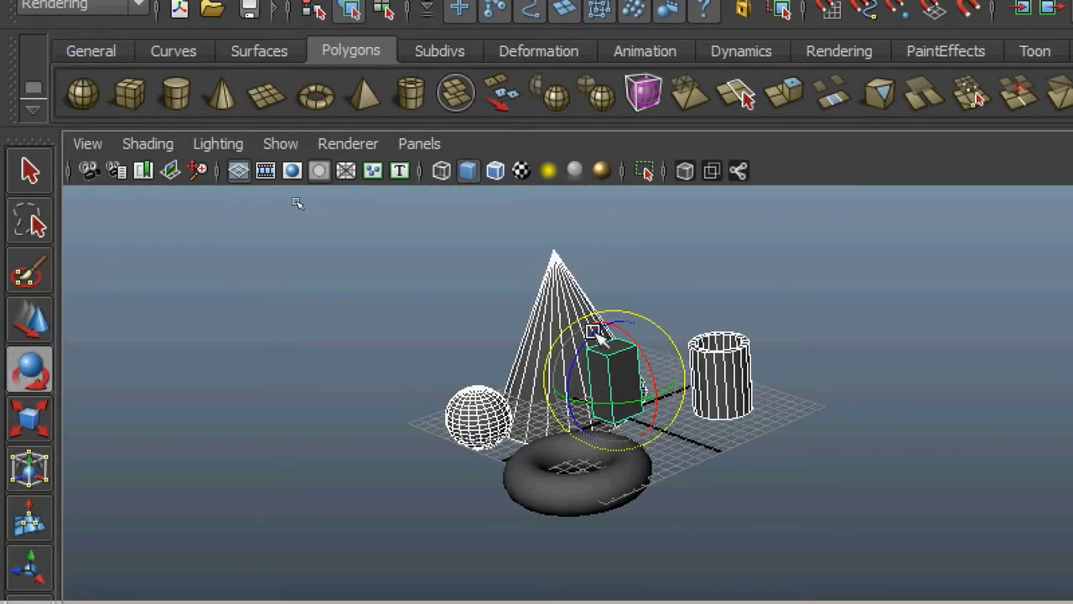
{"action": "left_click_drag", "start_coordinate": [589, 332], "coordinate": [597, 400]}
{"action": "left_click", "coordinate": [25, 424]}
{"action": "left_click", "coordinate": [570, 412]}
{"action": "key", "text": "ctrl+z"}
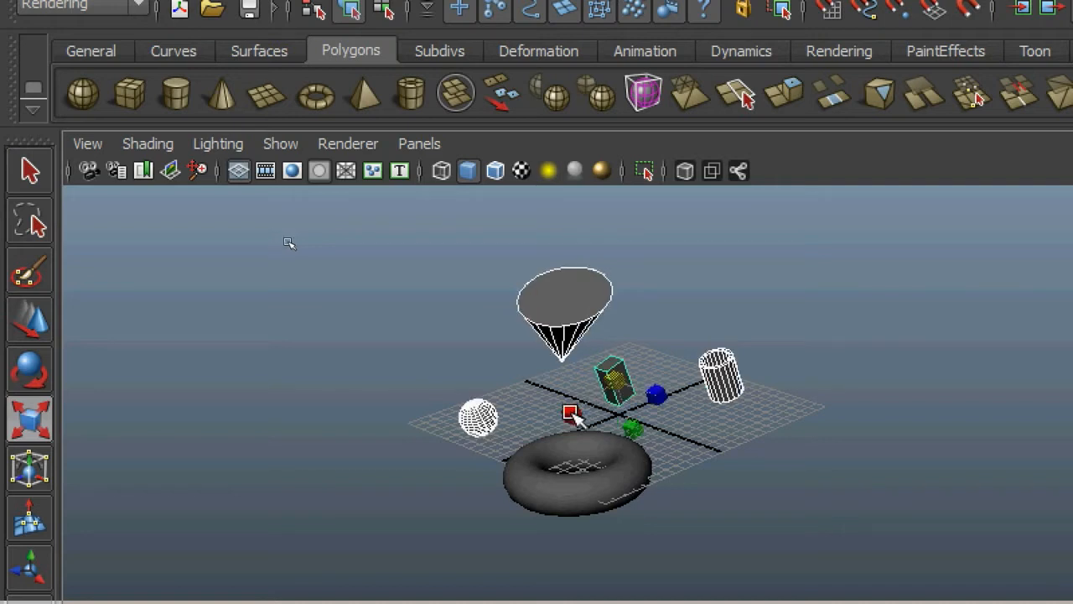
{"action": "left_click_drag", "start_coordinate": [573, 415], "coordinate": [178, 265]}
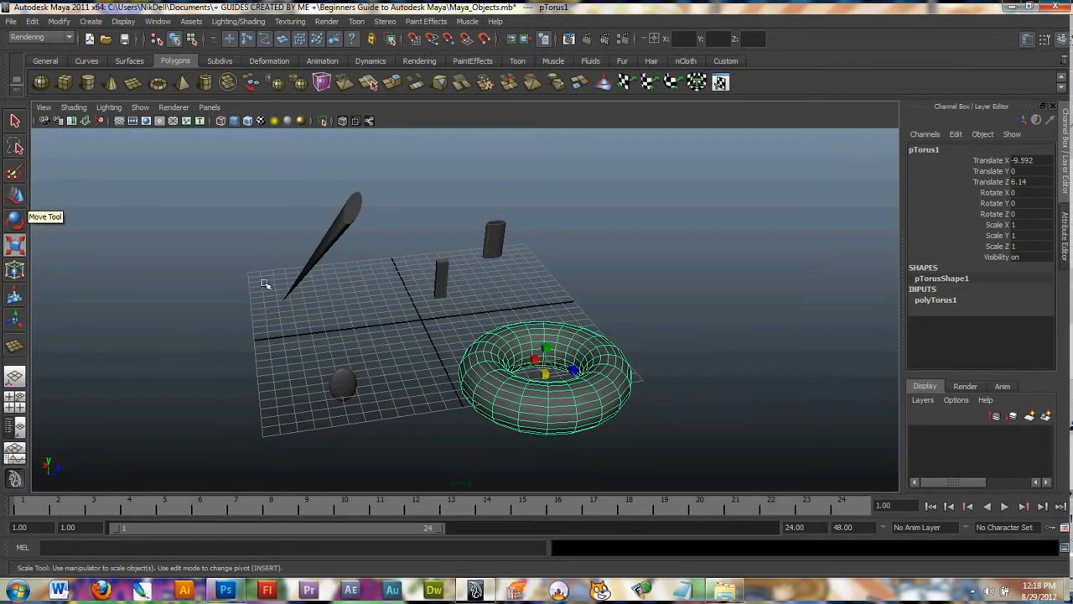
Step: Duplicate the selected torus and move the copy along the X axis so that it lies beside the original
{"action": "key", "text": "q"}
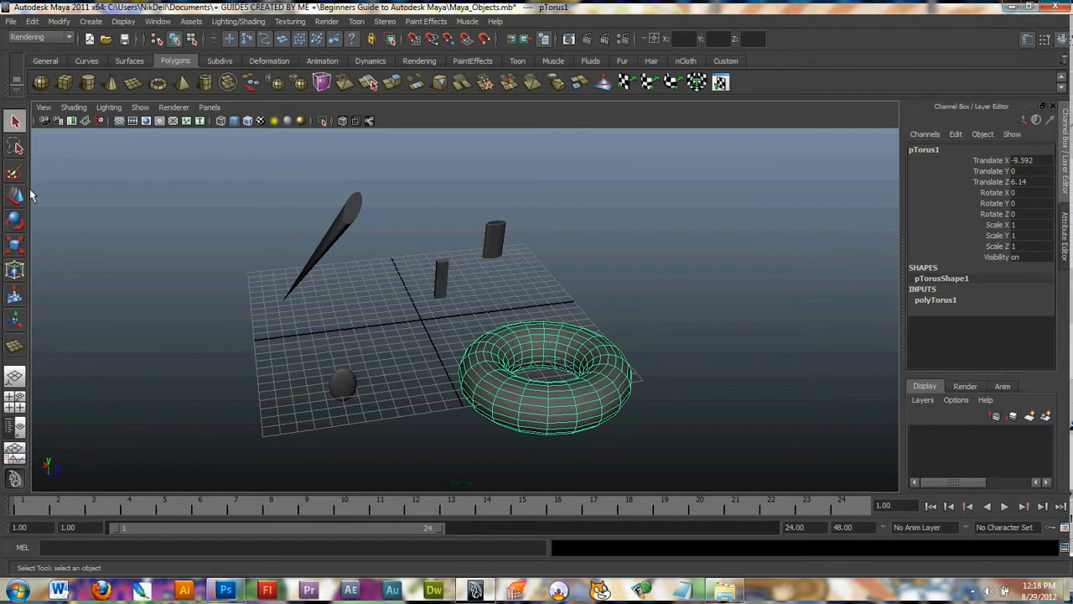
{"action": "key", "text": "w"}
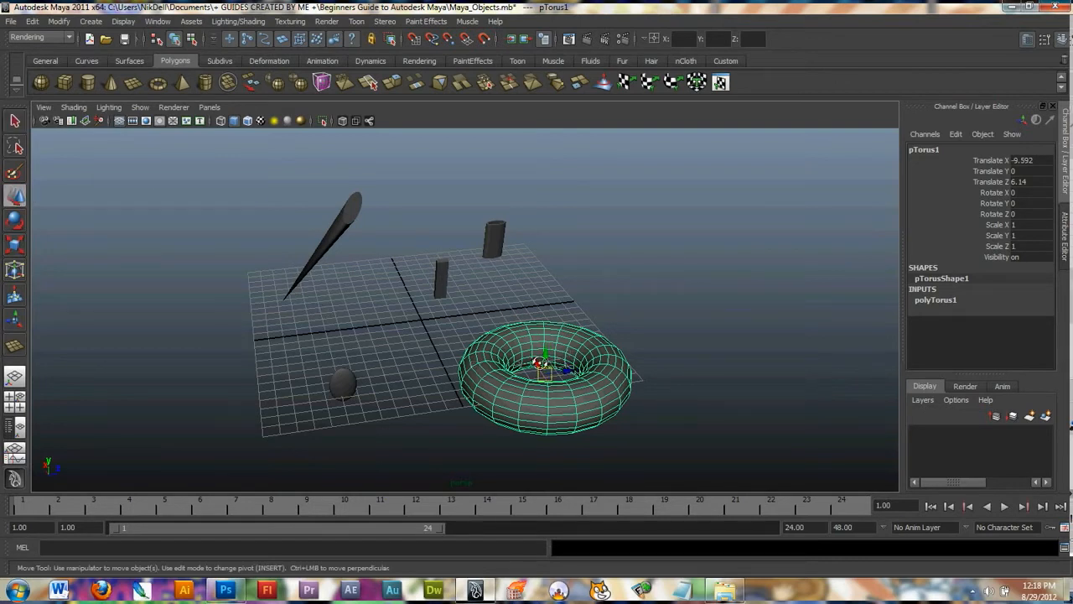
{"action": "left_click_drag", "start_coordinate": [477, 366], "coordinate": [515, 333], "text": "alt"}
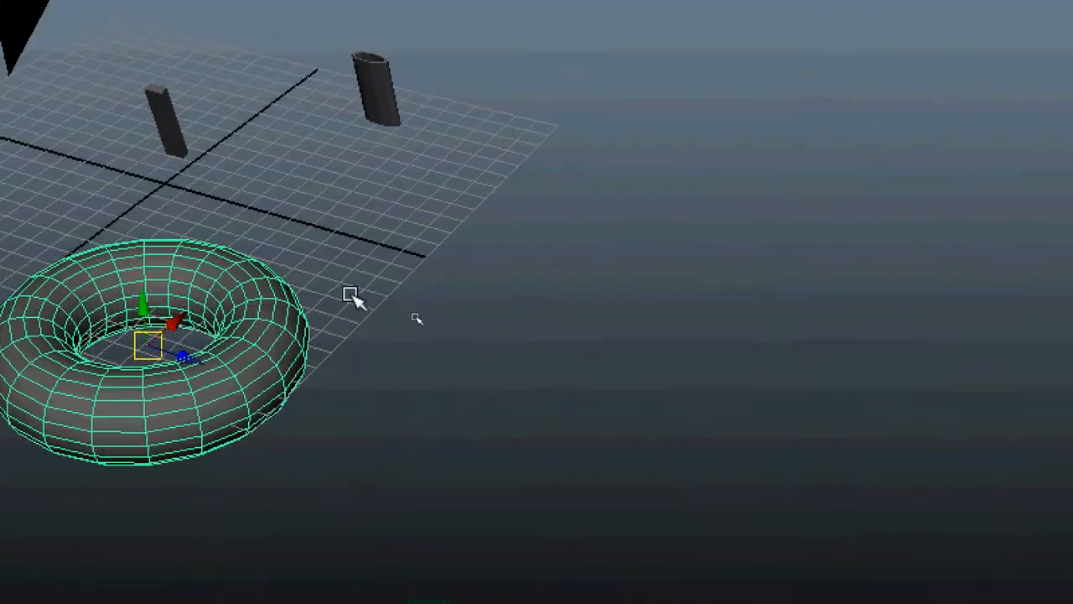
{"action": "middle_click_drag", "start_coordinate": [409, 310], "coordinate": [530, 286], "text": "alt"}
{"action": "middle_click_drag", "start_coordinate": [562, 216], "coordinate": [578, 210], "text": "alt"}
{"action": "left_click_drag", "start_coordinate": [558, 223], "coordinate": [501, 230], "text": "alt"}
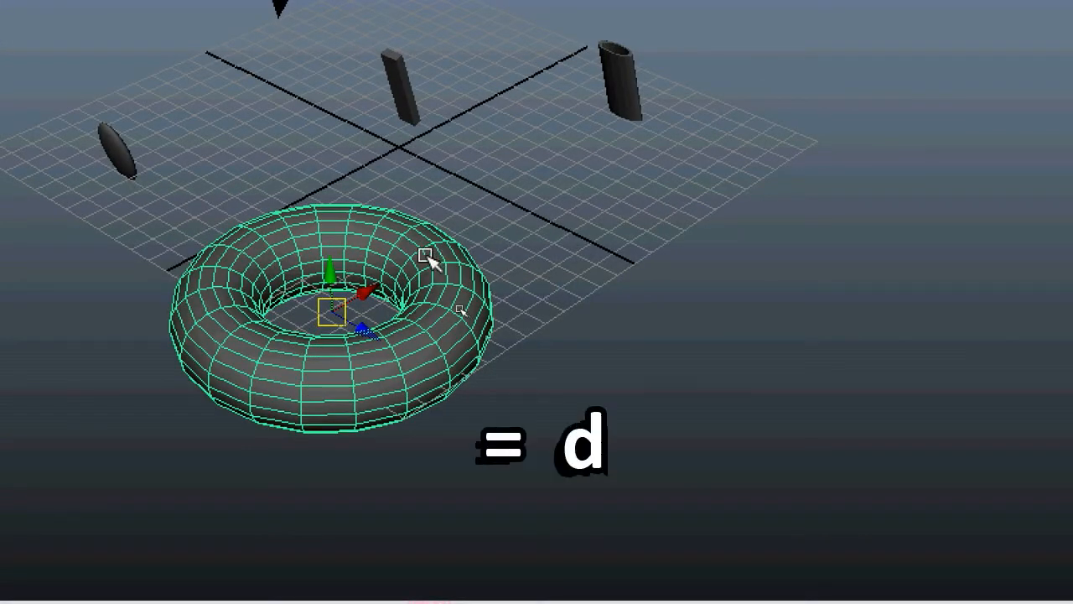
{"action": "key", "text": "ctrl+d"}
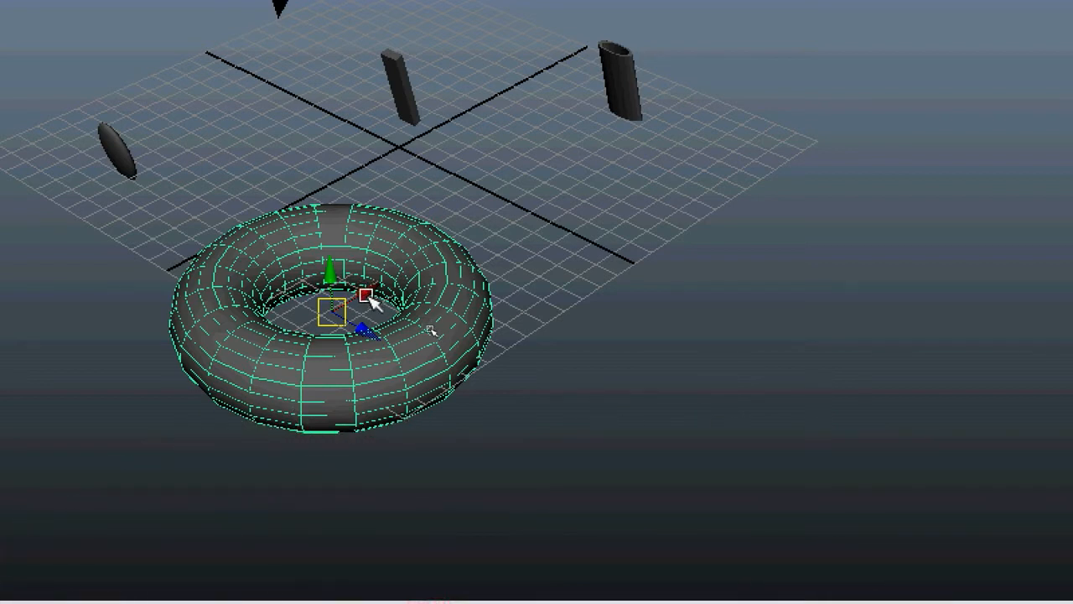
{"action": "left_click_drag", "start_coordinate": [373, 302], "coordinate": [606, 209]}
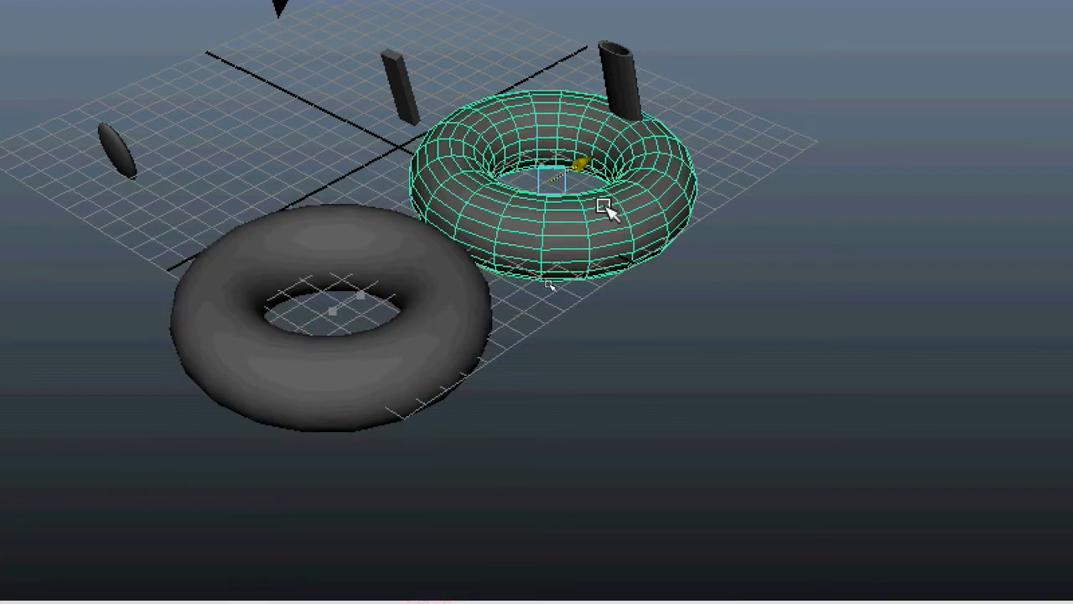
Step: Duplicate both tori and the box together, move the copies along the Z axis away from the originals, and clear the selection
{"action": "middle_click_drag", "start_coordinate": [328, 307], "coordinate": [364, 358], "text": "alt"}
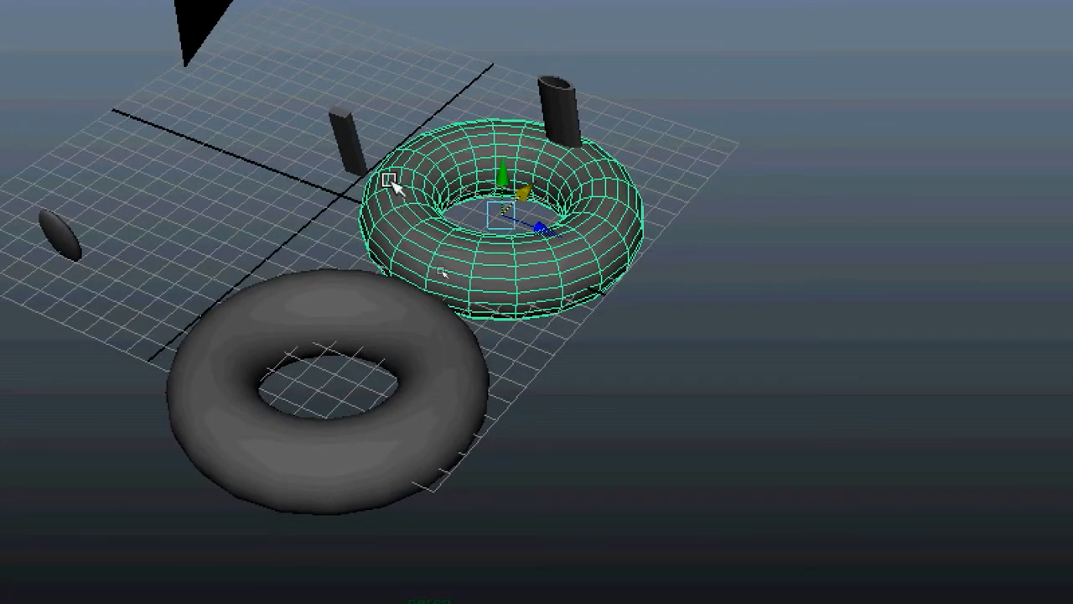
{"action": "left_click", "coordinate": [350, 310], "text": "shift"}
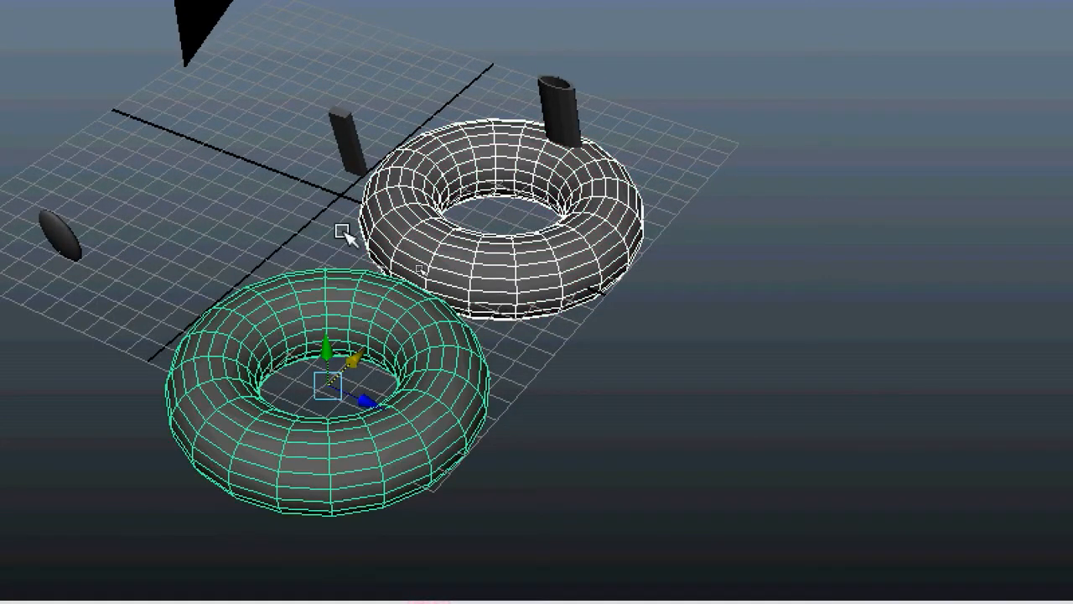
{"action": "left_click", "coordinate": [348, 143], "text": "shift"}
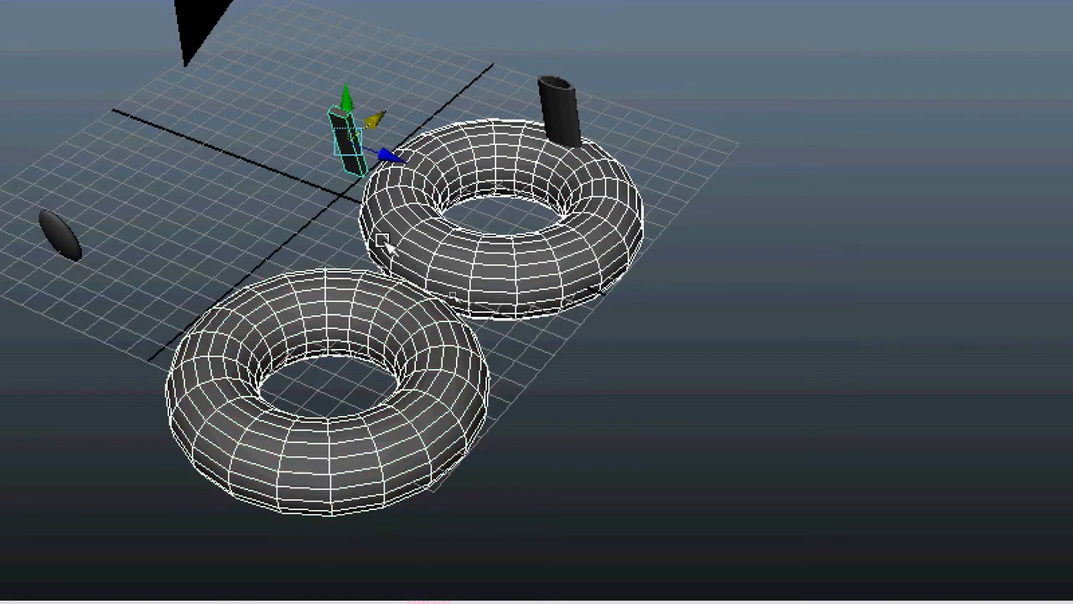
{"action": "key", "text": "p"}
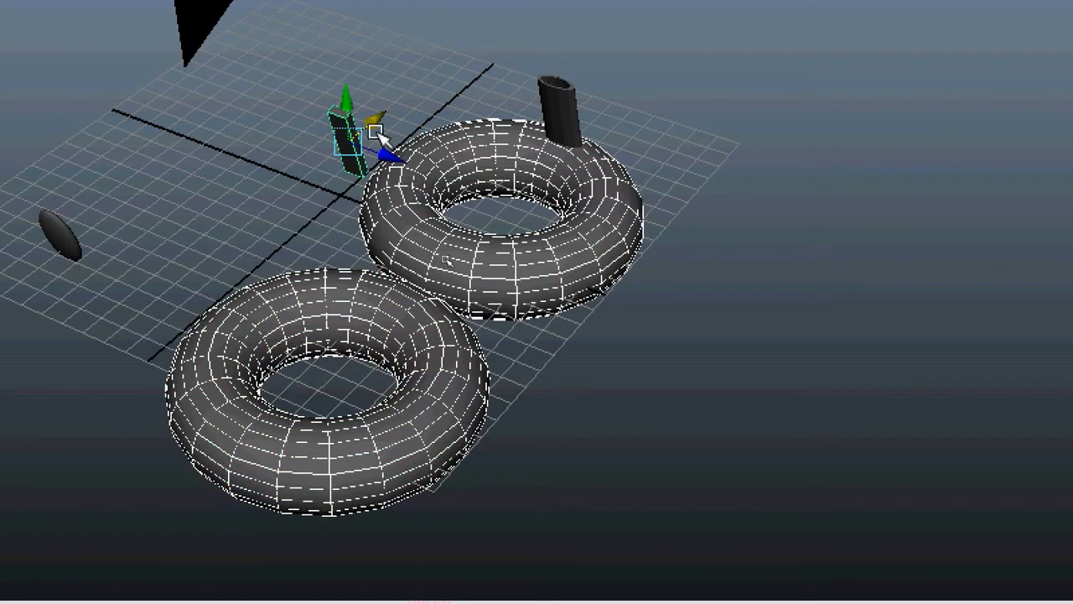
{"action": "left_click_drag", "start_coordinate": [397, 156], "coordinate": [132, 74]}
{"action": "left_click_drag", "start_coordinate": [390, 184], "coordinate": [478, 201], "text": "alt"}
{"action": "right_click_drag", "start_coordinate": [478, 202], "coordinate": [445, 264], "text": "alt"}
{"action": "middle_click_drag", "start_coordinate": [444, 264], "coordinate": [444, 291], "text": "alt"}
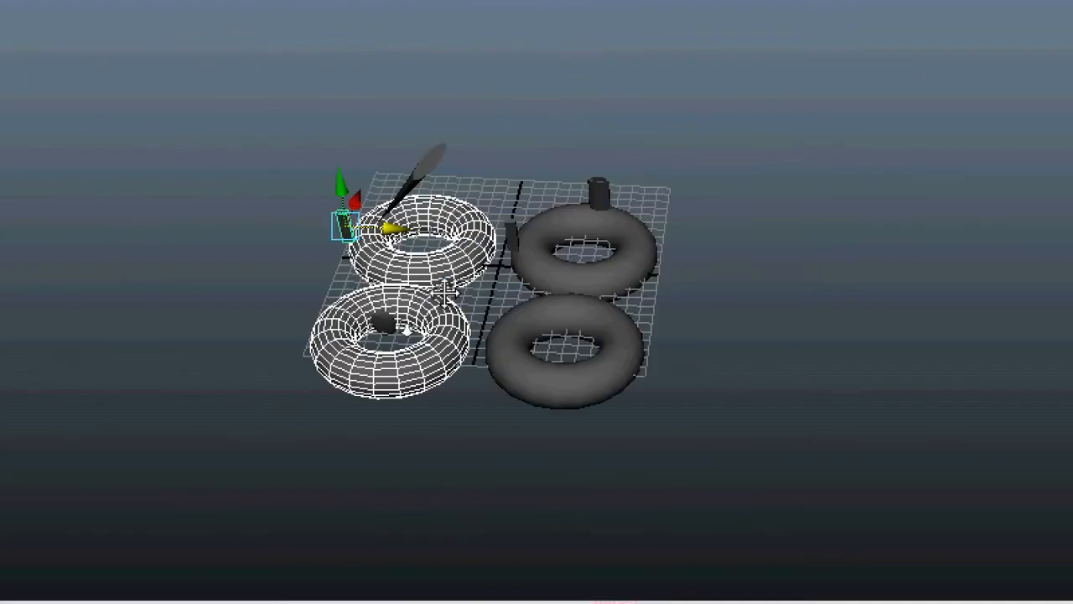
{"action": "right_click_drag", "start_coordinate": [515, 310], "coordinate": [722, 258], "text": "alt"}
{"action": "left_click", "coordinate": [723, 258]}
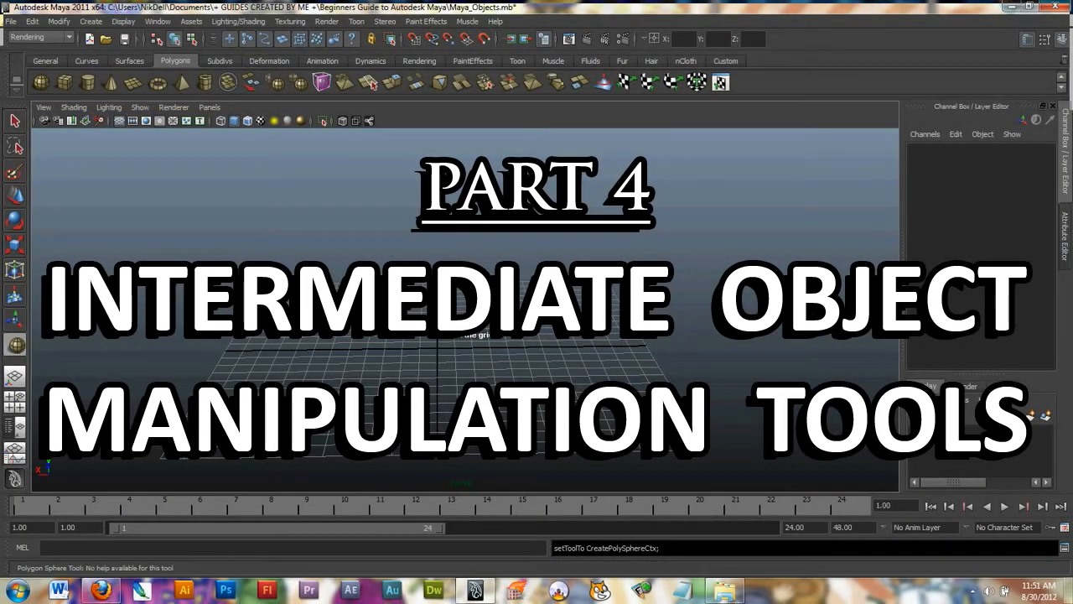
Step: Draw a polygon sphere with a radius of about 6.5 on one side of the grid and a polygon box beside it
{"action": "left_click_drag", "start_coordinate": [270, 302], "coordinate": [328, 352]}
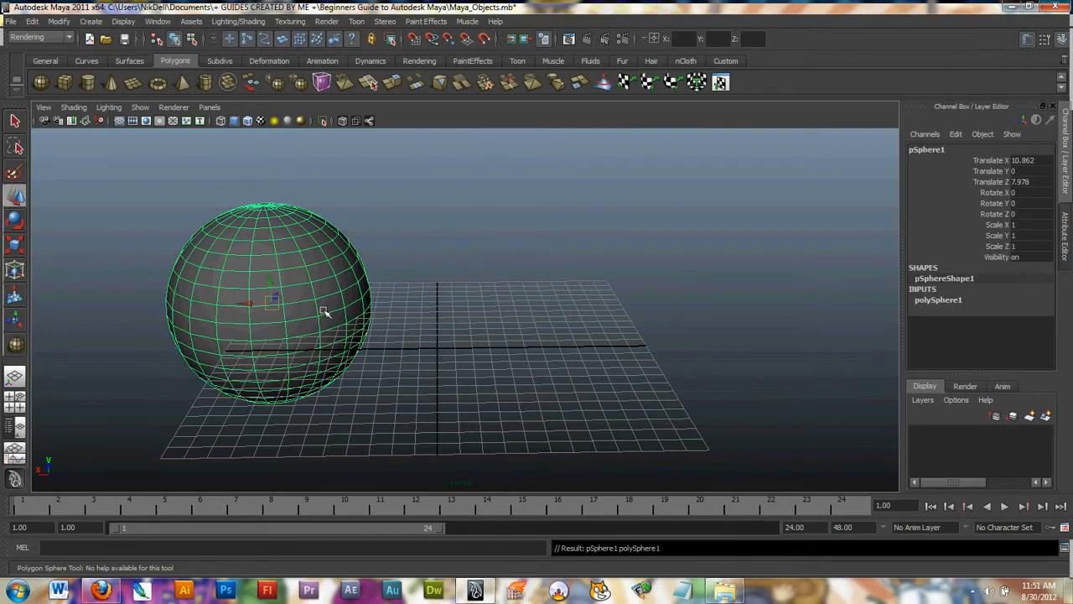
{"action": "left_click", "coordinate": [64, 82]}
{"action": "left_click", "coordinate": [503, 337]}
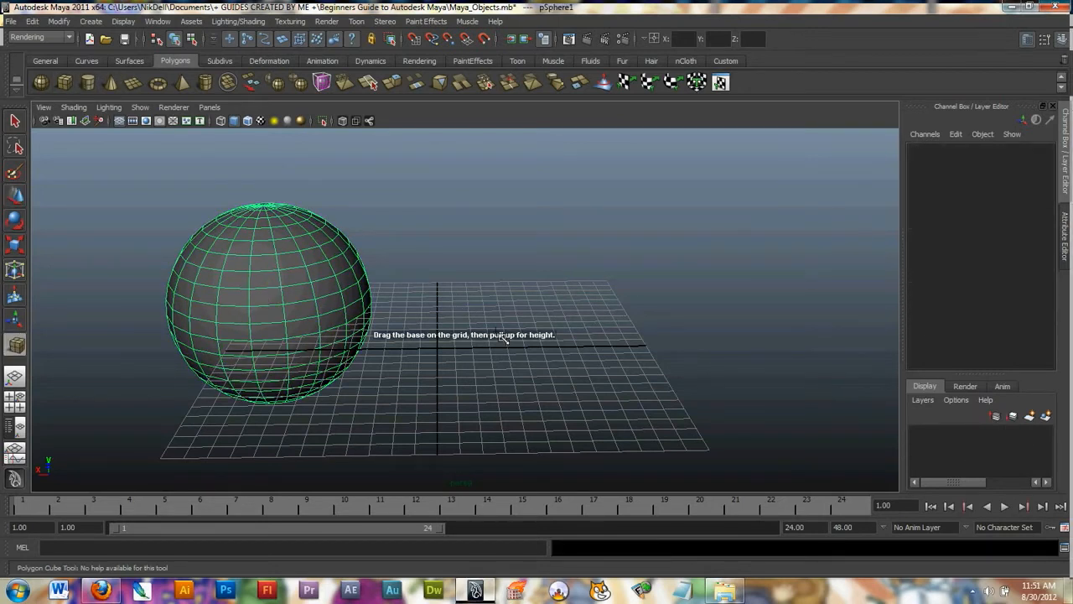
{"action": "left_click_drag", "start_coordinate": [503, 337], "coordinate": [487, 285]}
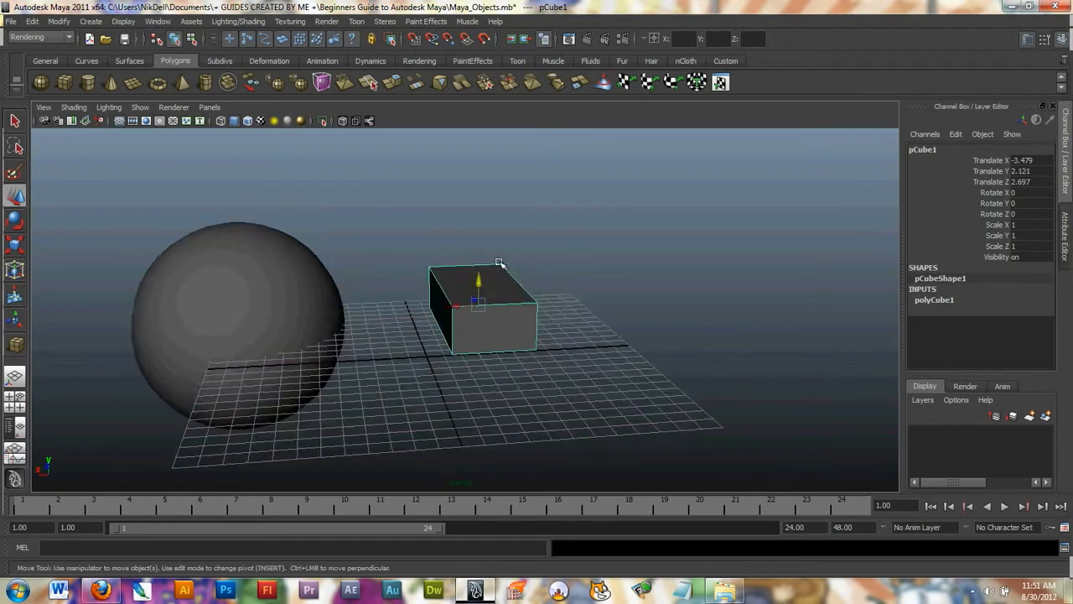
Step: Move the sphere along the X axis past the box to a Translate X of about -14.4
{"action": "left_click_drag", "start_coordinate": [499, 263], "coordinate": [467, 273], "text": "alt"}
{"action": "left_click", "coordinate": [346, 240]}
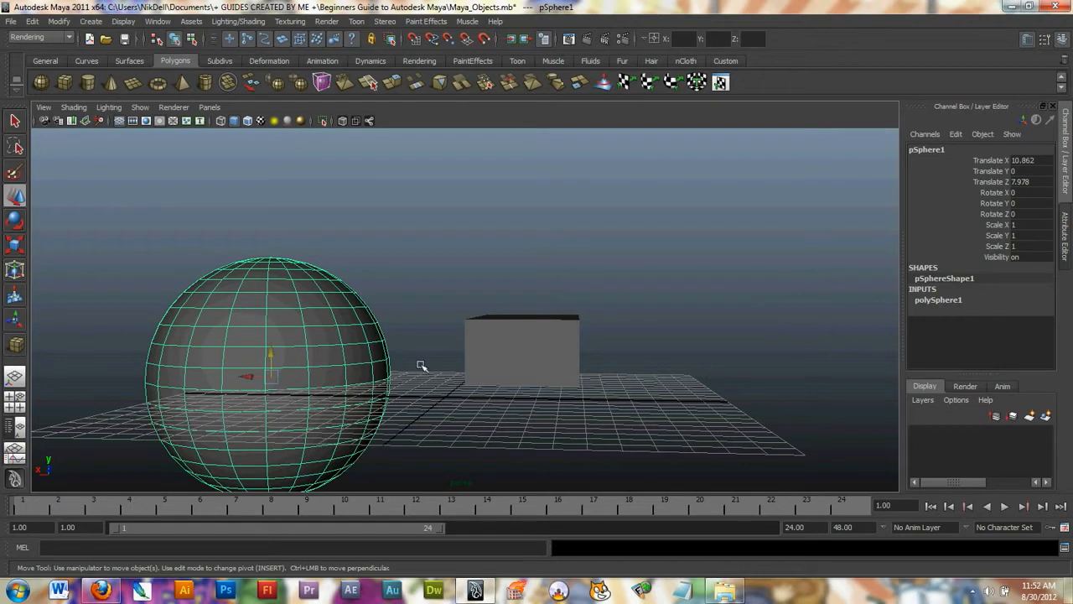
{"action": "left_click_drag", "start_coordinate": [251, 375], "coordinate": [684, 269]}
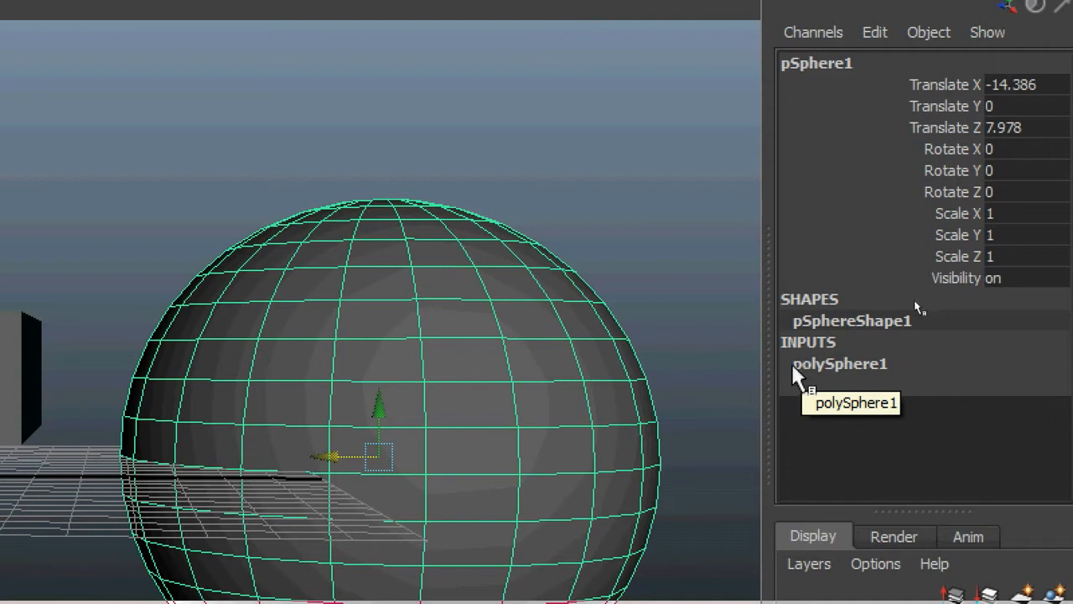
Step: Set the sphere's Subdivisions Axis and Subdivisions Height both to 10 in its polySphere inputs
{"action": "left_click", "coordinate": [797, 368]}
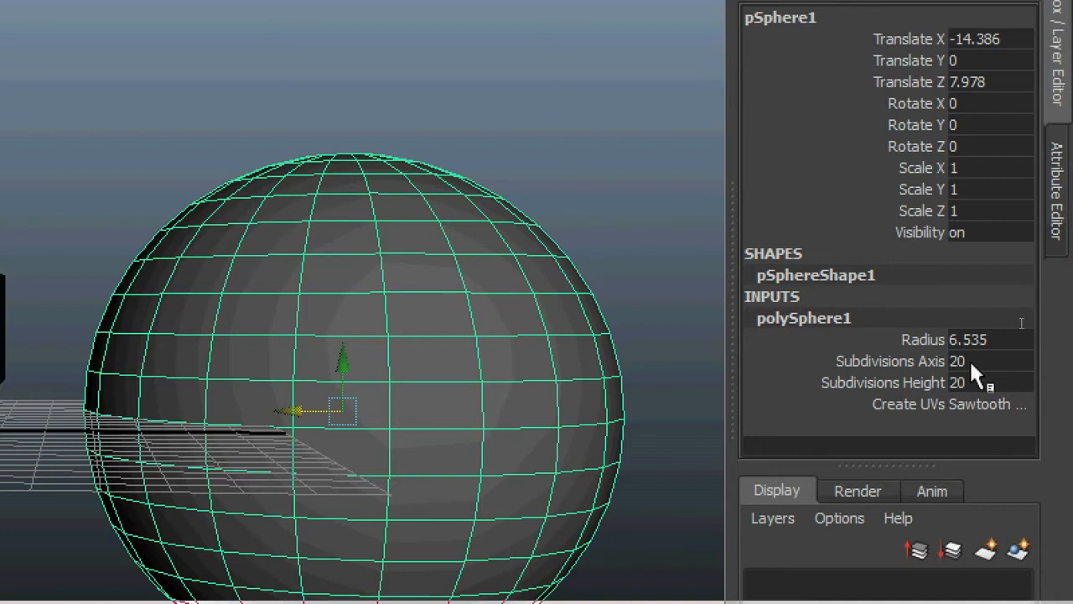
{"action": "double_click", "coordinate": [999, 361]}
{"action": "type", "text": "10"}
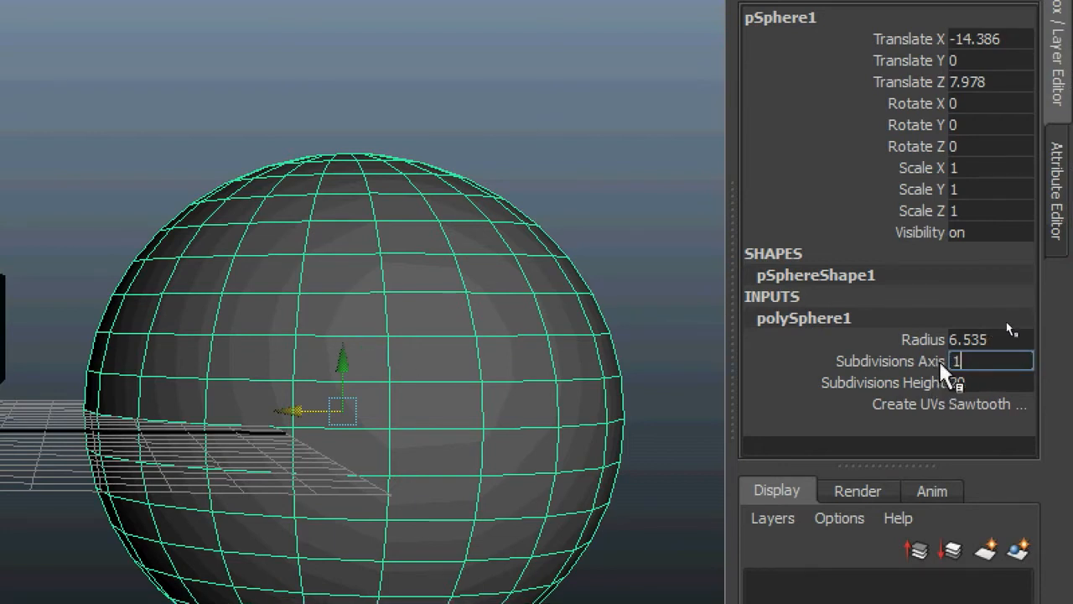
{"action": "key", "text": "Tab"}
{"action": "type", "text": "10"}
{"action": "key", "text": "Return"}
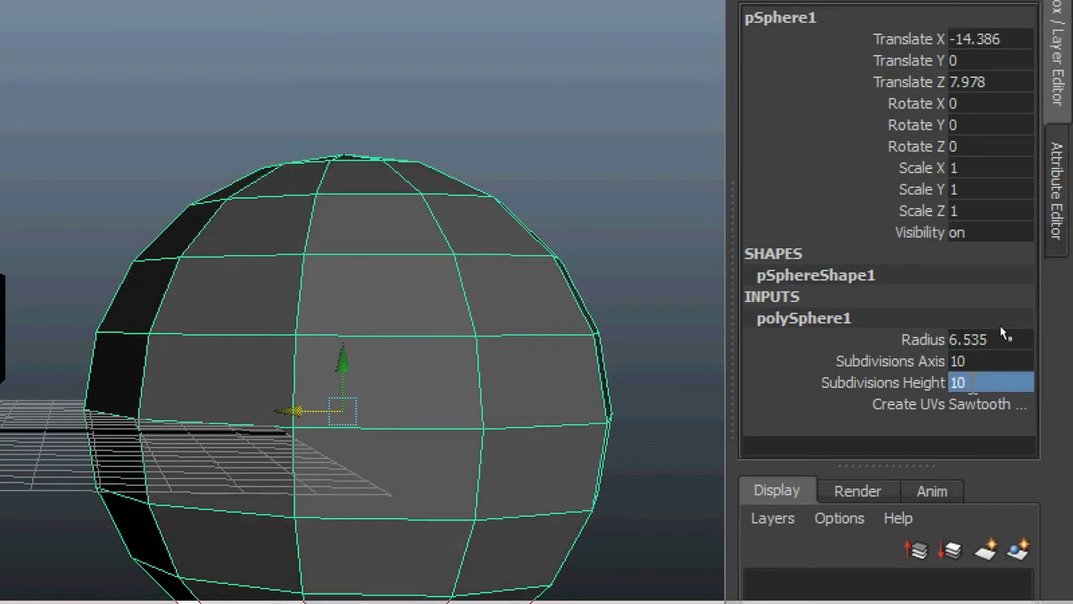
Step: Set the sphere's Subdivisions Axis and Subdivisions Height both to 40
{"action": "left_click_drag", "start_coordinate": [333, 416], "coordinate": [444, 371], "text": "alt"}
{"action": "double_click", "coordinate": [987, 361]}
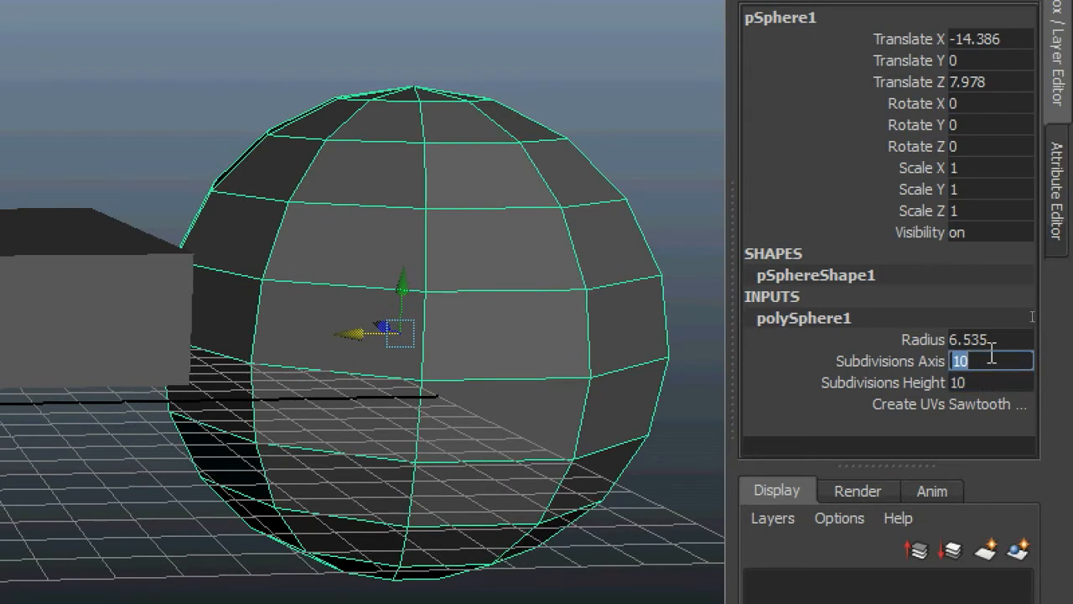
{"action": "type", "text": "40"}
{"action": "double_click", "coordinate": [960, 382]}
{"action": "type", "text": "40"}
{"action": "key", "text": "Return"}
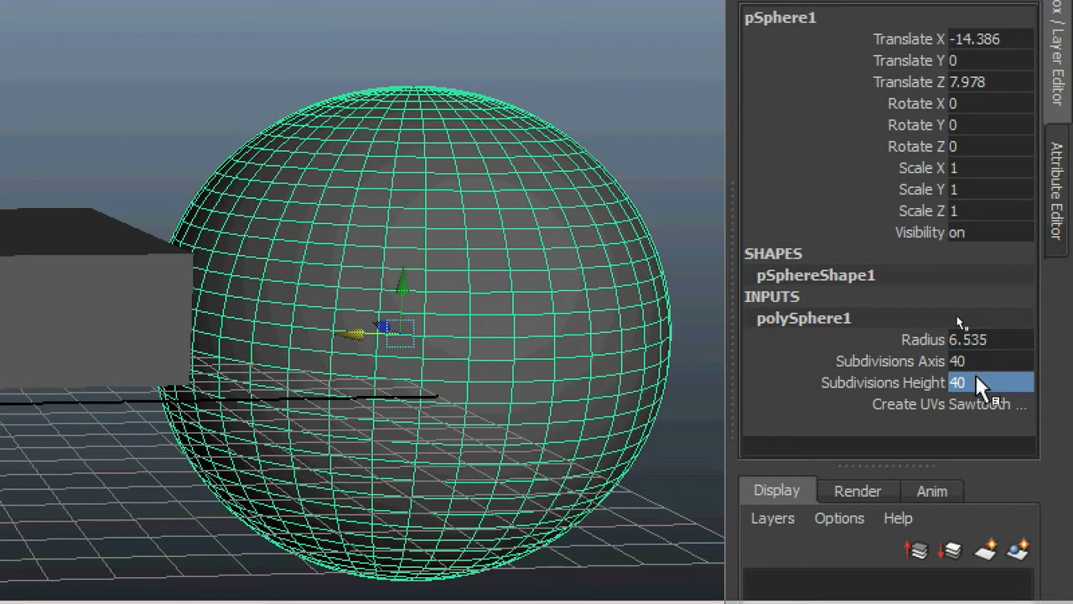
Step: Deselect the sphere and examine its shaded surface from different angles
{"action": "left_click_drag", "start_coordinate": [389, 334], "coordinate": [246, 304], "text": "alt"}
{"action": "middle_click_drag", "start_coordinate": [456, 248], "coordinate": [194, 148], "text": "alt"}
{"action": "left_click", "coordinate": [133, 180]}
{"action": "left_click_drag", "start_coordinate": [197, 225], "coordinate": [305, 251], "text": "alt"}
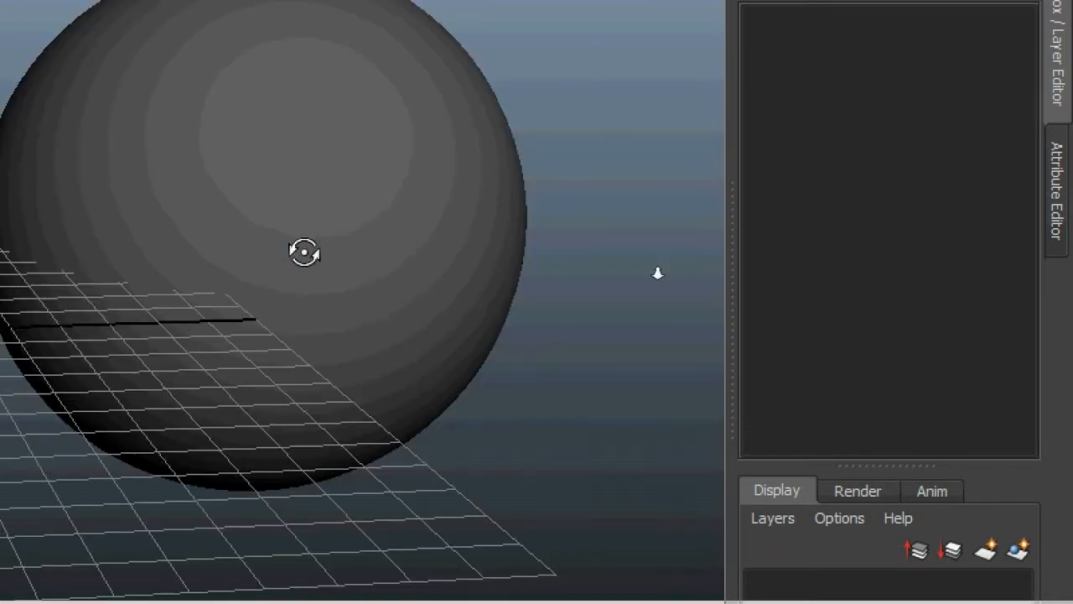
Step: Select the box and set its Subdivisions Width to 5 in its polyCube inputs
{"action": "right_click_drag", "start_coordinate": [304, 251], "coordinate": [160, 276], "text": "alt"}
{"action": "middle_click_drag", "start_coordinate": [160, 276], "coordinate": [330, 366], "text": "alt"}
{"action": "left_click_drag", "start_coordinate": [330, 366], "coordinate": [192, 273], "text": "alt"}
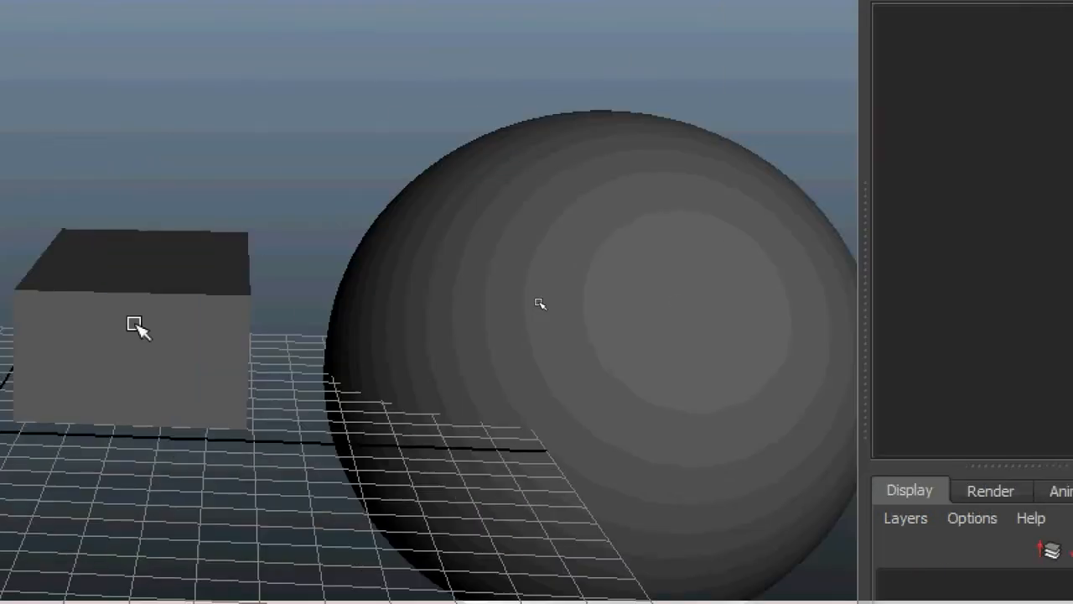
{"action": "left_click", "coordinate": [7, 322]}
{"action": "middle_click_drag", "start_coordinate": [157, 261], "coordinate": [290, 254], "text": "alt"}
{"action": "middle_click_drag", "start_coordinate": [422, 254], "coordinate": [669, 266], "text": "alt"}
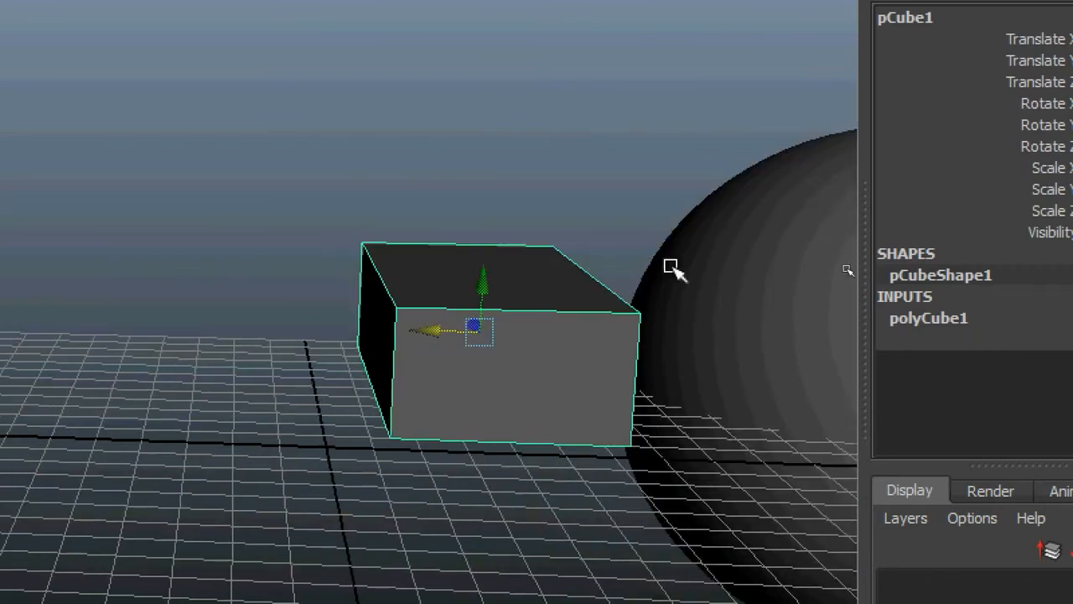
{"action": "right_click_drag", "start_coordinate": [620, 243], "coordinate": [672, 237], "text": "alt"}
{"action": "middle_click_drag", "start_coordinate": [673, 237], "coordinate": [567, 215], "text": "alt"}
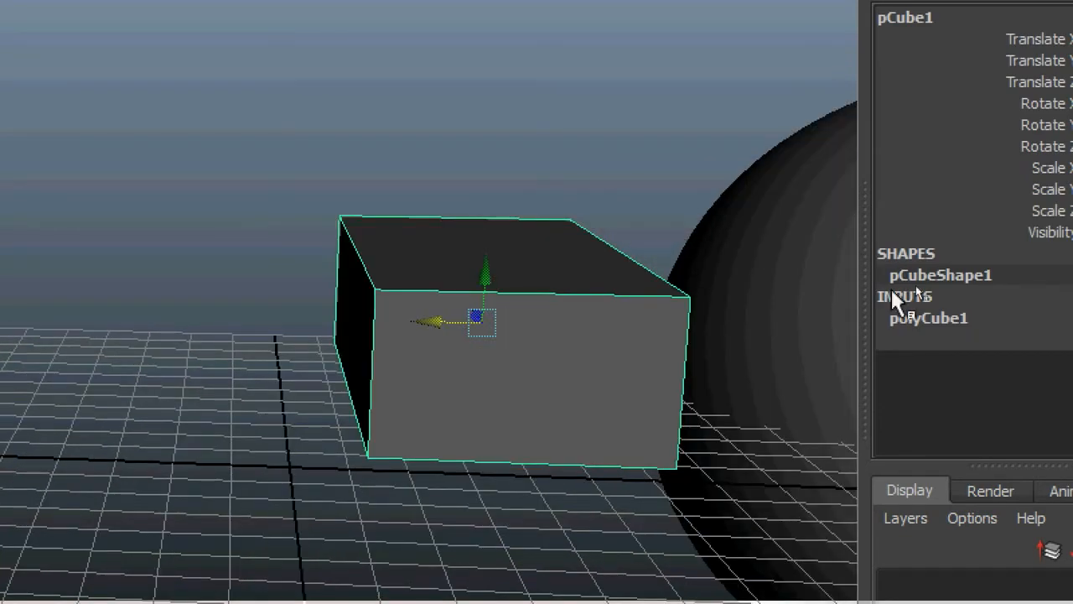
{"action": "left_click", "coordinate": [917, 315]}
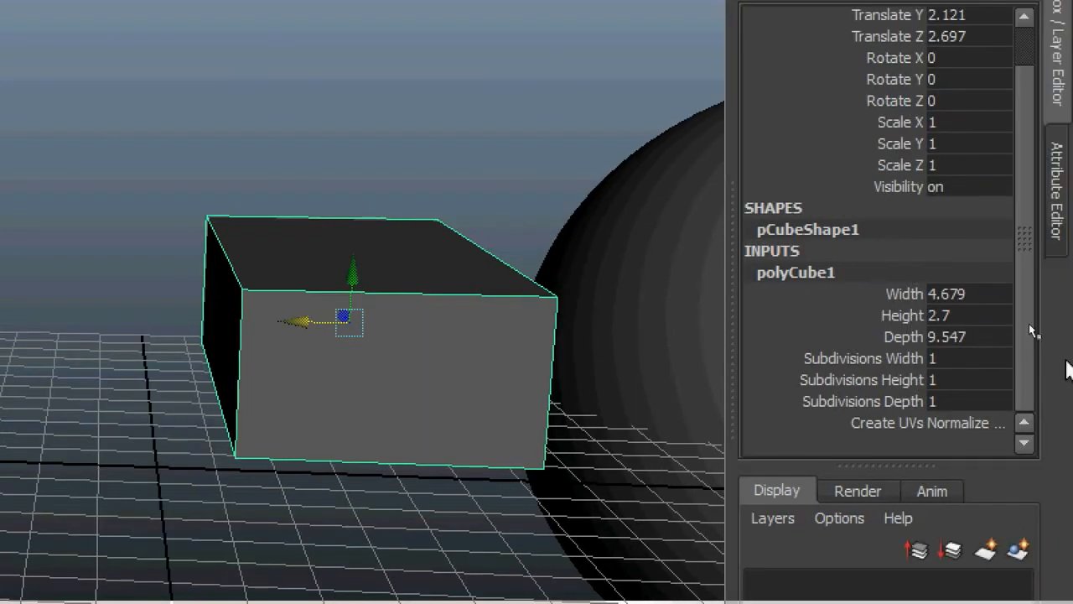
{"action": "left_click", "coordinate": [938, 359]}
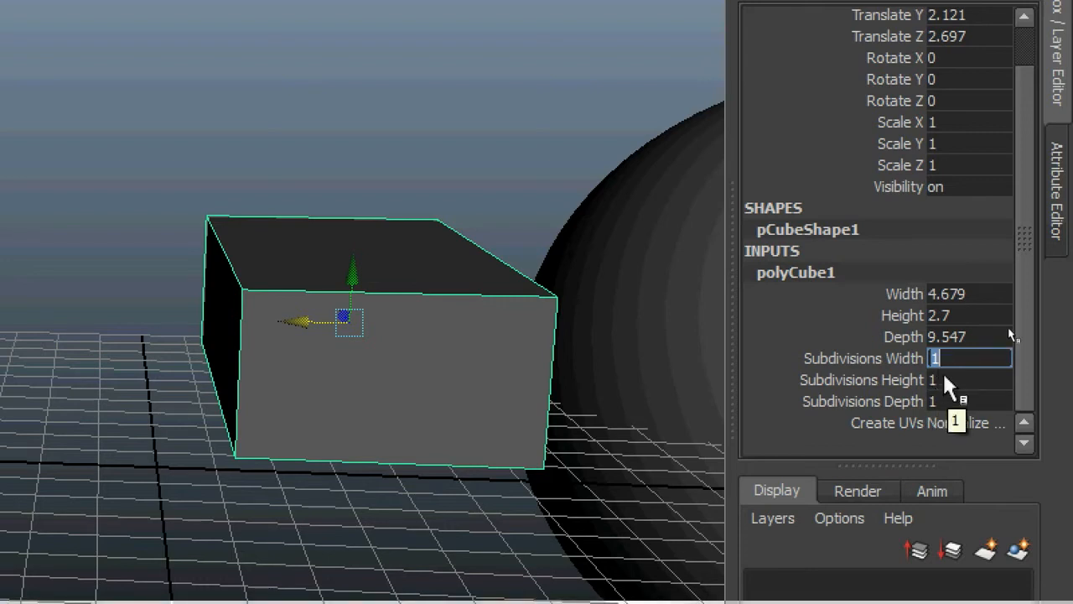
{"action": "type", "text": "5"}
{"action": "key", "text": "Return"}
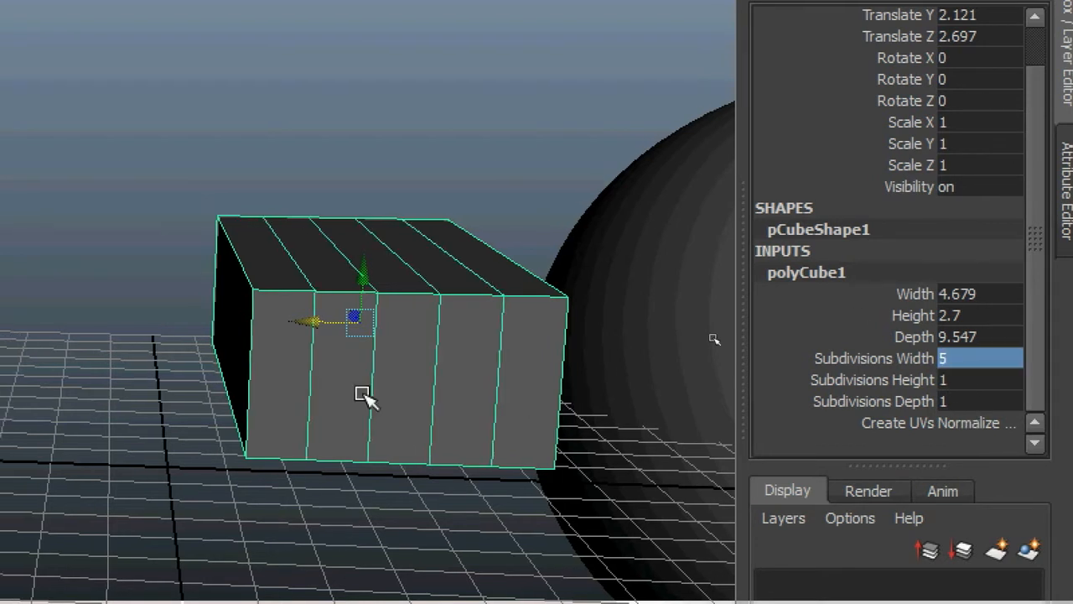
Step: Set the box's Subdivisions Height to 10 and its Subdivisions Depth to 3
{"action": "left_click", "coordinate": [1004, 379]}
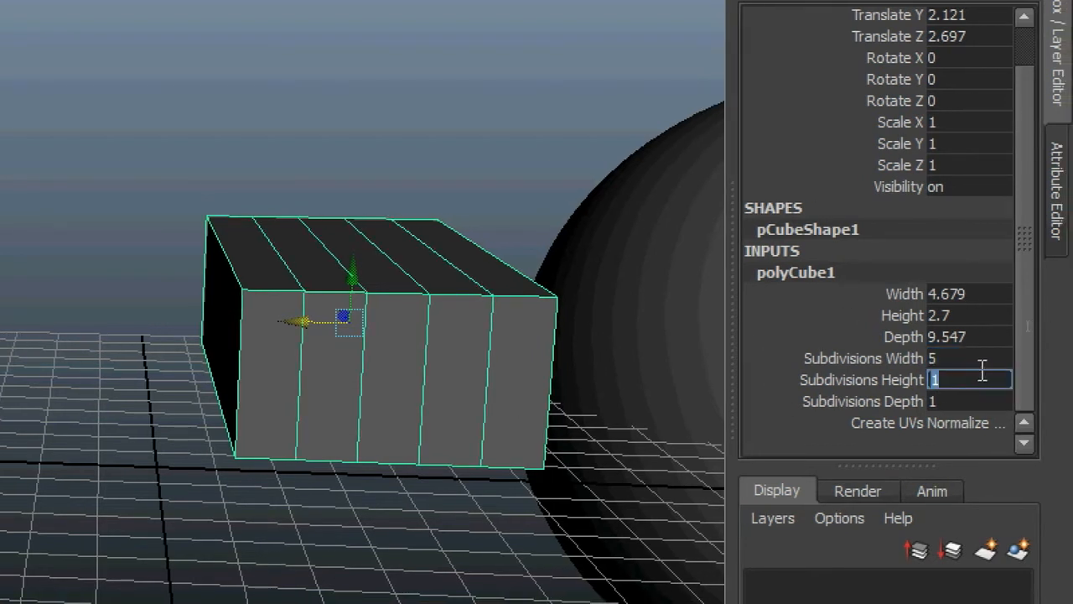
{"action": "type", "text": "1"}
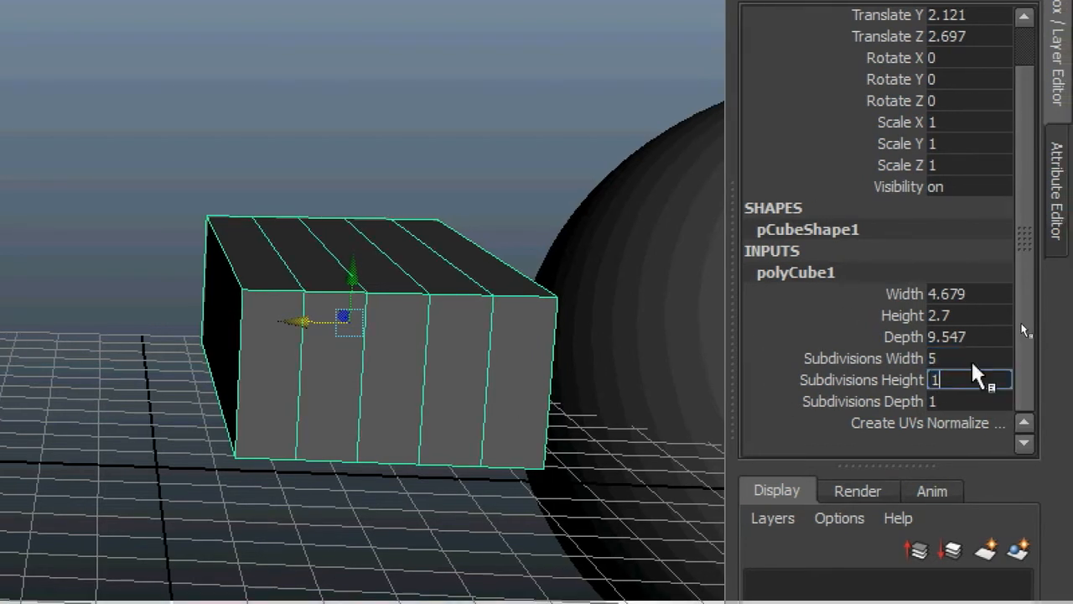
{"action": "type", "text": "0"}
{"action": "key", "text": "Return"}
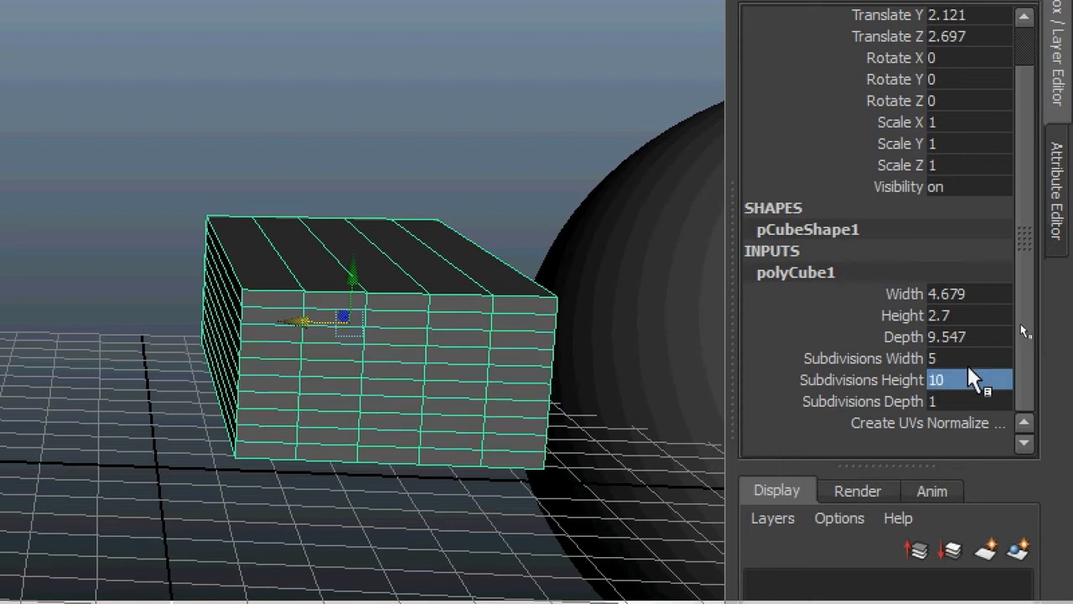
{"action": "left_click", "coordinate": [931, 402]}
{"action": "type", "text": "3"}
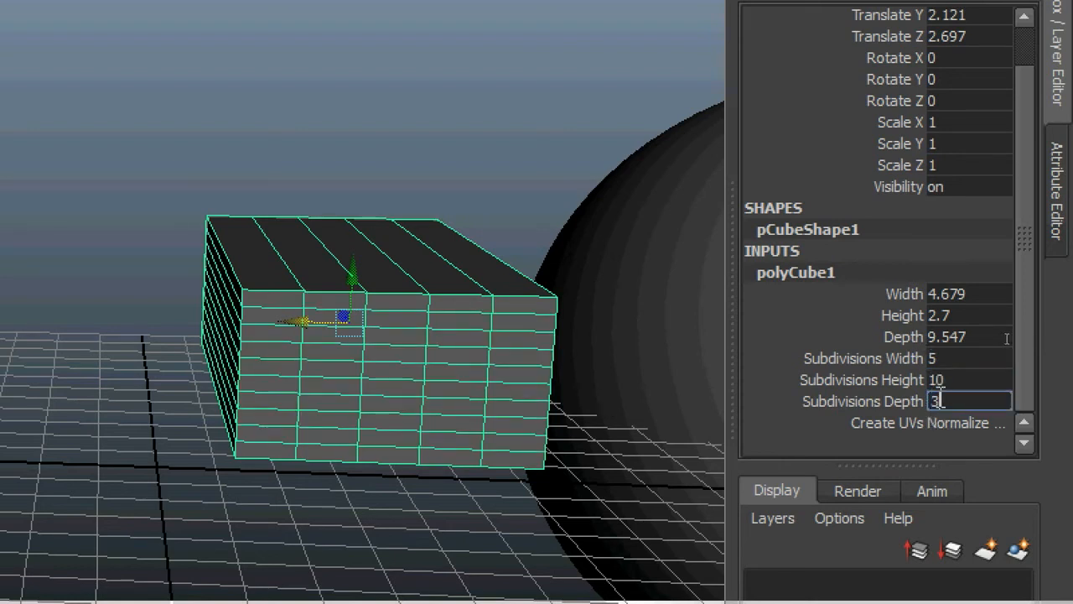
{"action": "key", "text": "Return"}
{"action": "left_click_drag", "start_coordinate": [669, 293], "coordinate": [343, 342], "text": "alt"}
{"action": "middle_click_drag", "start_coordinate": [343, 343], "coordinate": [465, 460], "text": "alt"}
{"action": "right_click_drag", "start_coordinate": [466, 462], "coordinate": [695, 442], "text": "alt"}
{"action": "left_click_drag", "start_coordinate": [556, 408], "coordinate": [678, 153], "text": "alt"}
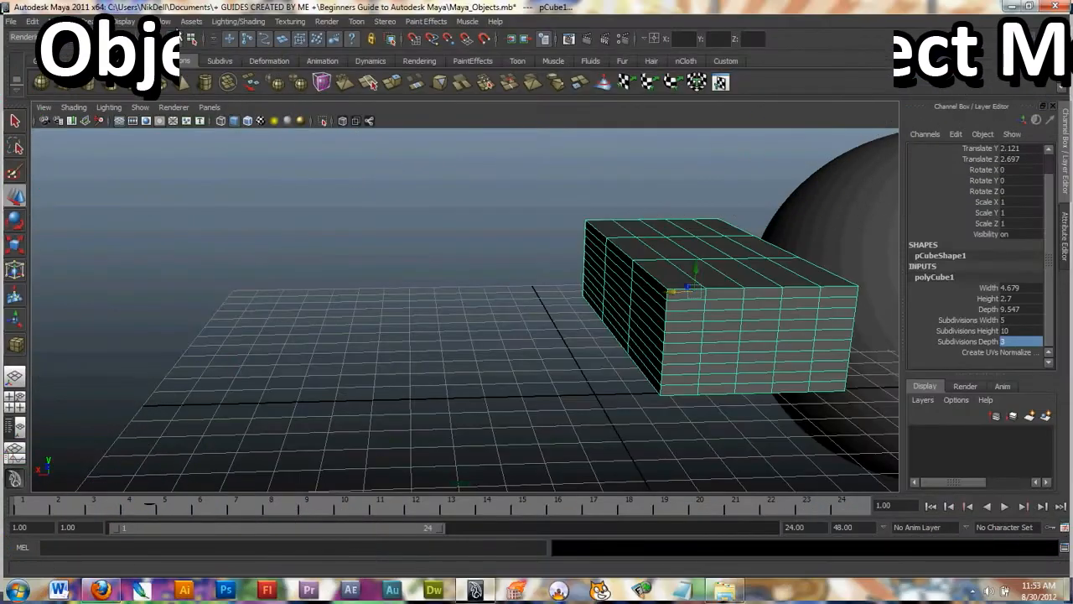
Step: In component mode, pull the box's near top corner vertex upward and move a mid-front vertex toward the opposite lower corner
{"action": "left_click", "coordinate": [191, 39]}
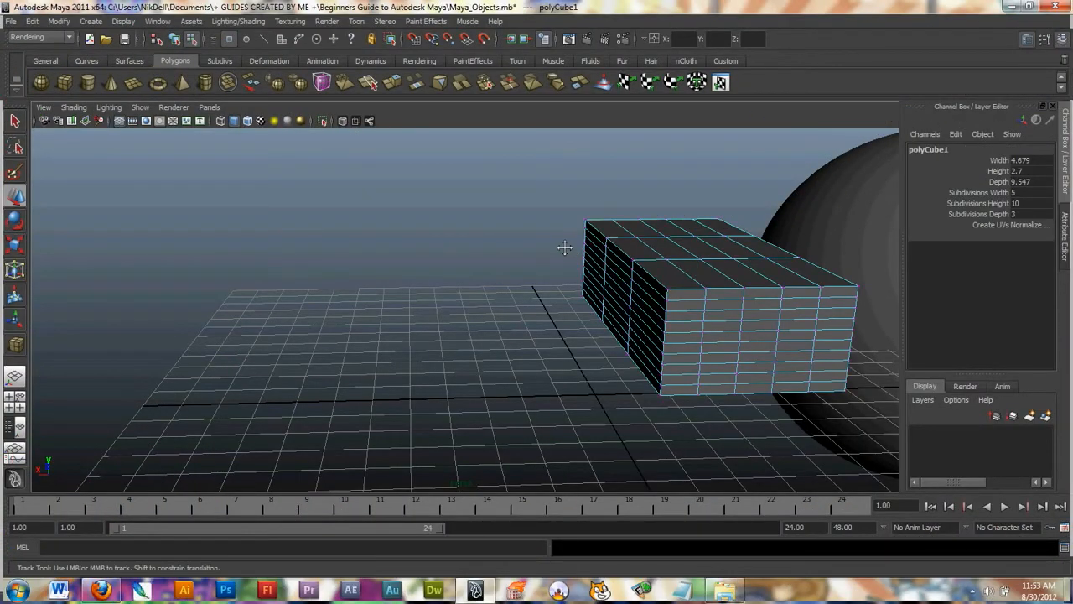
{"action": "middle_click_drag", "start_coordinate": [563, 244], "coordinate": [522, 244], "text": "alt"}
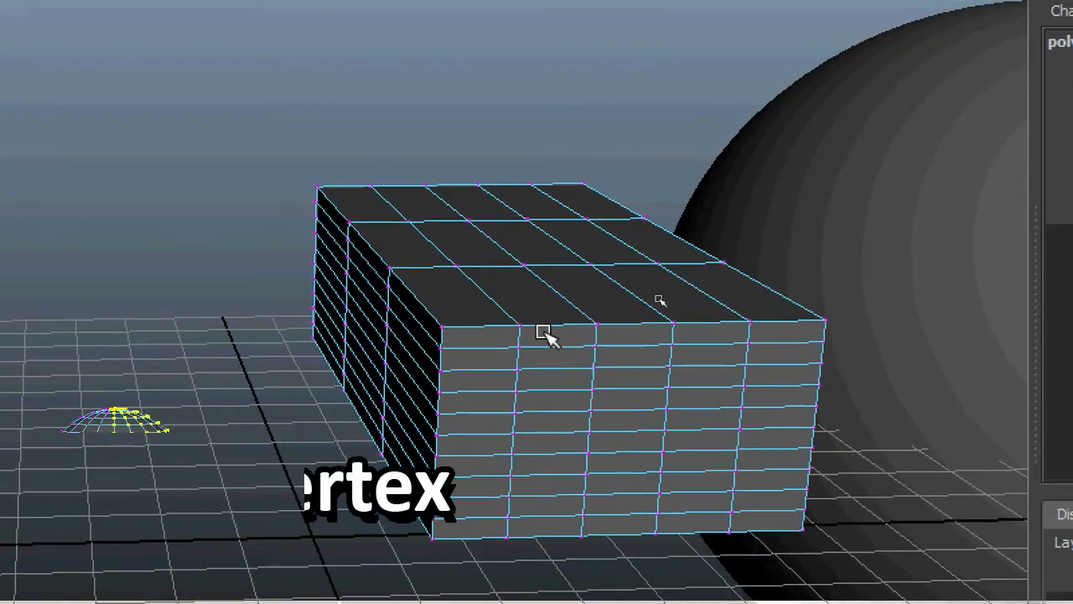
{"action": "left_click_drag", "start_coordinate": [543, 332], "coordinate": [400, 330], "text": "alt"}
{"action": "right_click_drag", "start_coordinate": [400, 330], "coordinate": [509, 311], "text": "alt"}
{"action": "left_click_drag", "start_coordinate": [426, 277], "coordinate": [311, 316], "text": "alt"}
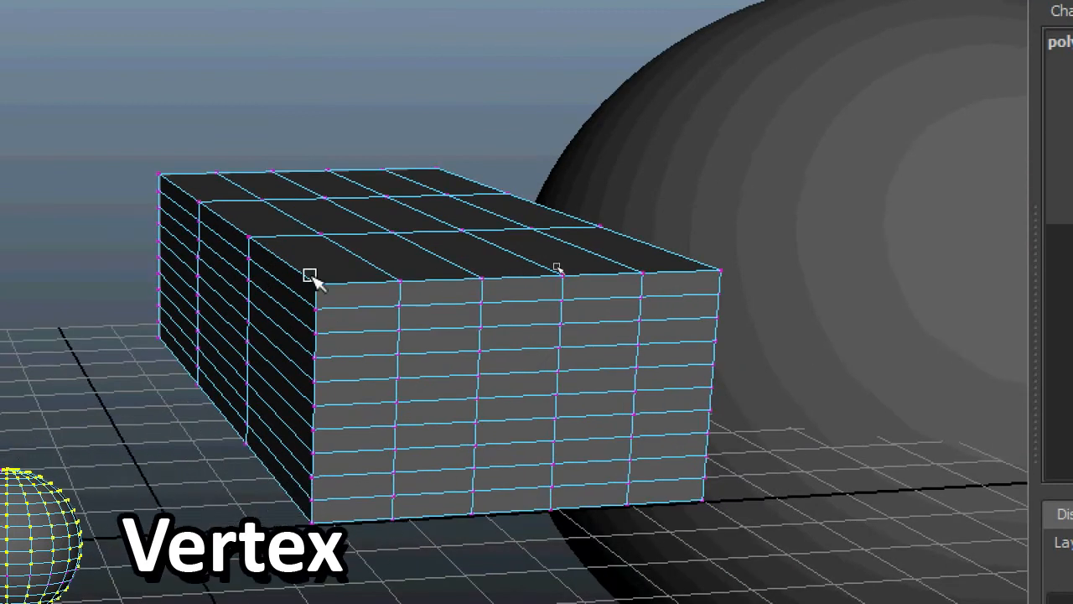
{"action": "left_click", "coordinate": [317, 280]}
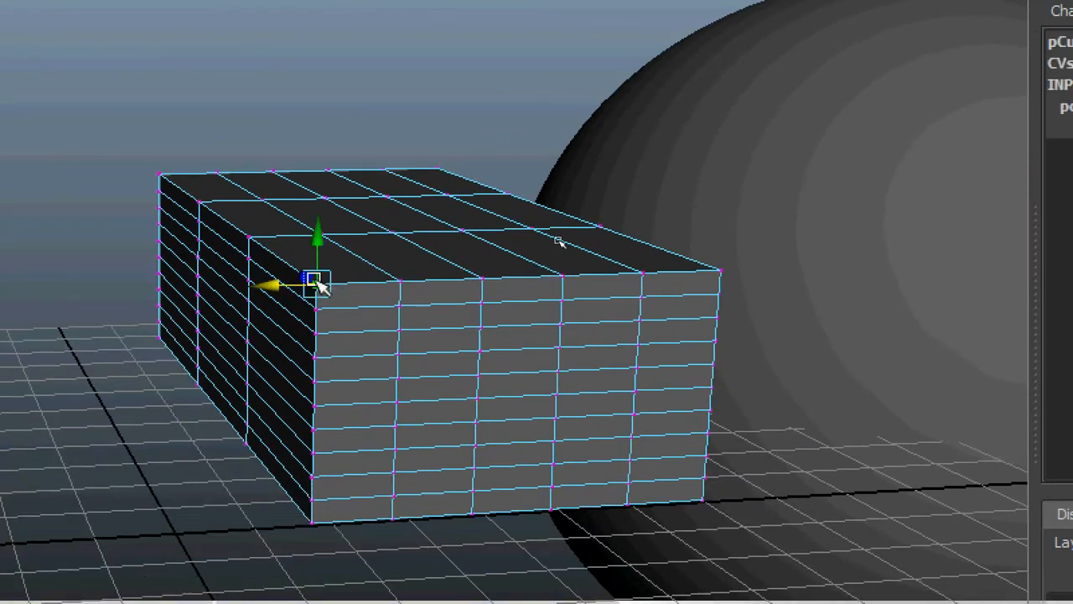
{"action": "left_click_drag", "start_coordinate": [314, 280], "coordinate": [302, 43]}
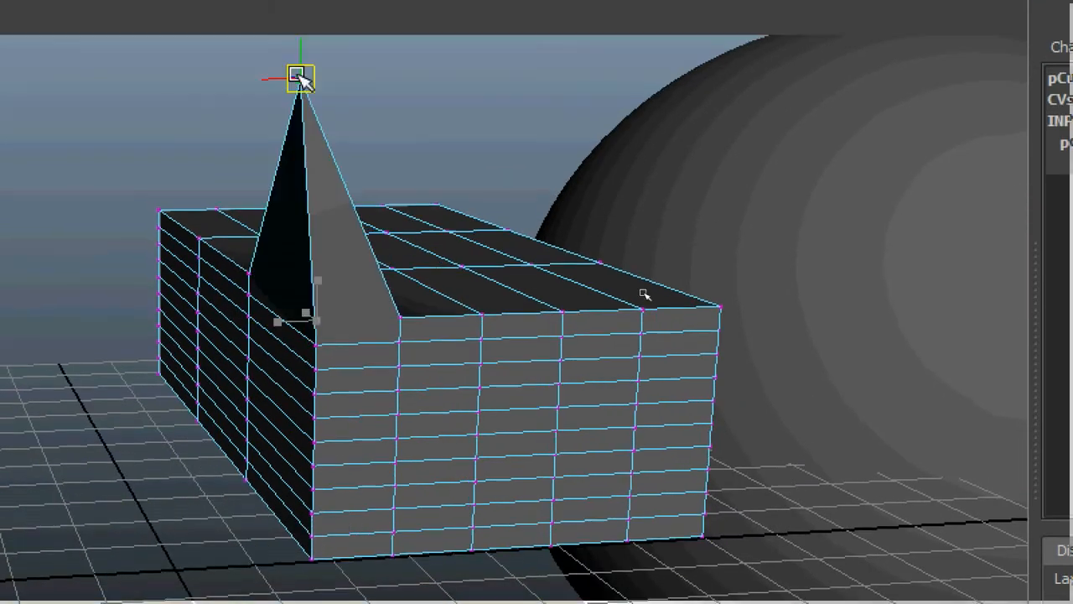
{"action": "left_click", "coordinate": [479, 388]}
{"action": "left_click_drag", "start_coordinate": [479, 386], "coordinate": [684, 488]}
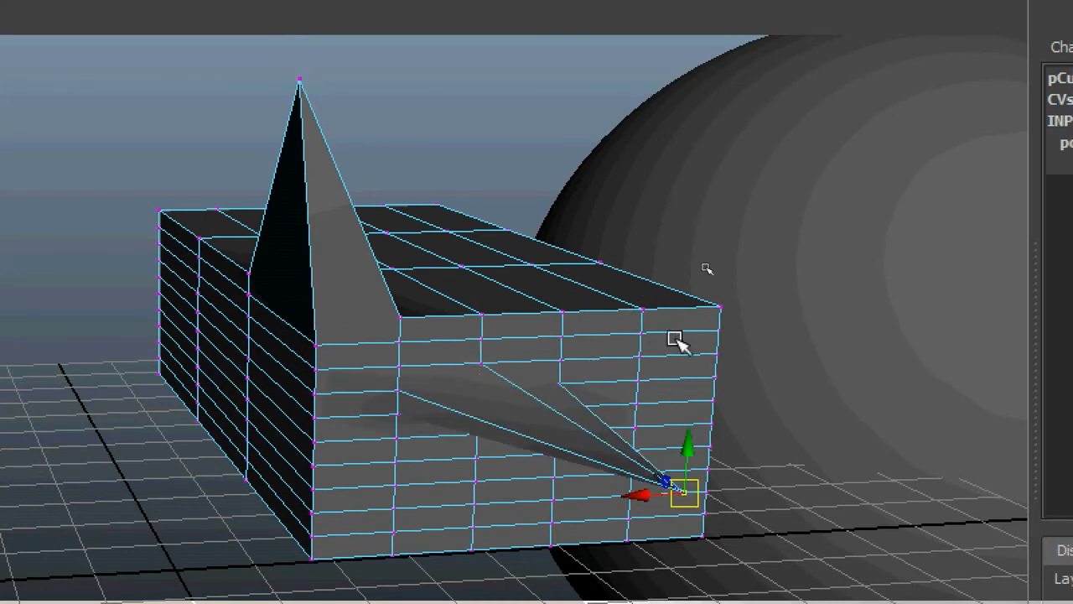
Step: Pull the group of vertices at the box's other front upper corner up and outward, and stretch side vertices away from the box
{"action": "left_click_drag", "start_coordinate": [731, 277], "coordinate": [593, 406]}
{"action": "left_click_drag", "start_coordinate": [614, 336], "coordinate": [762, 155]}
{"action": "left_click_drag", "start_coordinate": [159, 320], "coordinate": [111, 336]}
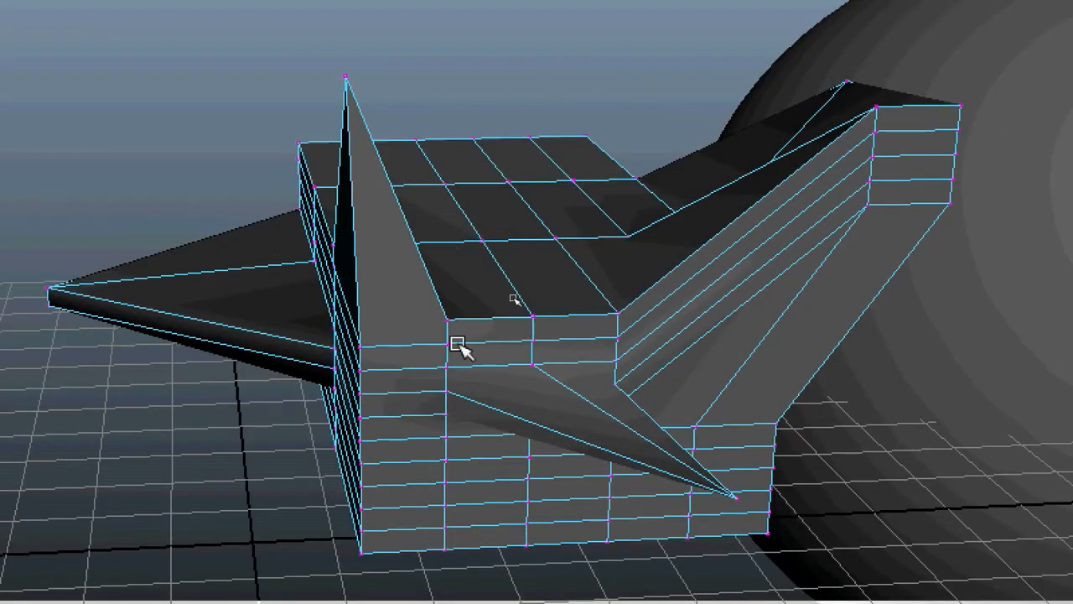
Step: Display the sphere's vertices, select separate patches of them on its front and both sides, and activate the Scale tool
{"action": "left_click_drag", "start_coordinate": [445, 345], "coordinate": [323, 317], "text": "alt"}
{"action": "middle_click_drag", "start_coordinate": [322, 317], "coordinate": [110, 311], "text": "alt"}
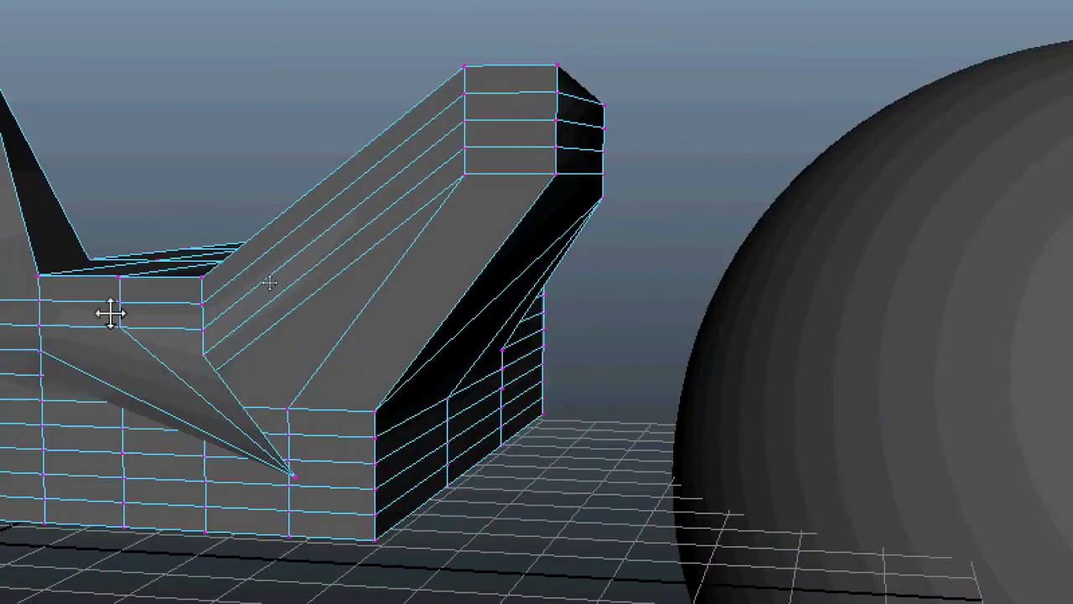
{"action": "middle_click_drag", "start_coordinate": [795, 297], "coordinate": [335, 248], "text": "alt"}
{"action": "left_click", "coordinate": [534, 283]}
{"action": "left_click_drag", "start_coordinate": [534, 282], "coordinate": [581, 257], "text": "alt"}
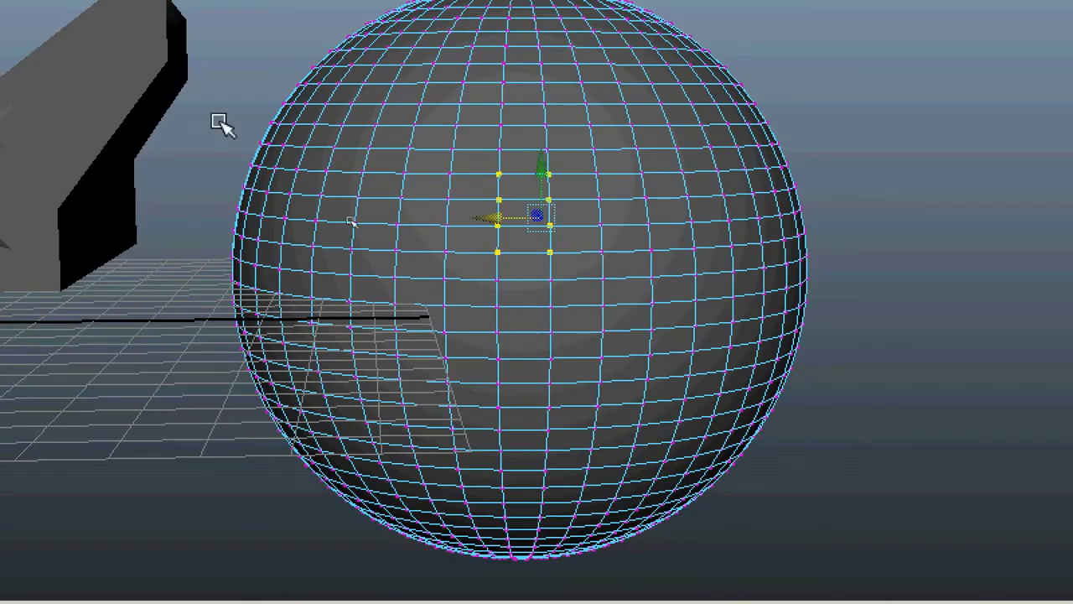
{"action": "left_click_drag", "start_coordinate": [218, 122], "coordinate": [297, 172], "text": "shift"}
{"action": "left_click_drag", "start_coordinate": [803, 220], "coordinate": [742, 263], "text": "shift"}
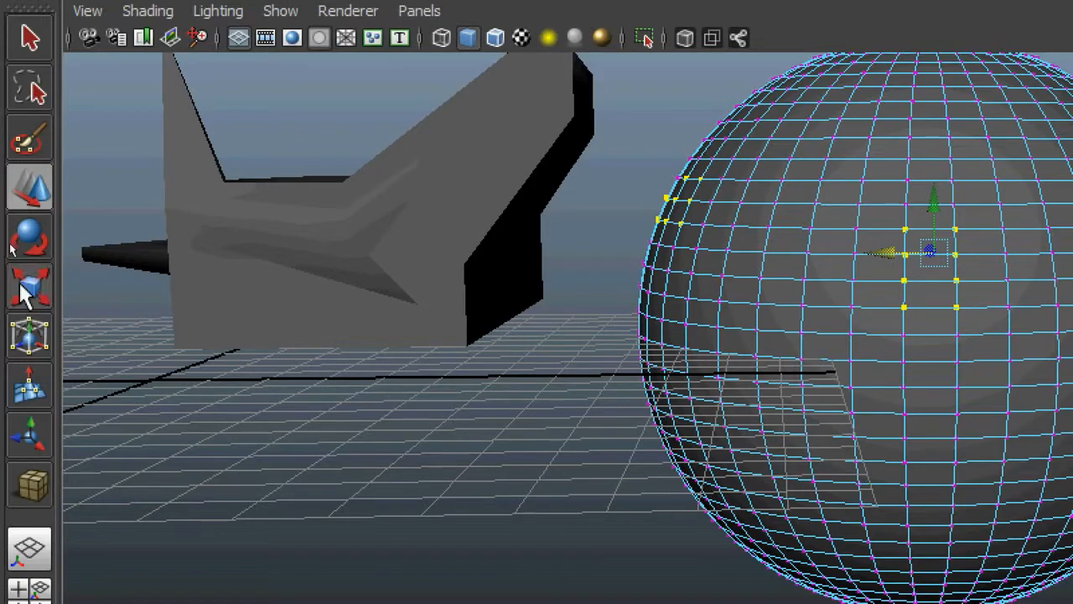
{"action": "left_click", "coordinate": [14, 244]}
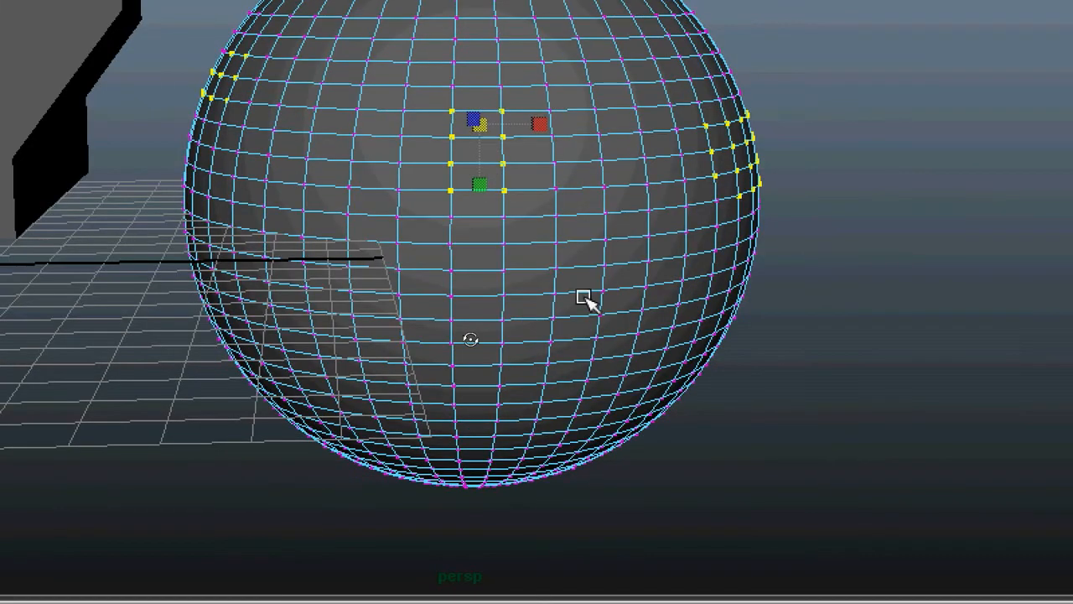
Step: Add more patches of vertices around the sphere's underside, sides, back and top to the selection
{"action": "left_click_drag", "start_coordinate": [584, 297], "coordinate": [369, 266], "text": "alt"}
{"action": "left_click_drag", "start_coordinate": [691, 429], "coordinate": [790, 493], "text": "shift"}
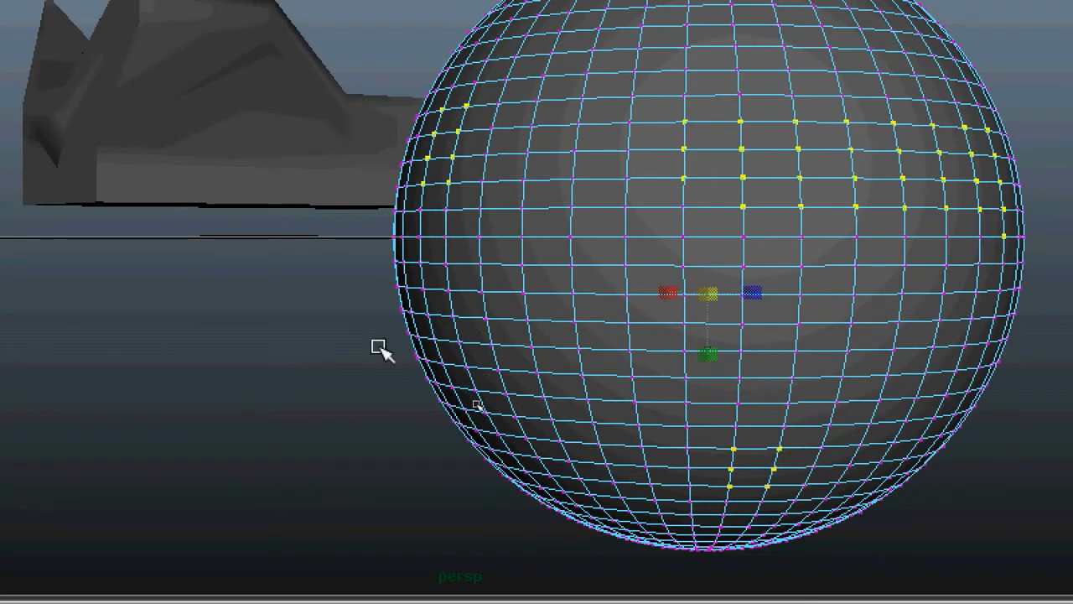
{"action": "left_click_drag", "start_coordinate": [379, 349], "coordinate": [526, 391], "text": "shift"}
{"action": "middle_click_drag", "start_coordinate": [730, 268], "coordinate": [465, 308], "text": "alt"}
{"action": "left_click_drag", "start_coordinate": [520, 314], "coordinate": [383, 369], "text": "alt"}
{"action": "middle_click_drag", "start_coordinate": [635, 118], "coordinate": [613, 300], "text": "alt"}
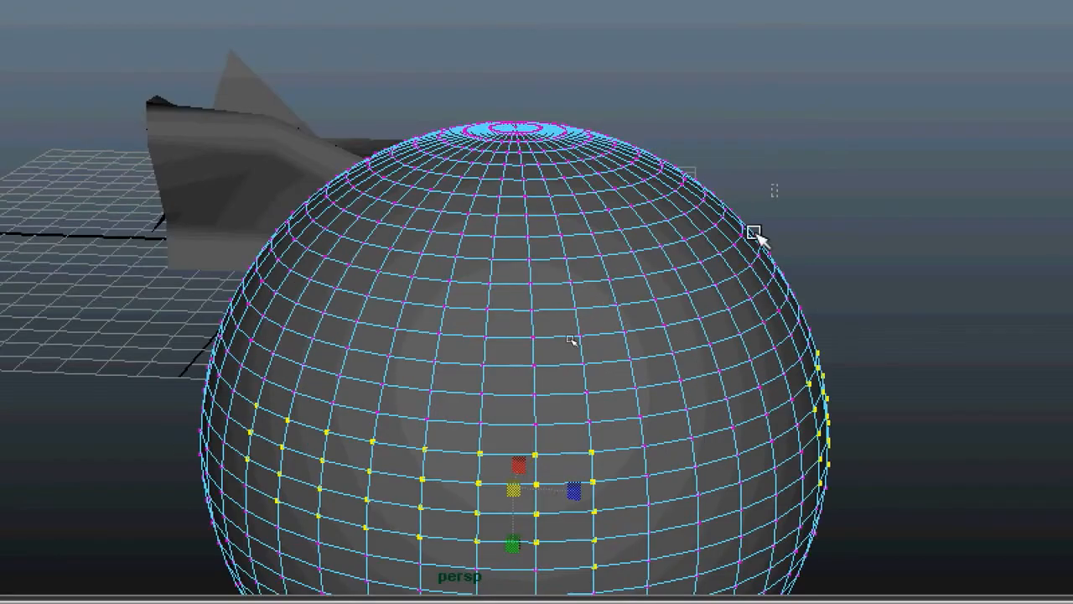
{"action": "left_click_drag", "start_coordinate": [754, 233], "coordinate": [711, 278], "text": "shift"}
{"action": "left_click_drag", "start_coordinate": [635, 276], "coordinate": [710, 254], "text": "alt"}
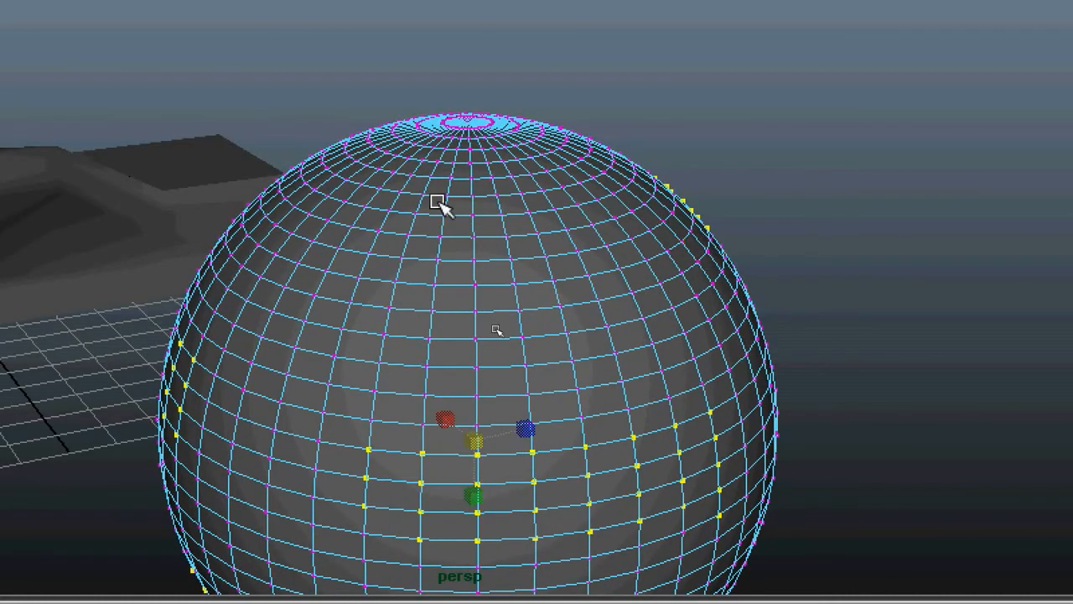
{"action": "left_click_drag", "start_coordinate": [440, 205], "coordinate": [533, 268], "text": "shift"}
{"action": "left_click_drag", "start_coordinate": [325, 123], "coordinate": [399, 184], "text": "shift"}
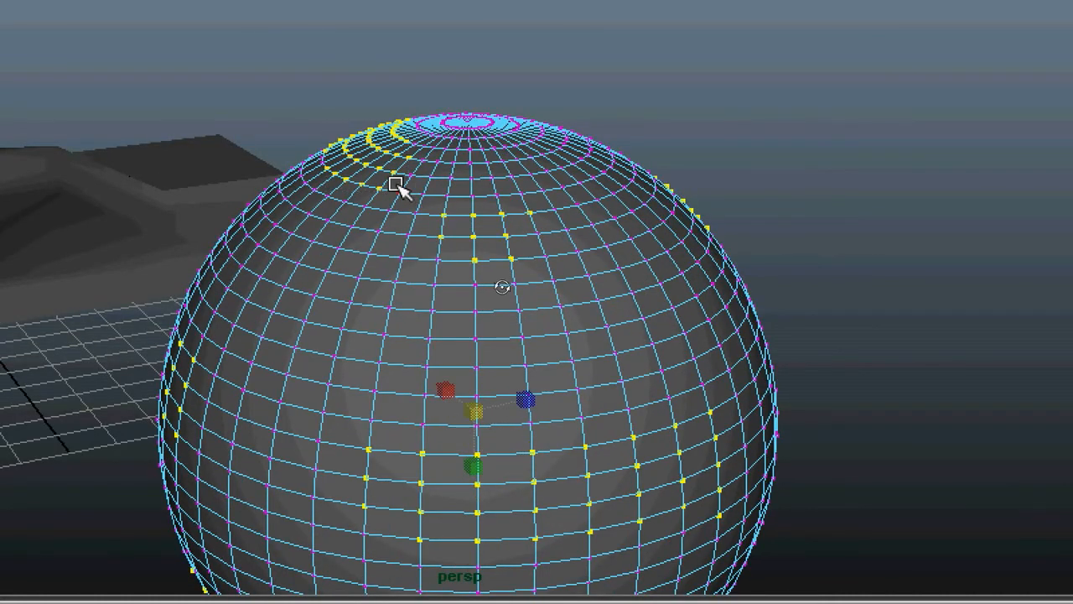
{"action": "left_click_drag", "start_coordinate": [520, 167], "coordinate": [700, 145], "text": "alt"}
{"action": "middle_click_drag", "start_coordinate": [662, 210], "coordinate": [748, 147], "text": "alt"}
{"action": "left_click_drag", "start_coordinate": [747, 147], "coordinate": [563, 429], "text": "alt"}
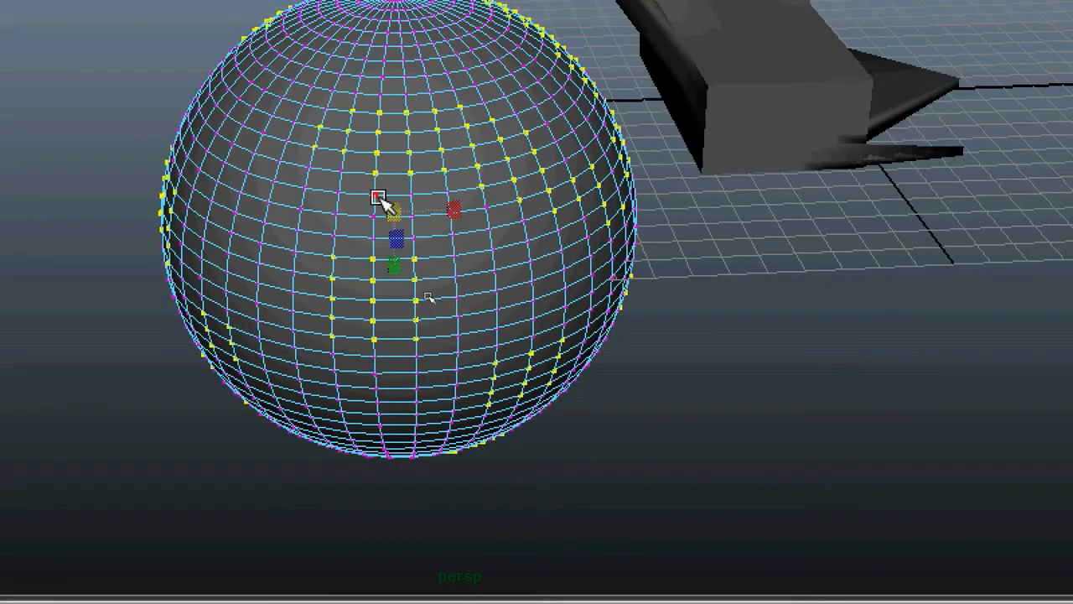
Step: Scale the selected vertex patches outward from the sphere to form long spikes, and deselect them
{"action": "left_click_drag", "start_coordinate": [379, 202], "coordinate": [536, 251]}
{"action": "right_click_drag", "start_coordinate": [704, 227], "coordinate": [335, 244], "text": "alt"}
{"action": "left_click_drag", "start_coordinate": [838, 299], "coordinate": [470, 335], "text": "alt"}
{"action": "left_click", "coordinate": [394, 369]}
{"action": "left_click_drag", "start_coordinate": [604, 285], "coordinate": [155, 288], "text": "alt"}
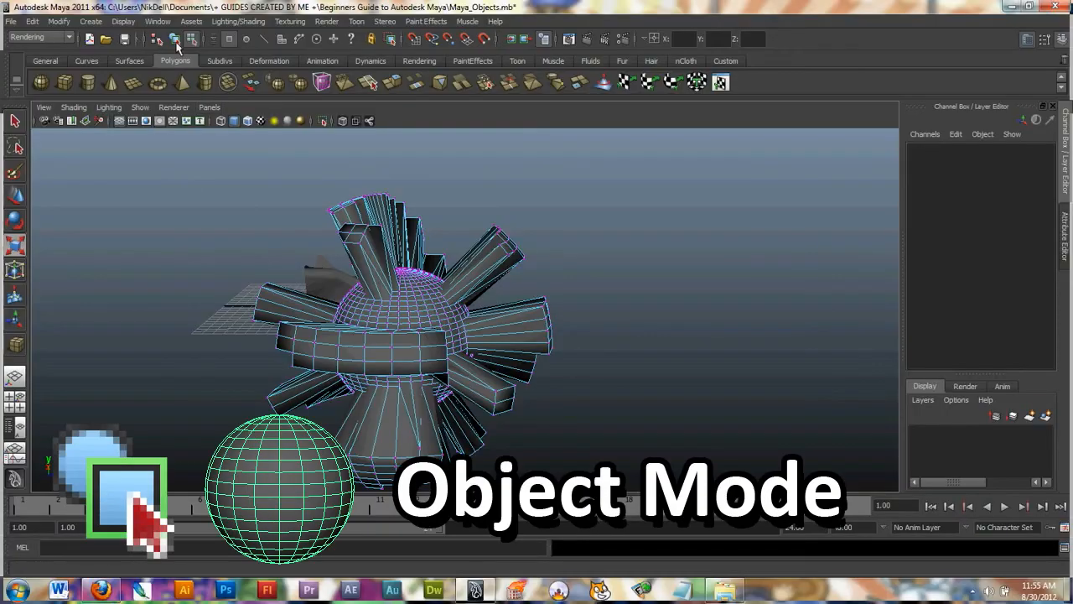
Step: In object mode, scale the whole spiked sphere uniformly to 0.79 and rotate it about 79.7 degrees around Z
{"action": "left_click", "coordinate": [175, 42]}
{"action": "left_click_drag", "start_coordinate": [469, 277], "coordinate": [292, 320], "text": "alt"}
{"action": "key", "text": "w"}
{"action": "key", "text": "r"}
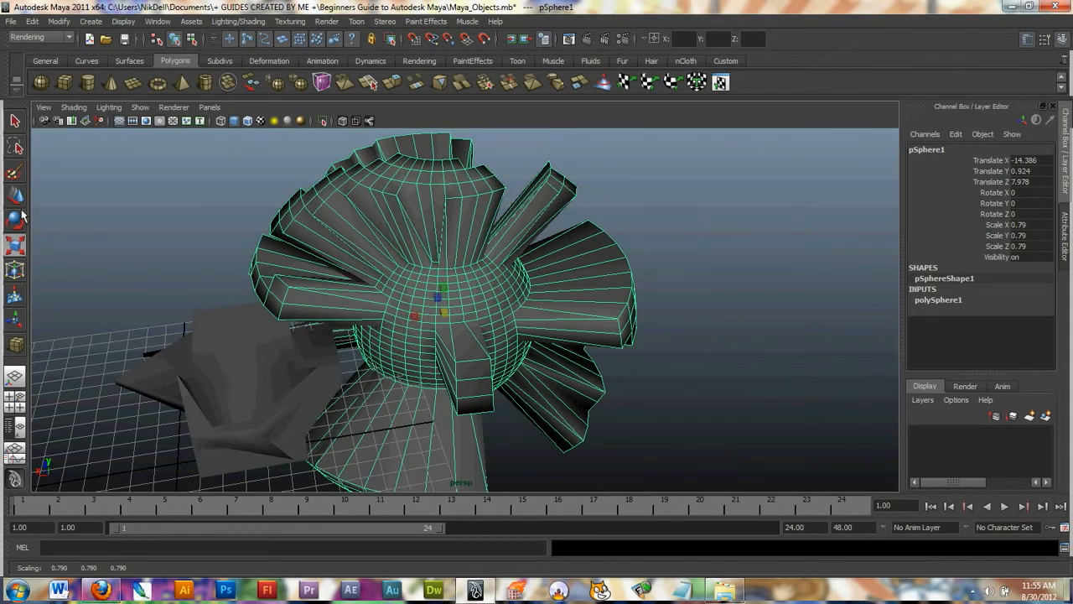
{"action": "key", "text": "e"}
{"action": "left_click_drag", "start_coordinate": [435, 294], "coordinate": [467, 287]}
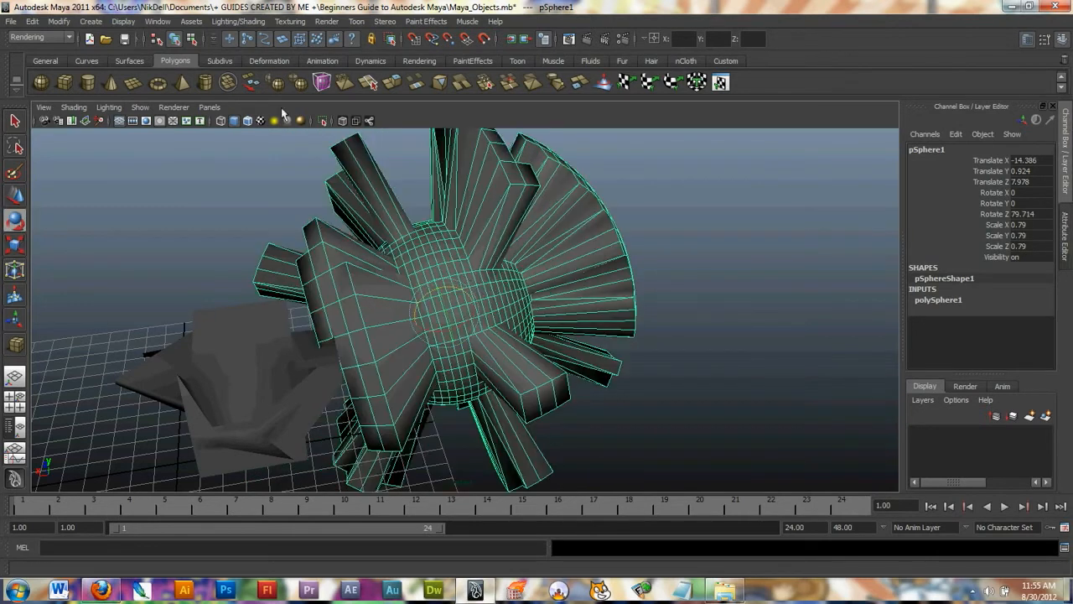
Step: Return to component mode, select small patches of the sphere's vertices and move them upward into new spikes
{"action": "left_click", "coordinate": [189, 40]}
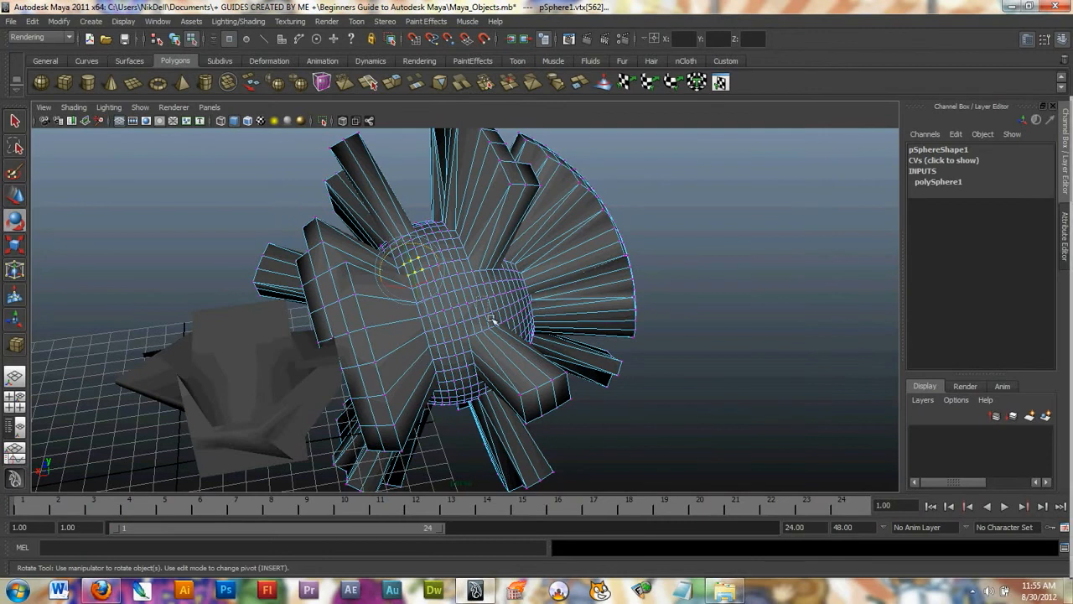
{"action": "key", "text": "w"}
{"action": "left_click_drag", "start_coordinate": [493, 320], "coordinate": [339, 278], "text": "alt"}
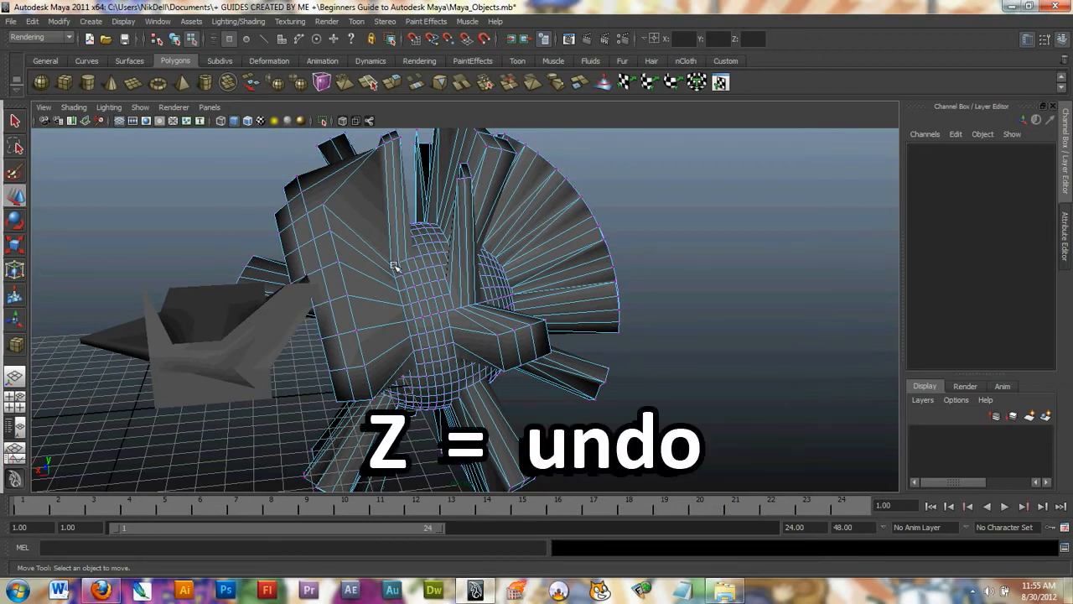
Step: Undo the latest vertex moves and the sphere's object-mode rotation and scaling, back to the selected scaled-out vertices
{"action": "key", "text": "z"}
{"action": "key", "text": "z"}
{"action": "key", "text": "z"}
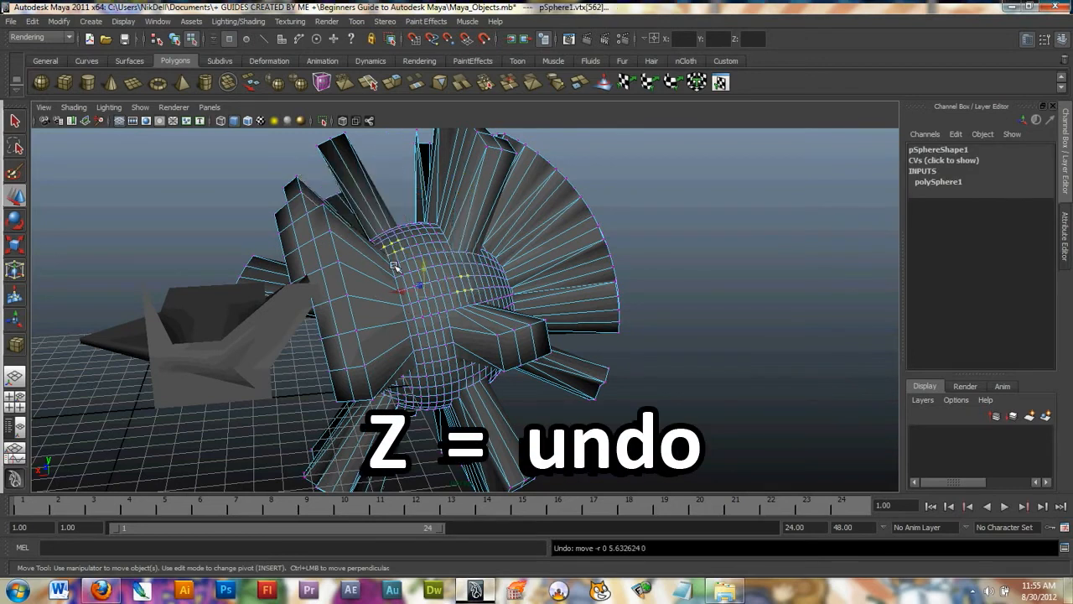
{"action": "key", "text": "z"}
{"action": "key", "text": "z"}
{"action": "key", "text": "z"}
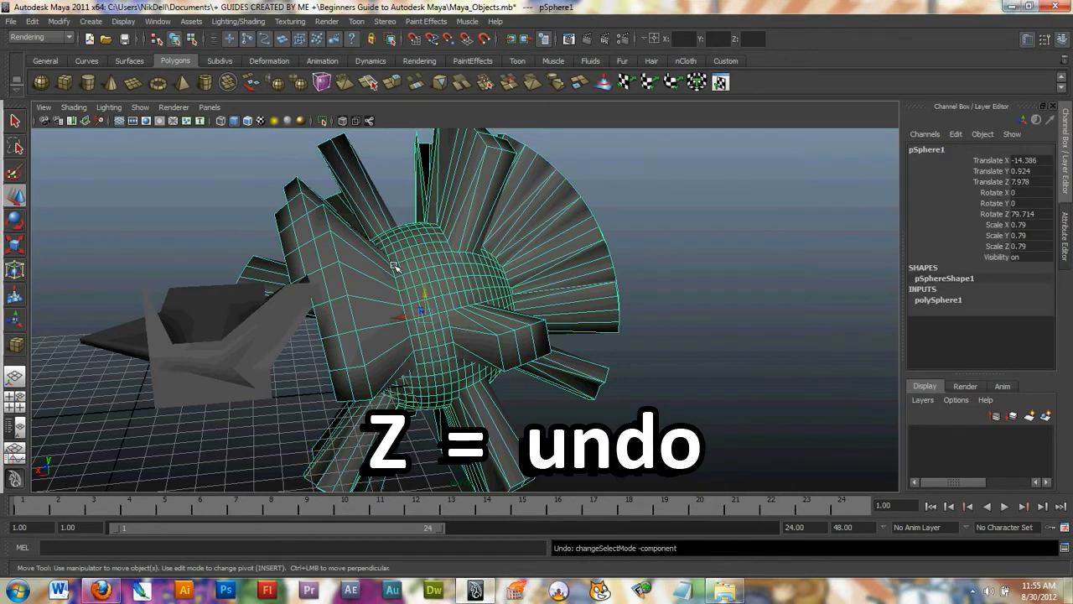
{"action": "key", "text": "z"}
{"action": "key", "text": "z"}
{"action": "key", "text": "z"}
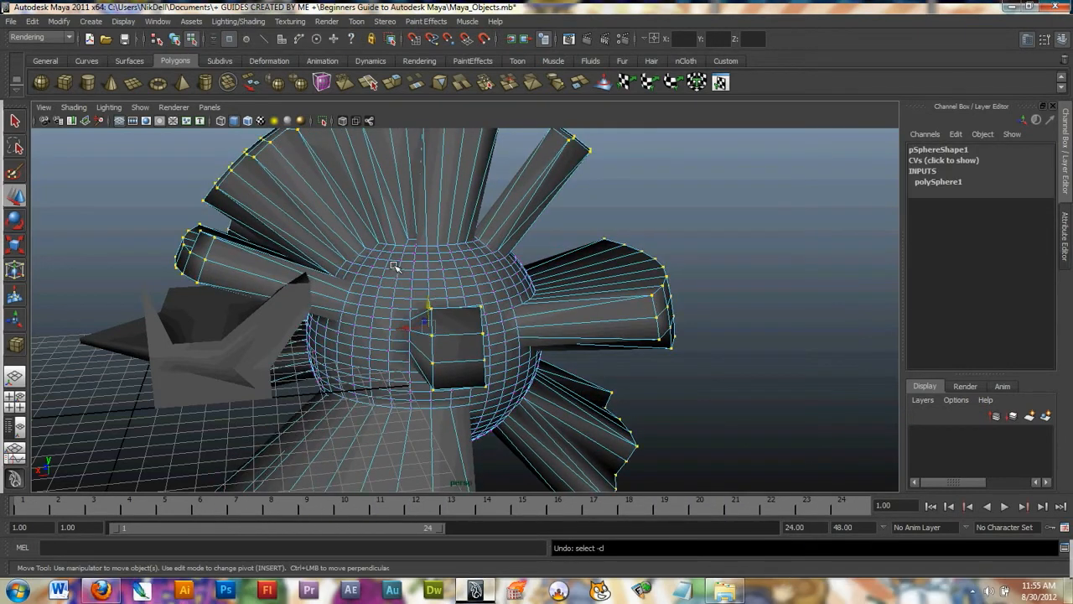
Step: Undo the outward scaling of the sphere's vertices and deselect them
{"action": "key", "text": "z"}
{"action": "key", "text": "z"}
{"action": "left_click_drag", "start_coordinate": [586, 323], "coordinate": [534, 283], "text": "alt"}
{"action": "scroll", "coordinate": [535, 284], "scroll_direction": "up", "scroll_amount": 4}
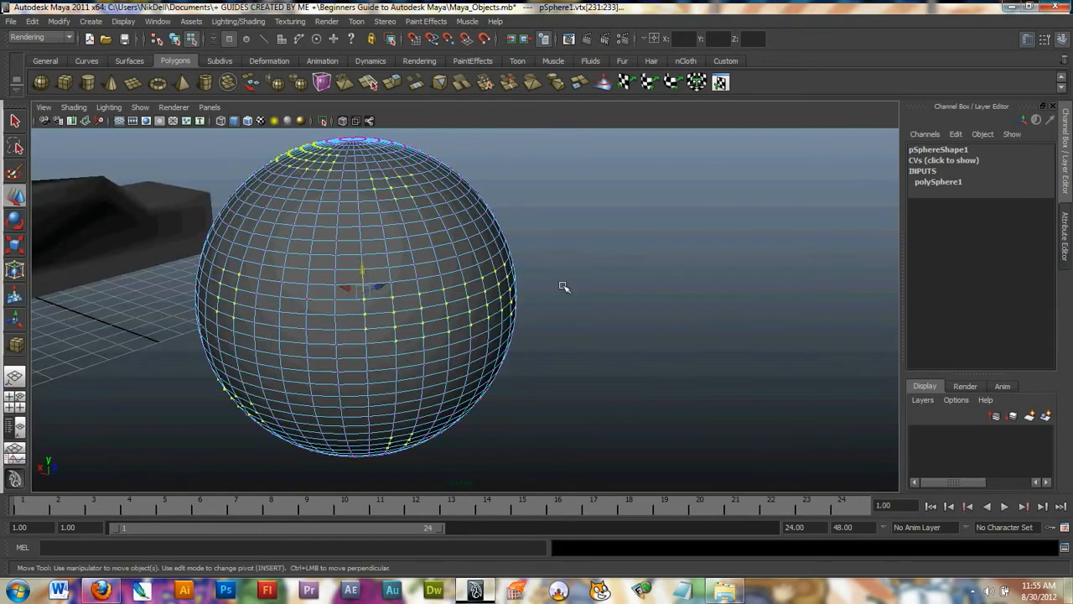
{"action": "left_click", "coordinate": [565, 290]}
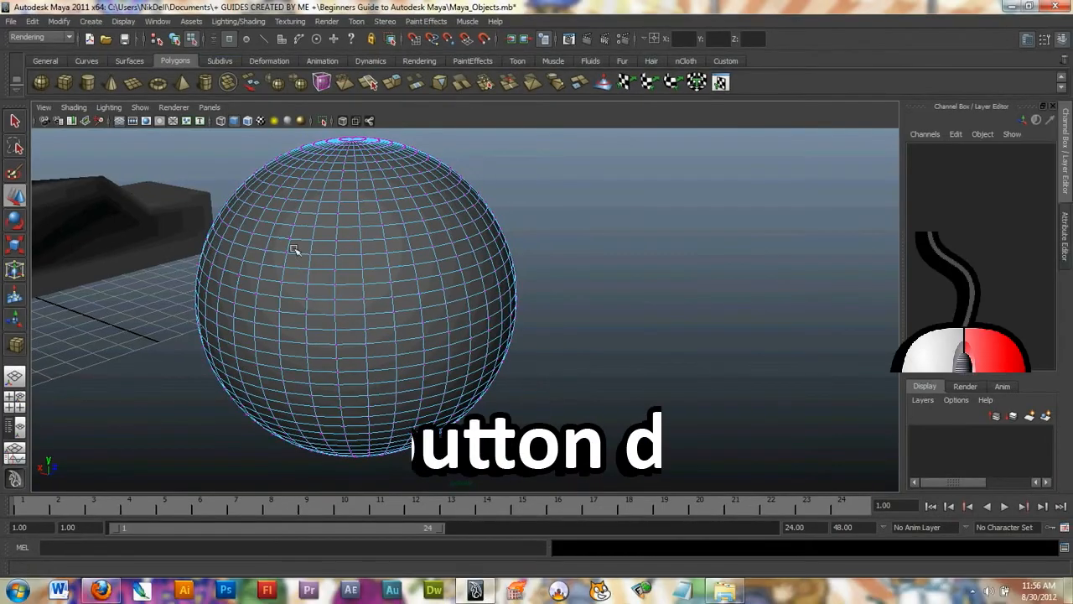
Step: Switch the sphere to face mode and select several single faces plus larger patches on its lower and upper side
{"action": "right_click", "coordinate": [304, 268]}
{"action": "right_click_drag", "start_coordinate": [304, 268], "coordinate": [308, 295]}
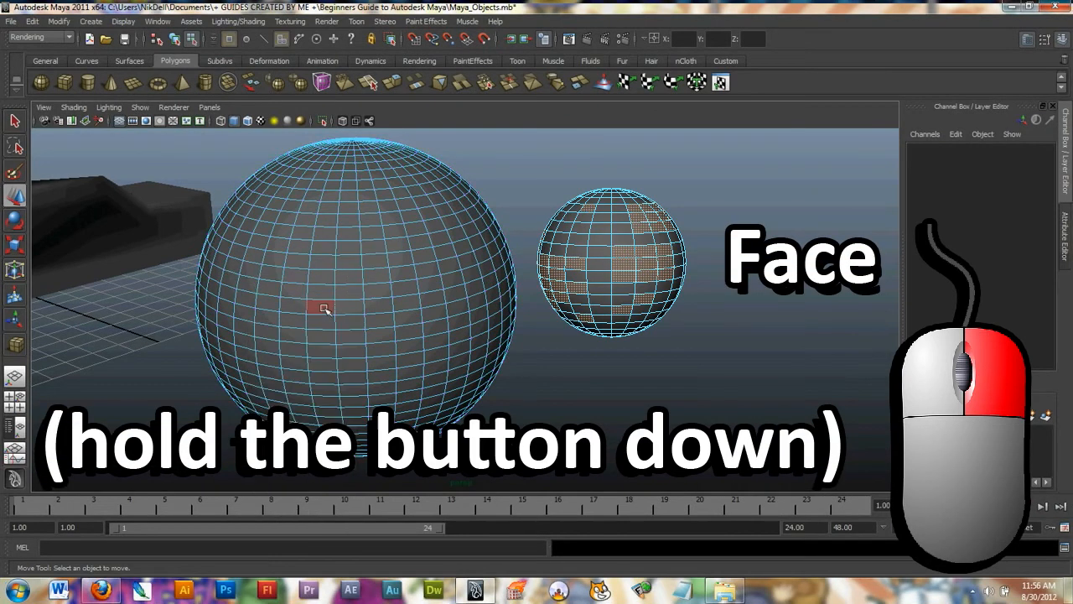
{"action": "left_click", "coordinate": [321, 310]}
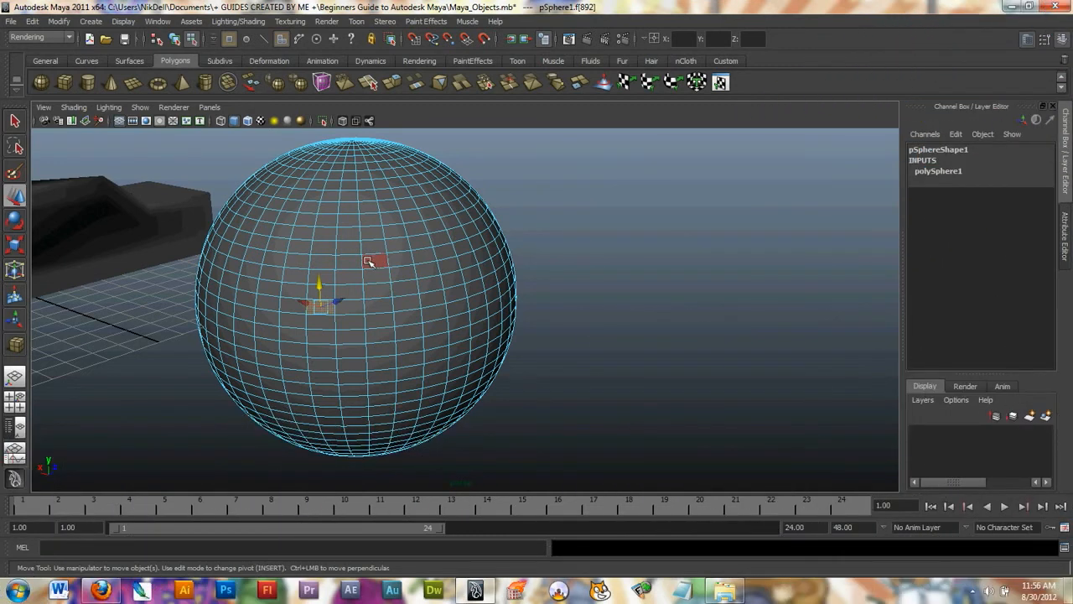
{"action": "left_click", "coordinate": [371, 262], "text": "shift"}
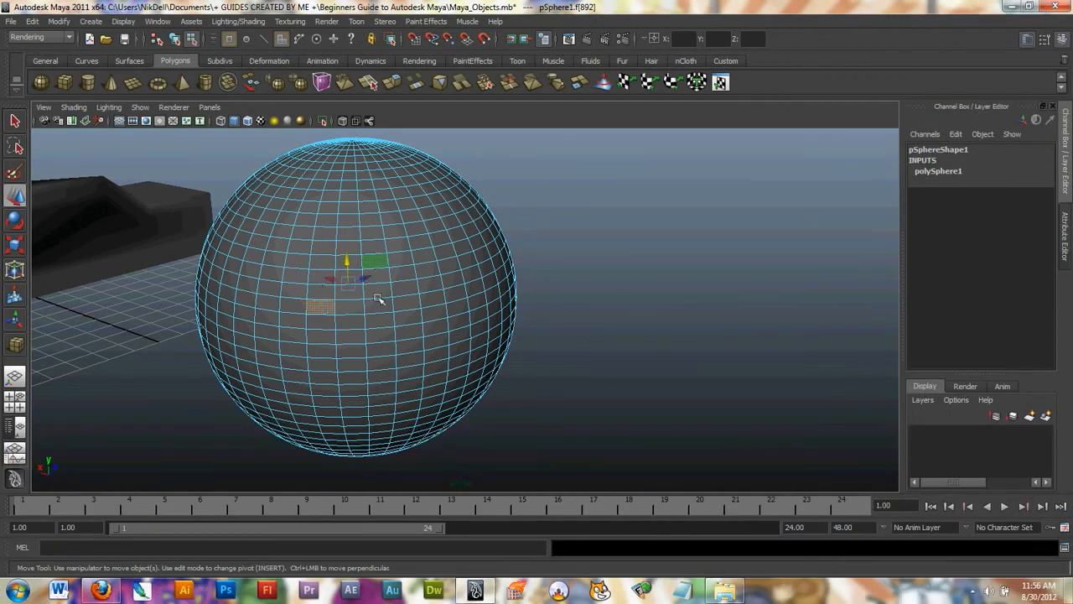
{"action": "left_click", "coordinate": [353, 340], "text": "shift"}
{"action": "left_click_drag", "start_coordinate": [240, 327], "coordinate": [295, 399], "text": "shift"}
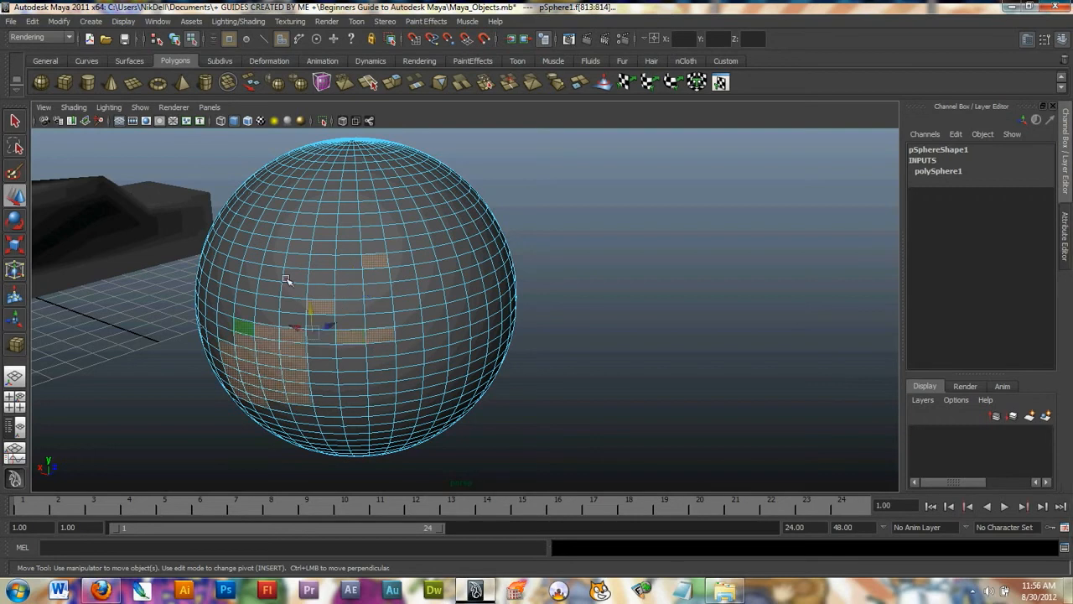
{"action": "left_click_drag", "start_coordinate": [266, 221], "coordinate": [300, 244], "text": "shift"}
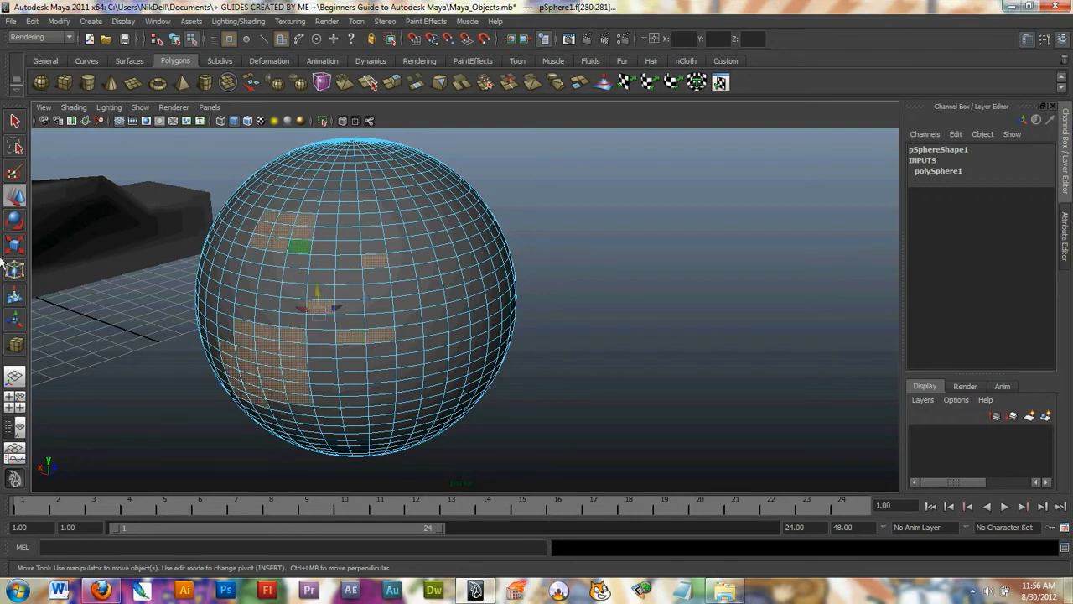
Step: Move the selected faces about -2.99 along Z, undo the move, and show the Attribute Editor
{"action": "left_click_drag", "start_coordinate": [342, 322], "coordinate": [271, 321], "text": "alt"}
{"action": "right_click_drag", "start_coordinate": [270, 321], "coordinate": [470, 364], "text": "alt"}
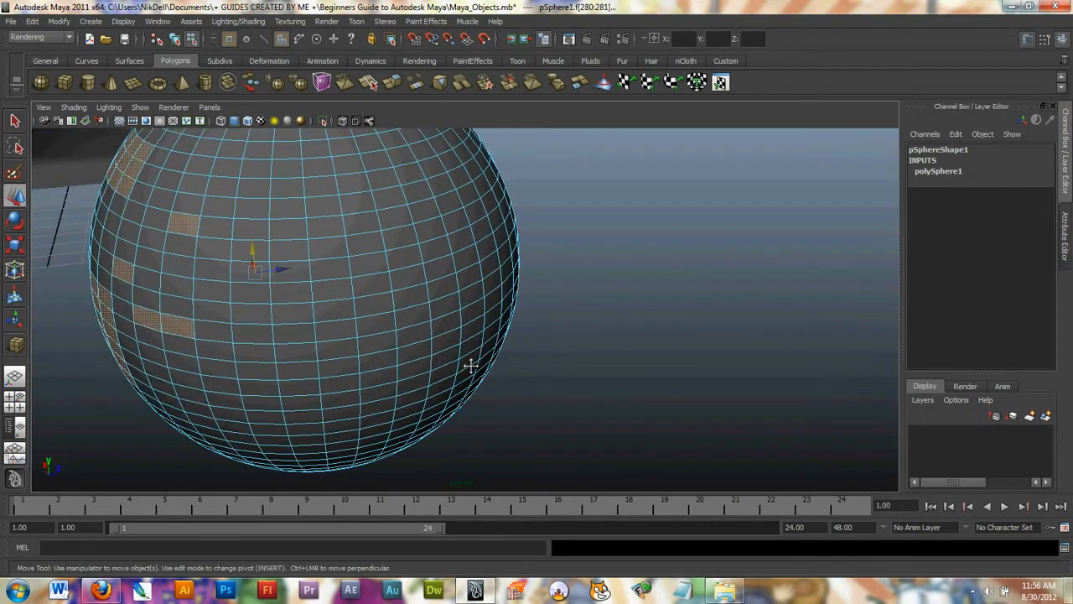
{"action": "middle_click_drag", "start_coordinate": [470, 364], "coordinate": [603, 435], "text": "alt"}
{"action": "middle_click_drag", "start_coordinate": [404, 329], "coordinate": [319, 324]}
{"action": "key", "text": "ctrl+z"}
{"action": "key", "text": "ctrl+a"}
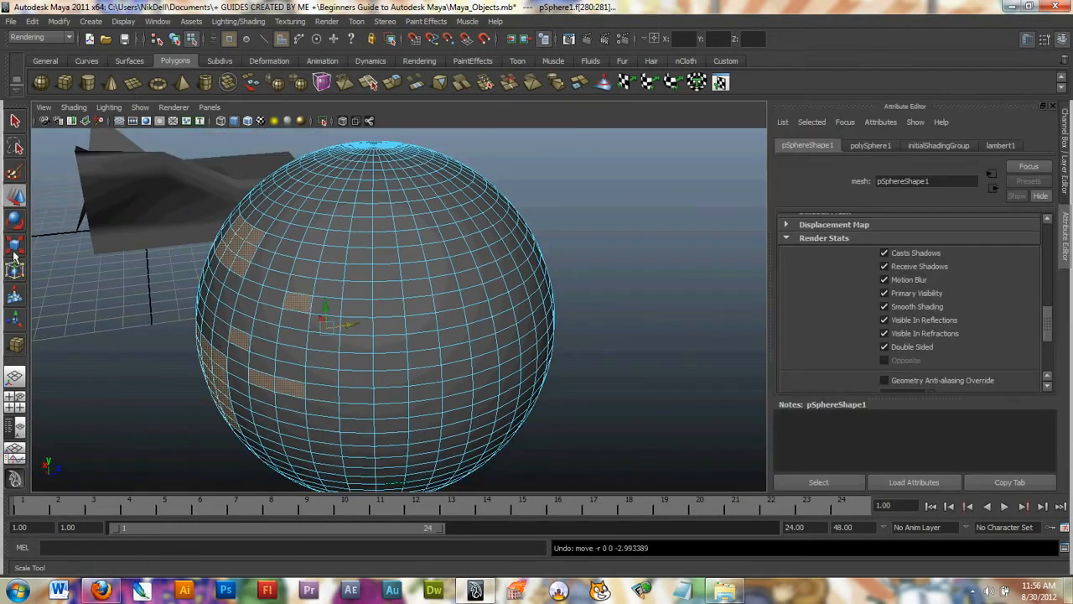
Step: Try scaling the selected faces outward and rotating them, undoing each transform
{"action": "left_click", "coordinate": [16, 249]}
{"action": "left_click_drag", "start_coordinate": [326, 329], "coordinate": [495, 335]}
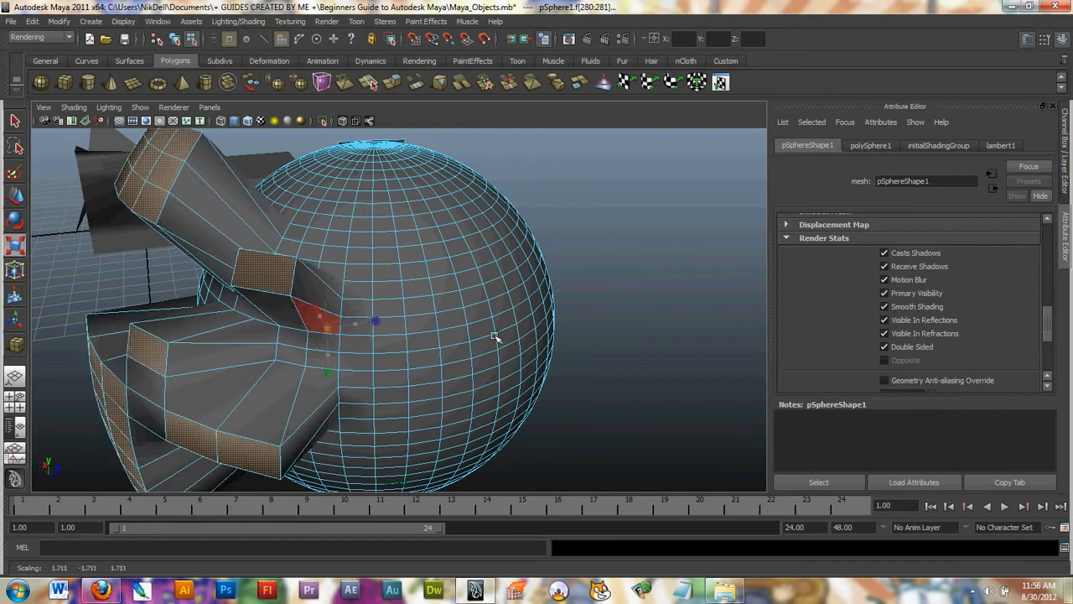
{"action": "key", "text": "ctrl+z"}
{"action": "left_click_drag", "start_coordinate": [335, 307], "coordinate": [442, 301], "text": "alt"}
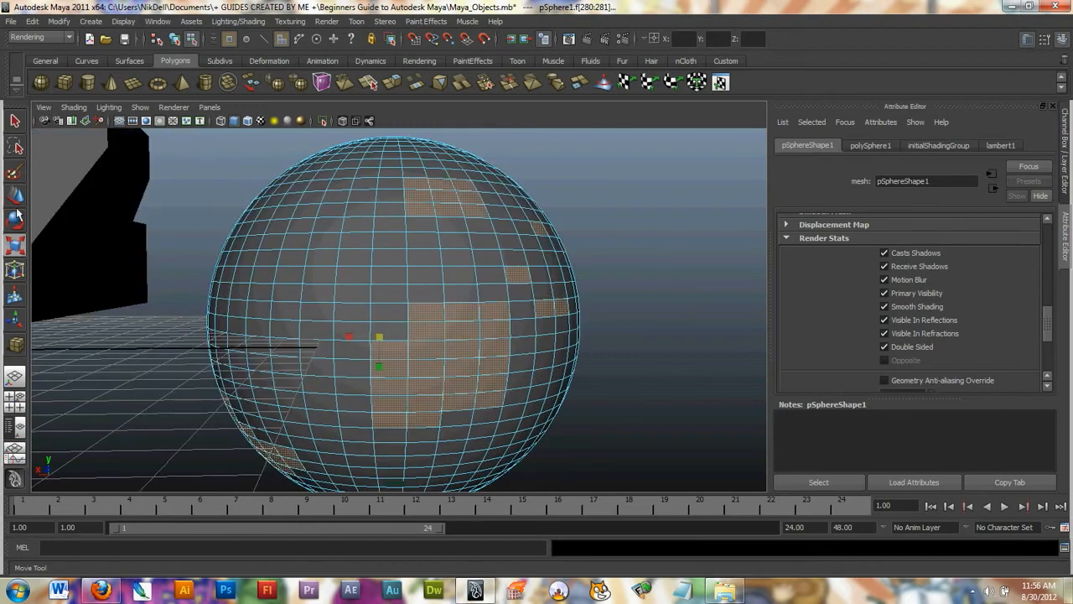
{"action": "key", "text": "e"}
{"action": "left_click_drag", "start_coordinate": [380, 314], "coordinate": [299, 292]}
{"action": "key", "text": "ctrl+z"}
Step: Delete the selected faces from the sphere and view the holes from several sides
{"action": "scroll", "coordinate": [403, 293], "scroll_direction": "up", "scroll_amount": 3}
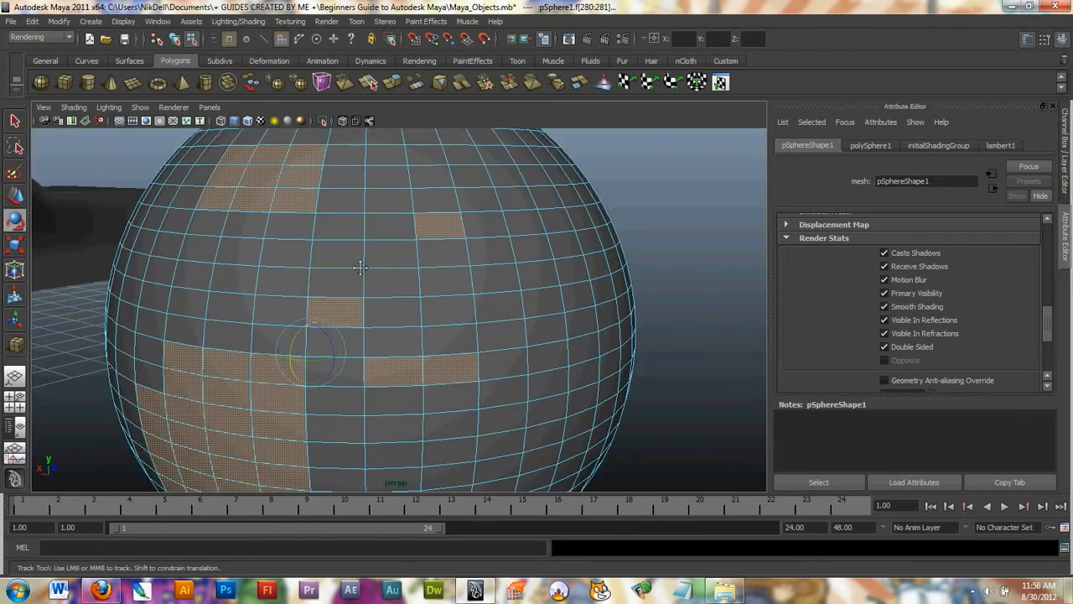
{"action": "middle_click_drag", "start_coordinate": [321, 266], "coordinate": [416, 283], "text": "alt"}
{"action": "mouse_move", "coordinate": [416, 283]}
{"action": "left_mouse_down", "text": "alt"}
{"action": "mouse_move", "coordinate": [387, 287]}
{"action": "mouse_move", "coordinate": [416, 290]}
{"action": "left_mouse_up", "text": "alt"}
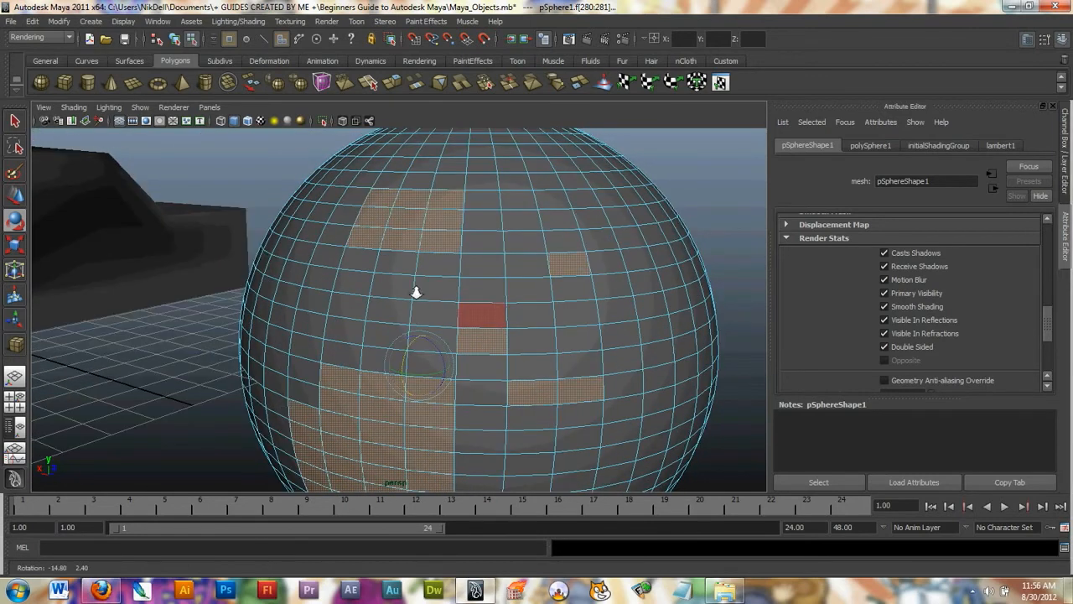
{"action": "right_click_drag", "start_coordinate": [417, 290], "coordinate": [357, 297], "text": "alt"}
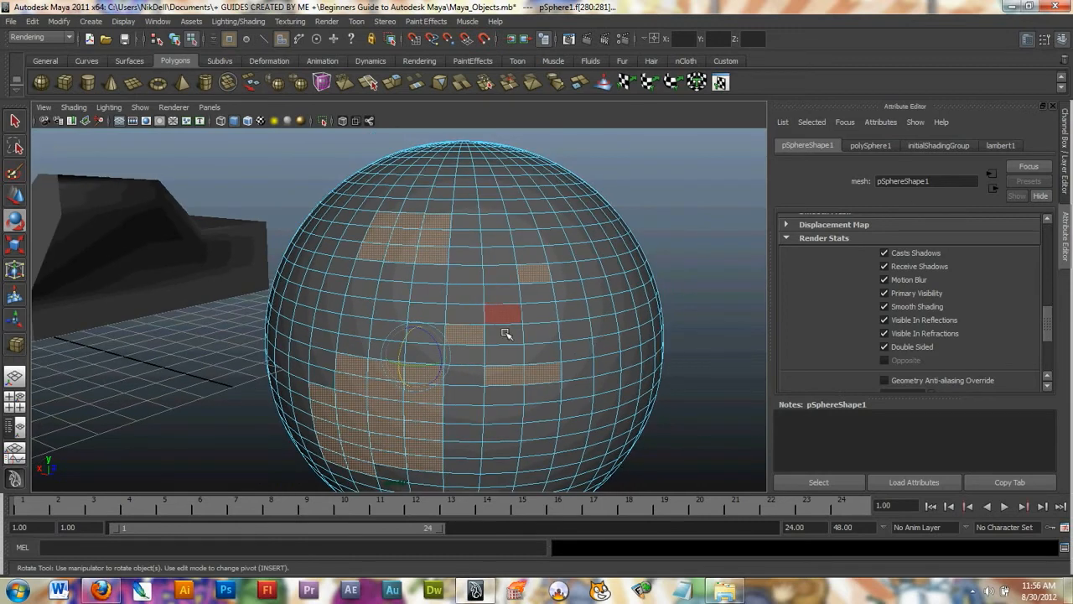
{"action": "key", "text": "Delete"}
{"action": "left_click_drag", "start_coordinate": [508, 331], "coordinate": [328, 303], "text": "alt"}
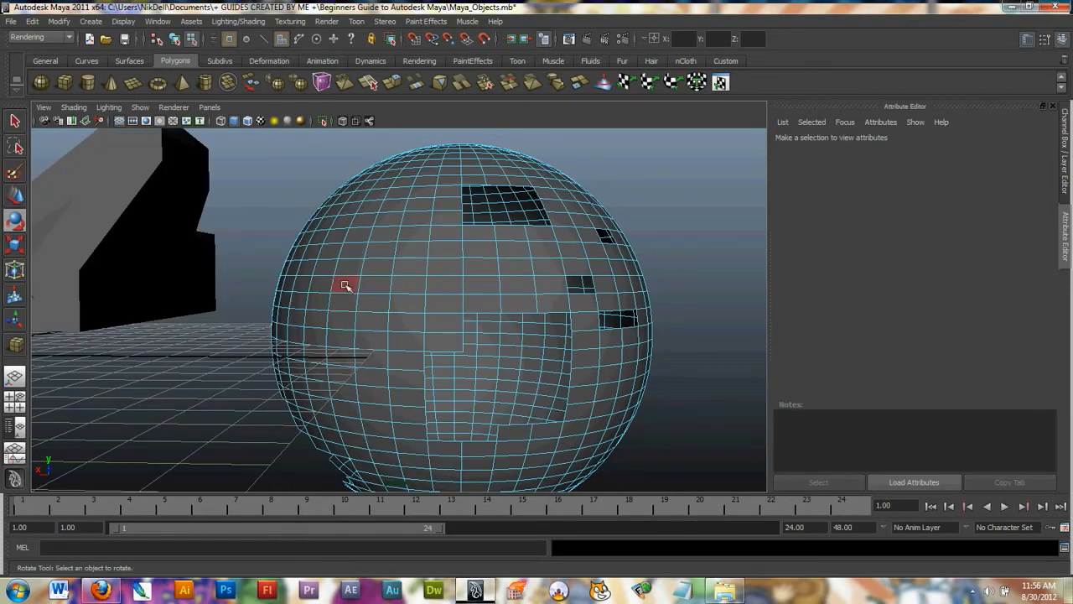
{"action": "left_click_drag", "start_coordinate": [500, 304], "coordinate": [454, 297], "text": "alt"}
{"action": "right_click_drag", "start_coordinate": [454, 296], "coordinate": [411, 292], "text": "alt"}
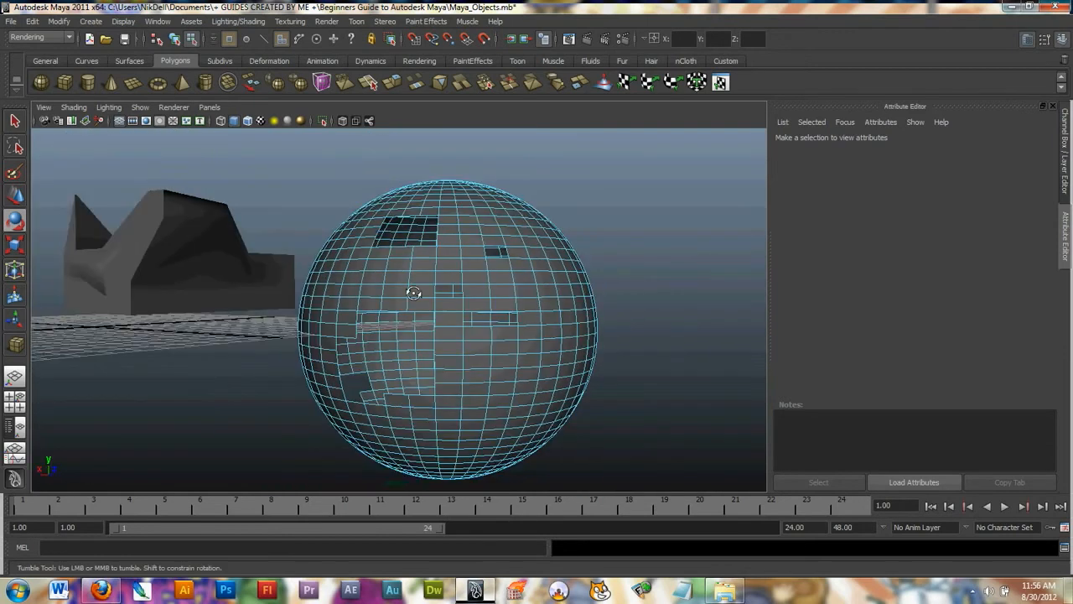
Step: Select several more patches of faces around the existing holes on the sphere's side and delete them
{"action": "left_click_drag", "start_coordinate": [411, 293], "coordinate": [484, 355], "text": "alt"}
{"action": "left_click_drag", "start_coordinate": [570, 358], "coordinate": [597, 358], "text": "shift"}
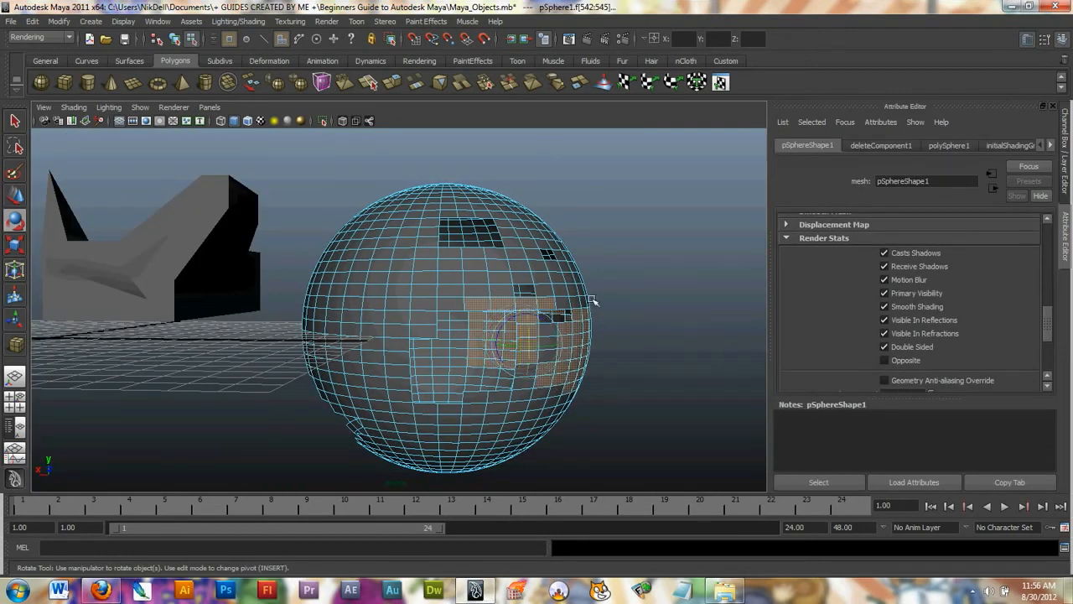
{"action": "left_click_drag", "start_coordinate": [593, 300], "coordinate": [576, 298], "text": "shift"}
{"action": "left_click_drag", "start_coordinate": [590, 257], "coordinate": [538, 290], "text": "shift"}
{"action": "left_click_drag", "start_coordinate": [563, 395], "coordinate": [511, 427], "text": "shift"}
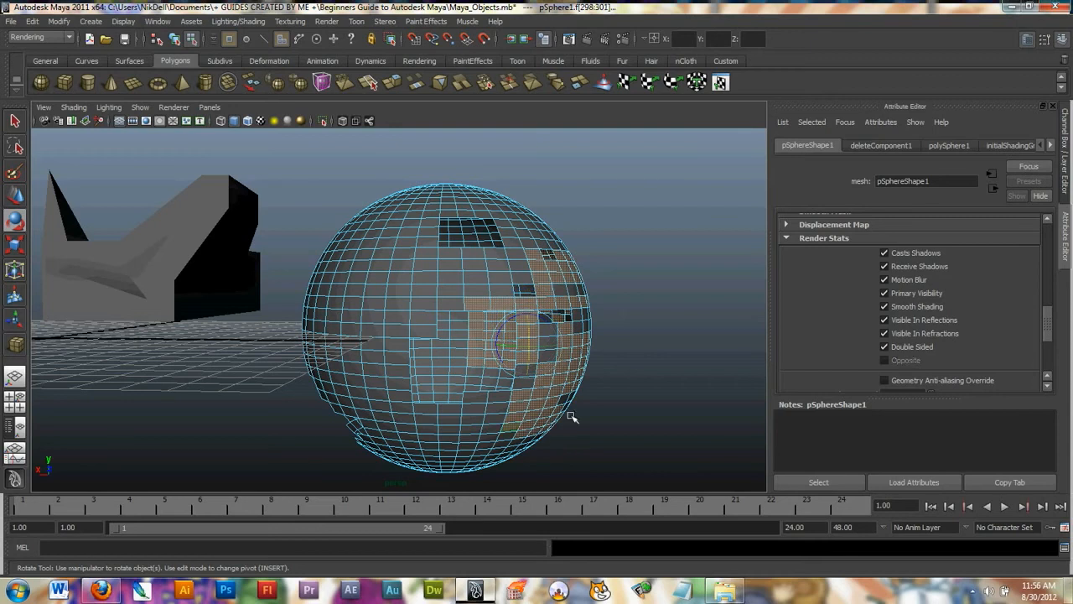
{"action": "left_click_drag", "start_coordinate": [572, 412], "coordinate": [529, 431], "text": "shift"}
{"action": "left_click_drag", "start_coordinate": [541, 265], "coordinate": [478, 290], "text": "shift"}
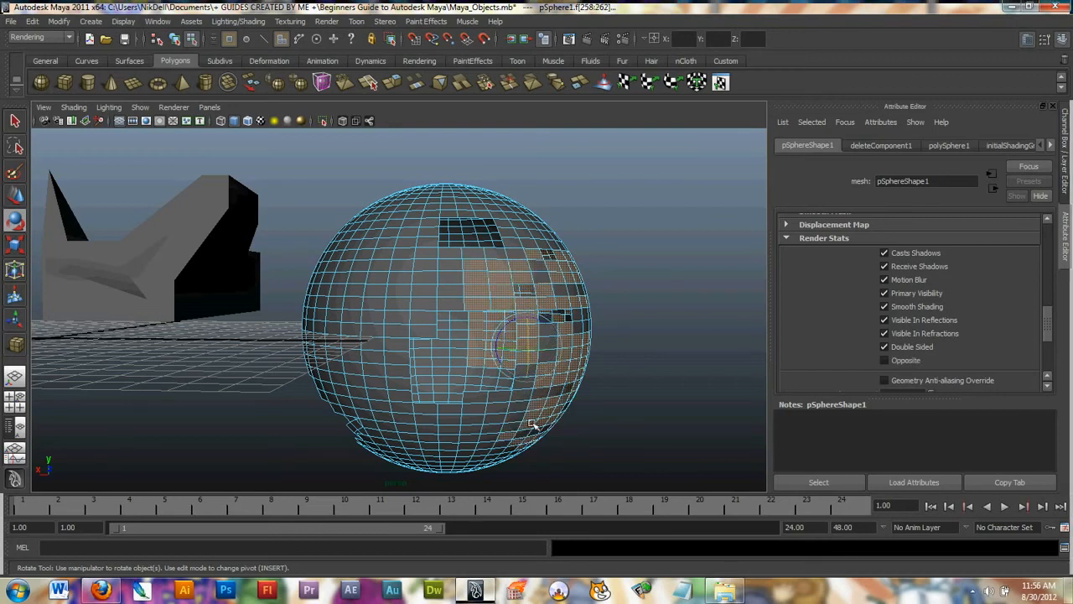
{"action": "key", "text": "Delete"}
Step: Return to object mode and inspect the sphere's cut-out shell from different angles
{"action": "left_click_drag", "start_coordinate": [572, 319], "coordinate": [369, 308], "text": "alt"}
{"action": "left_click", "coordinate": [174, 39]}
{"action": "left_click_drag", "start_coordinate": [260, 205], "coordinate": [396, 225], "text": "alt"}
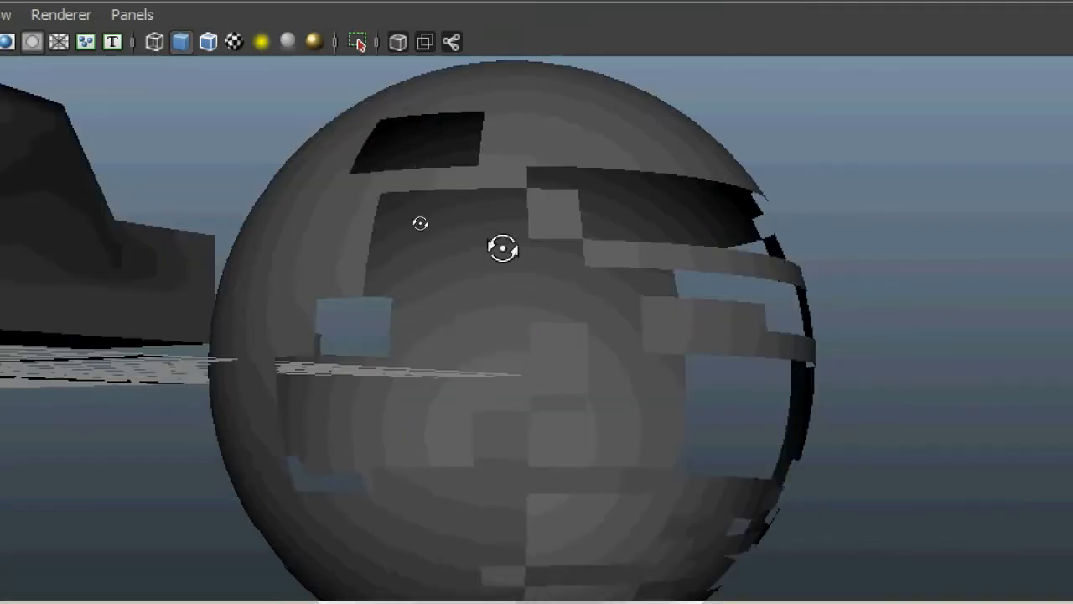
{"action": "left_click_drag", "start_coordinate": [503, 248], "coordinate": [522, 280], "text": "alt"}
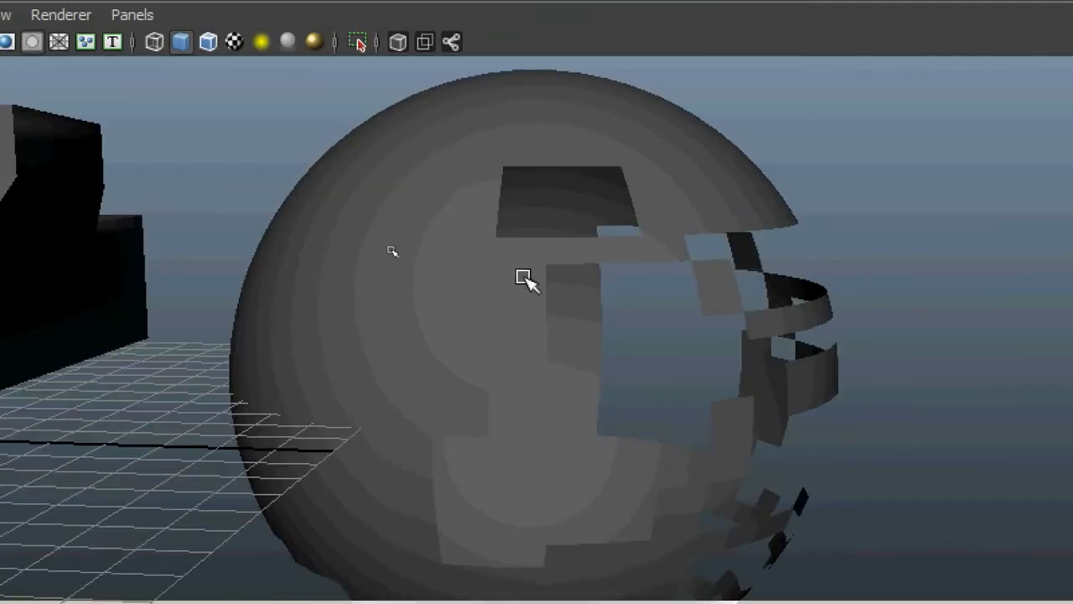
Step: Switch the sphere through vertex mode to edge mode, select neighbouring edges, and undo the last edge selection
{"action": "right_click", "coordinate": [391, 282]}
{"action": "right_click_drag", "start_coordinate": [392, 281], "coordinate": [281, 285]}
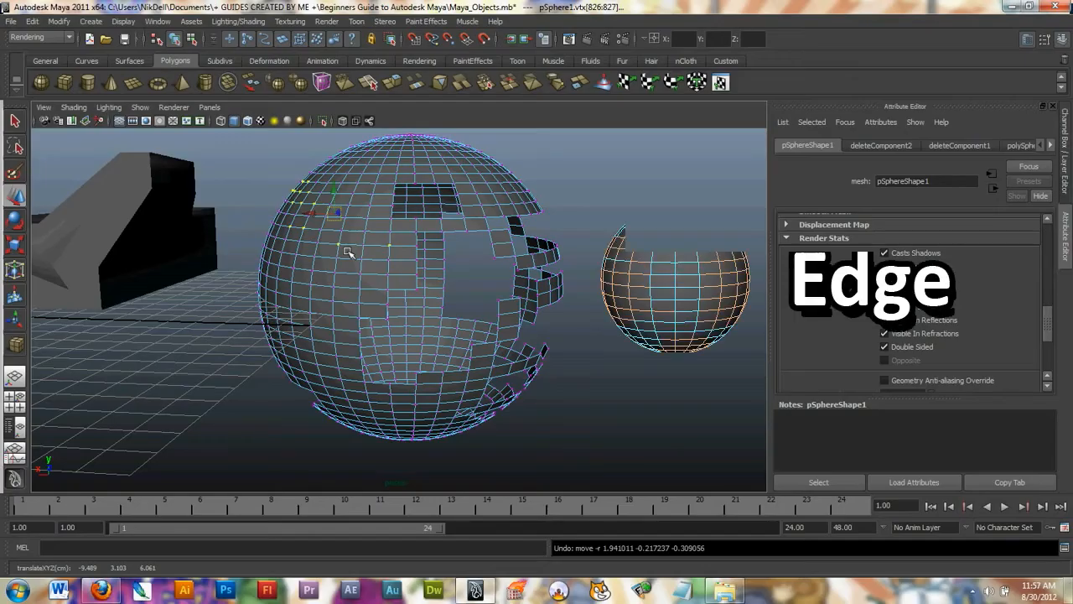
{"action": "right_click_drag", "start_coordinate": [342, 250], "coordinate": [317, 249]}
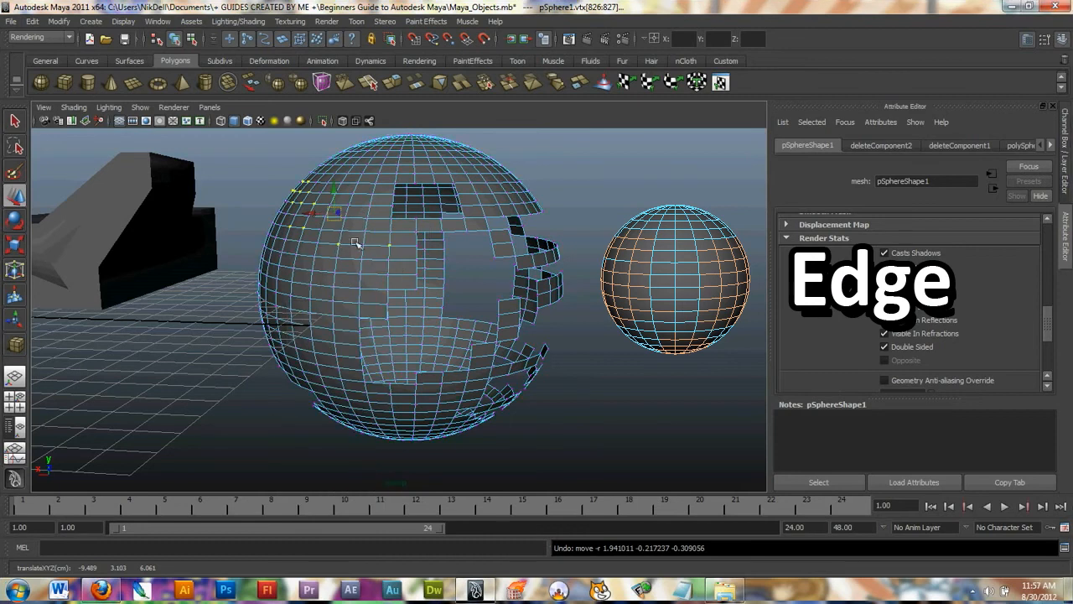
{"action": "left_click", "coordinate": [363, 239]}
{"action": "right_click_drag", "start_coordinate": [345, 261], "coordinate": [412, 273], "text": "alt"}
{"action": "middle_click_drag", "start_coordinate": [344, 231], "coordinate": [371, 307], "text": "alt"}
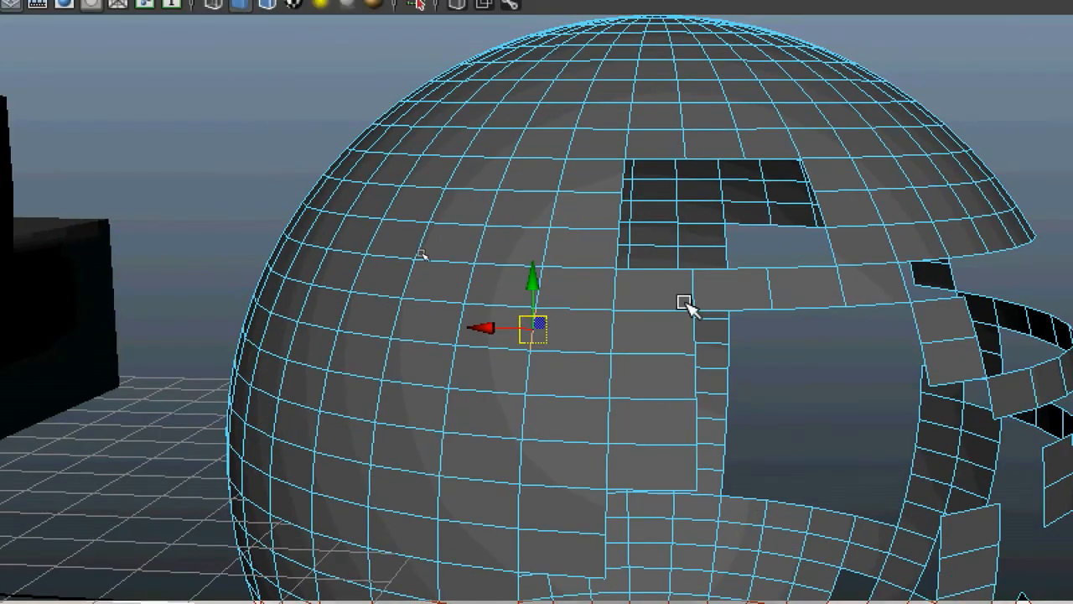
{"action": "left_click", "coordinate": [556, 246]}
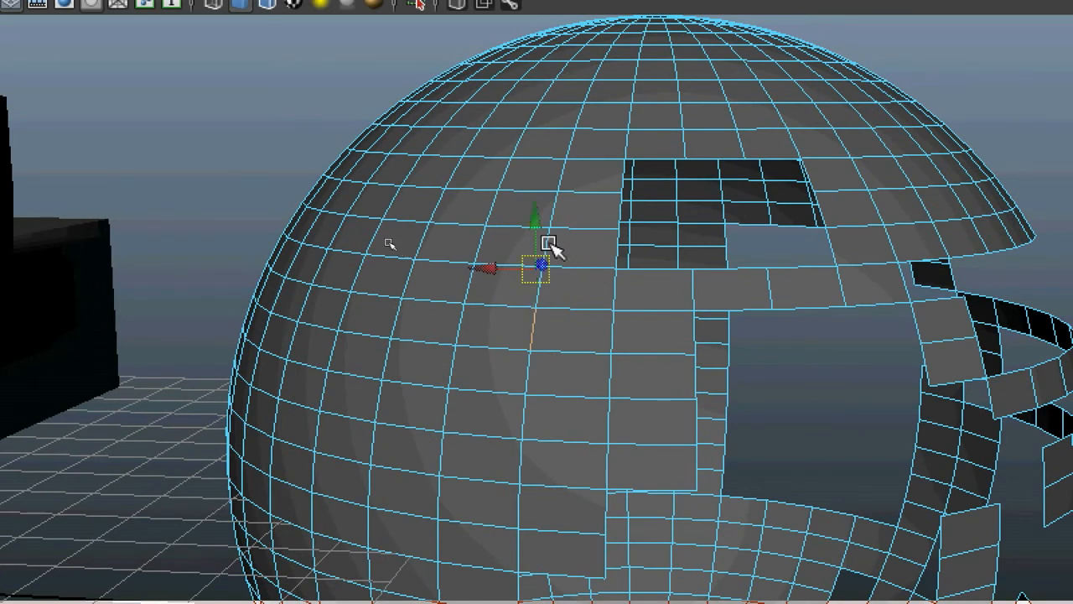
{"action": "left_click", "coordinate": [441, 255], "text": "shift"}
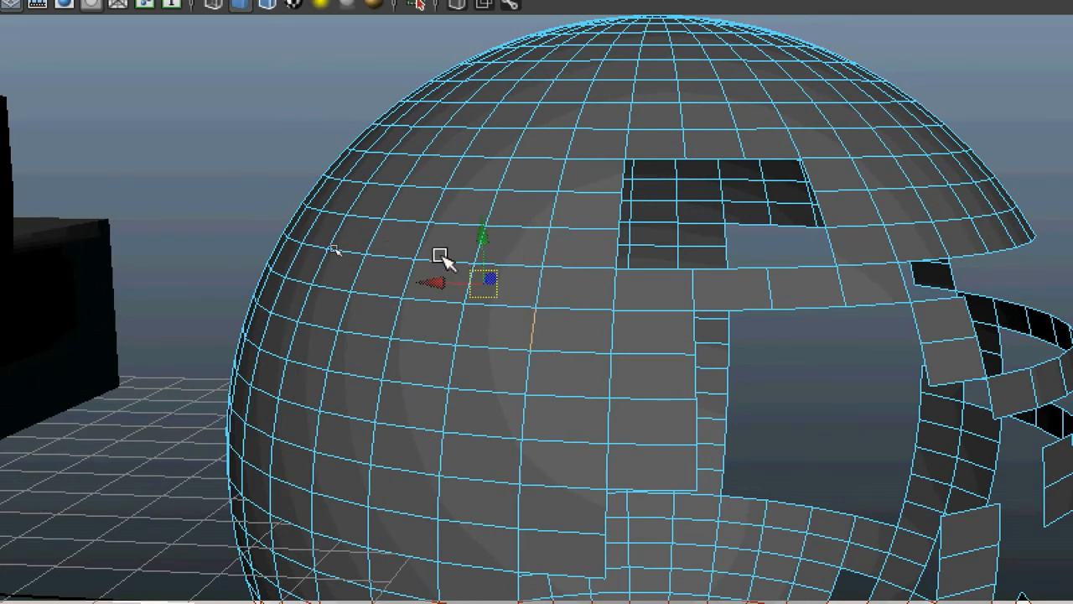
{"action": "key", "text": "ctrl+z"}
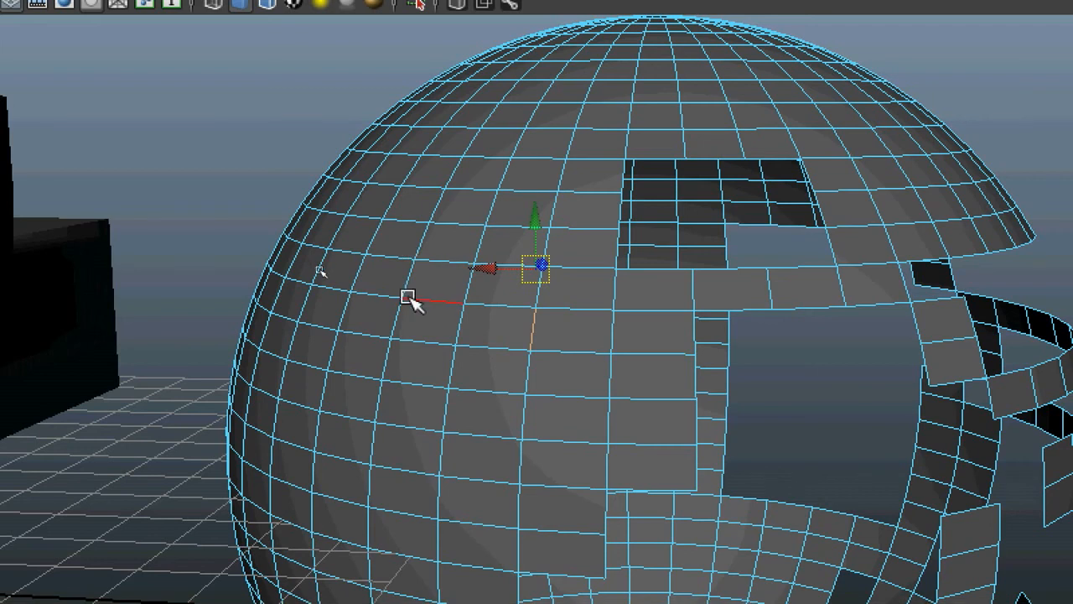
Step: Add a large region of edges on the sphere's intact side to the selection and delete them
{"action": "left_click_drag", "start_coordinate": [170, 162], "coordinate": [420, 379], "text": "shift"}
{"action": "left_click_drag", "start_coordinate": [340, 333], "coordinate": [764, 341], "text": "alt"}
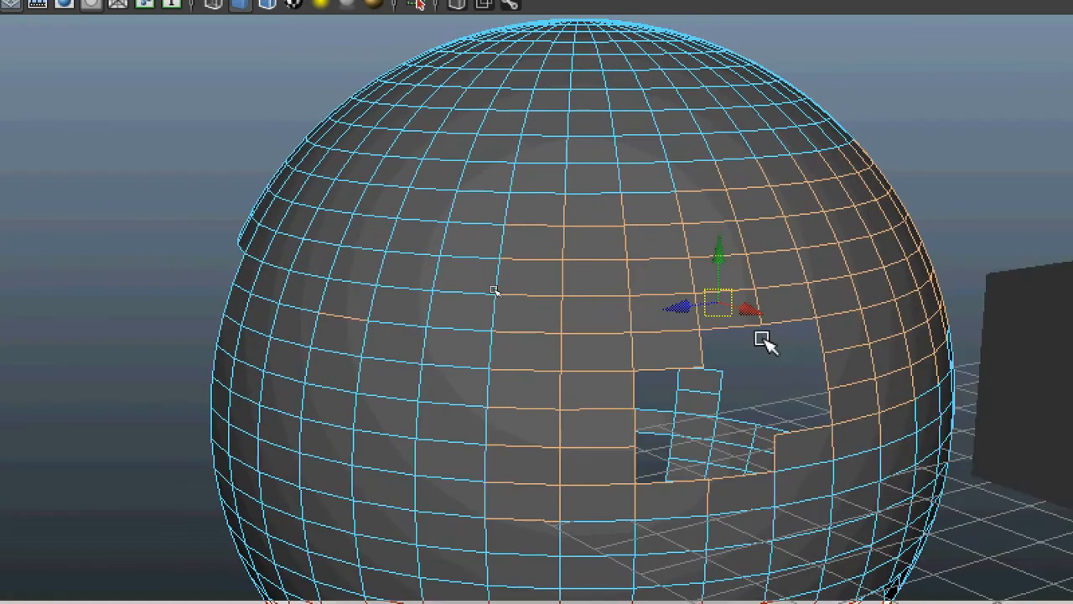
{"action": "key", "text": "Delete"}
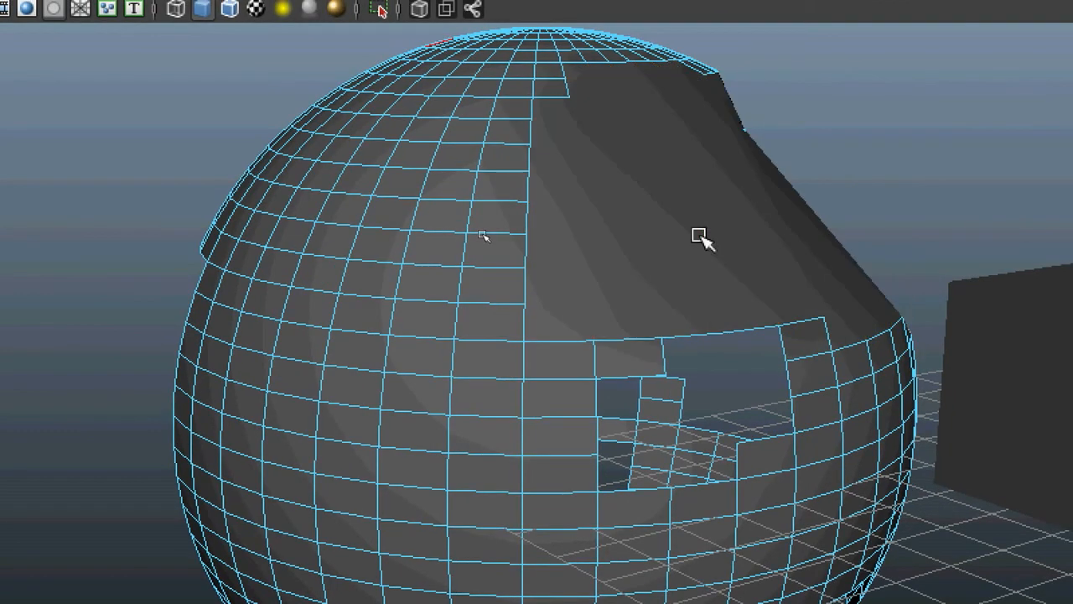
Step: Select another large block of edges on the sphere from a different side and delete them
{"action": "left_click_drag", "start_coordinate": [752, 209], "coordinate": [299, 215], "text": "alt"}
{"action": "left_click_drag", "start_coordinate": [227, 250], "coordinate": [521, 436]}
{"action": "key", "text": "Delete"}
{"action": "left_click_drag", "start_coordinate": [491, 388], "coordinate": [627, 232], "text": "alt"}
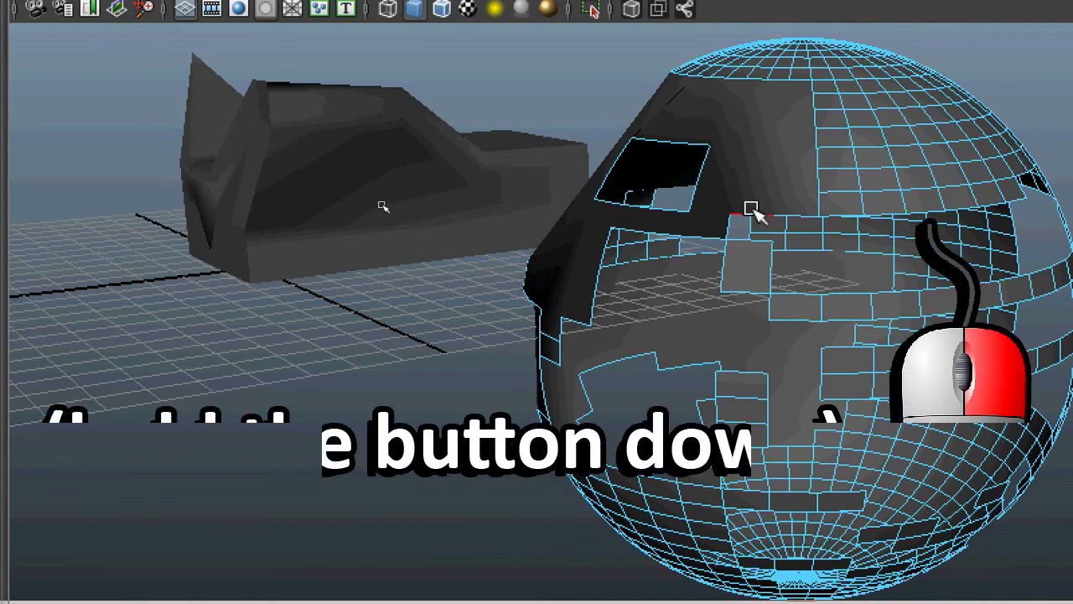
{"action": "right_click", "coordinate": [709, 177]}
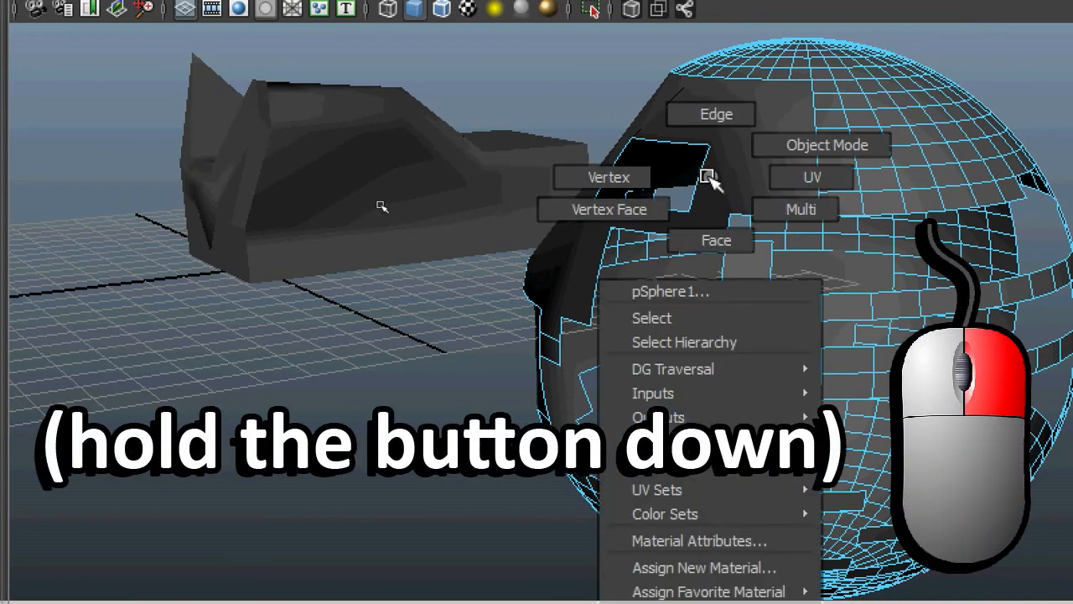
{"action": "mouse_move", "coordinate": [708, 178]}
{"action": "right_mouse_down"}
{"action": "mouse_move", "coordinate": [712, 216]}
{"action": "mouse_move", "coordinate": [611, 175]}
{"action": "mouse_move", "coordinate": [713, 112]}
{"action": "mouse_move", "coordinate": [702, 184]}
{"action": "right_mouse_up"}
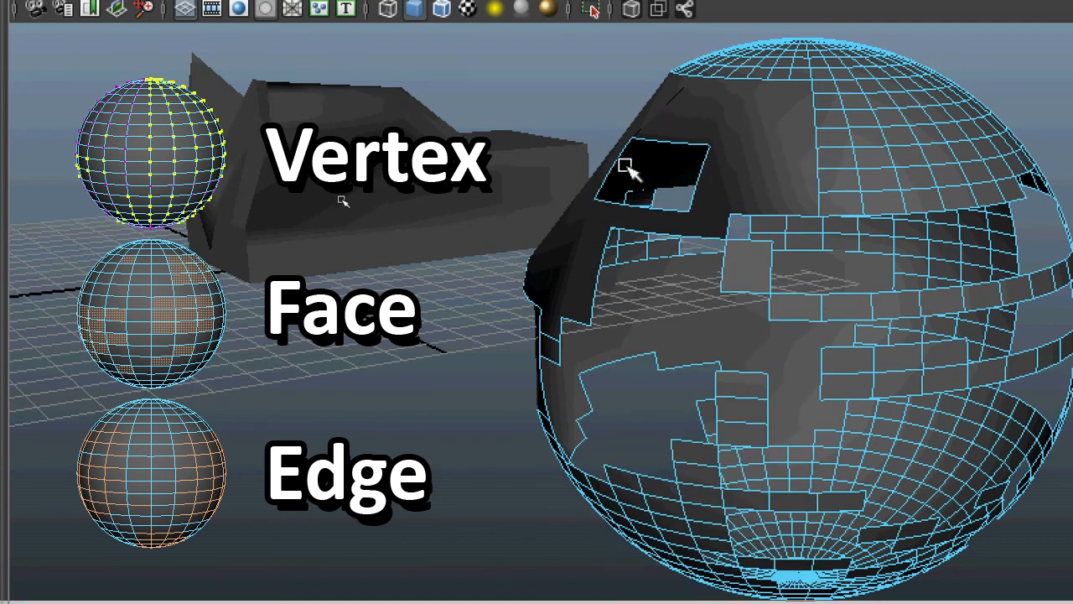
Step: Select a single edge near the sphere's upper opening and show its mesh in the Attribute Editor
{"action": "key", "text": "f"}
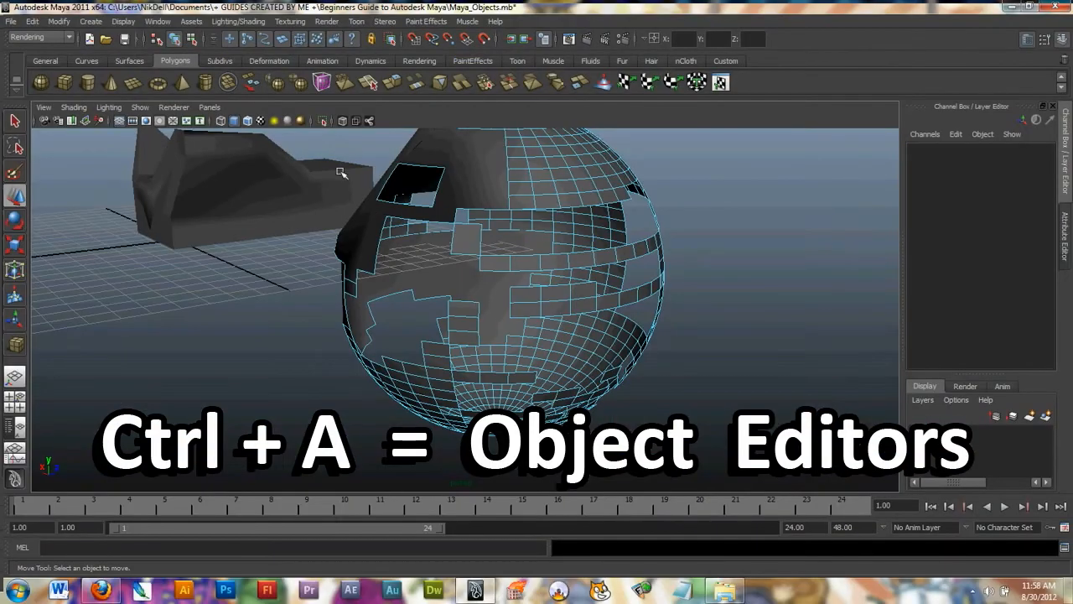
{"action": "left_click", "coordinate": [370, 188]}
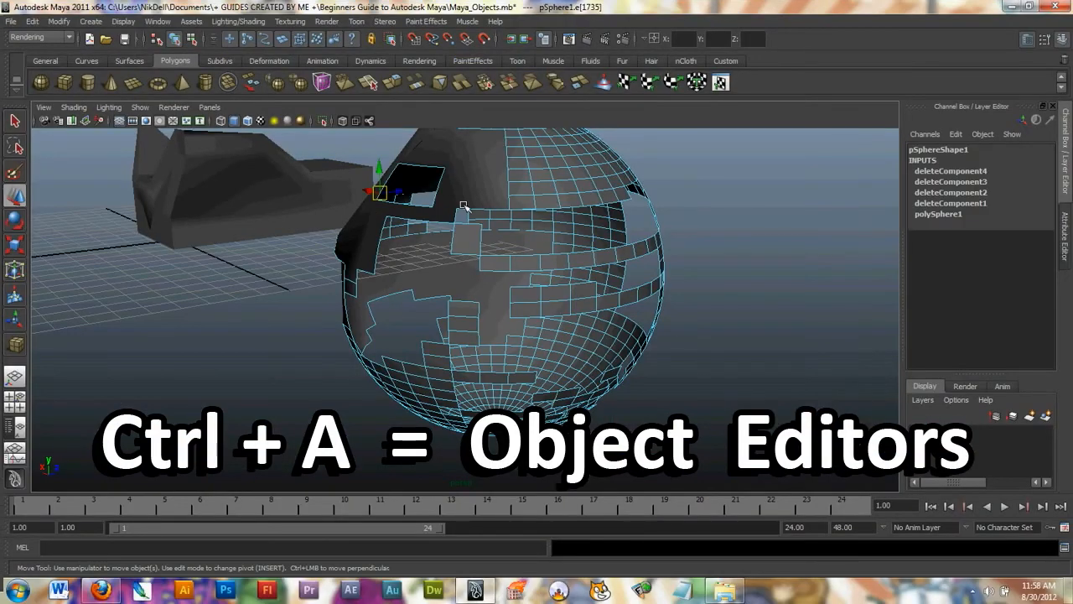
{"action": "key", "text": "ctrl+a"}
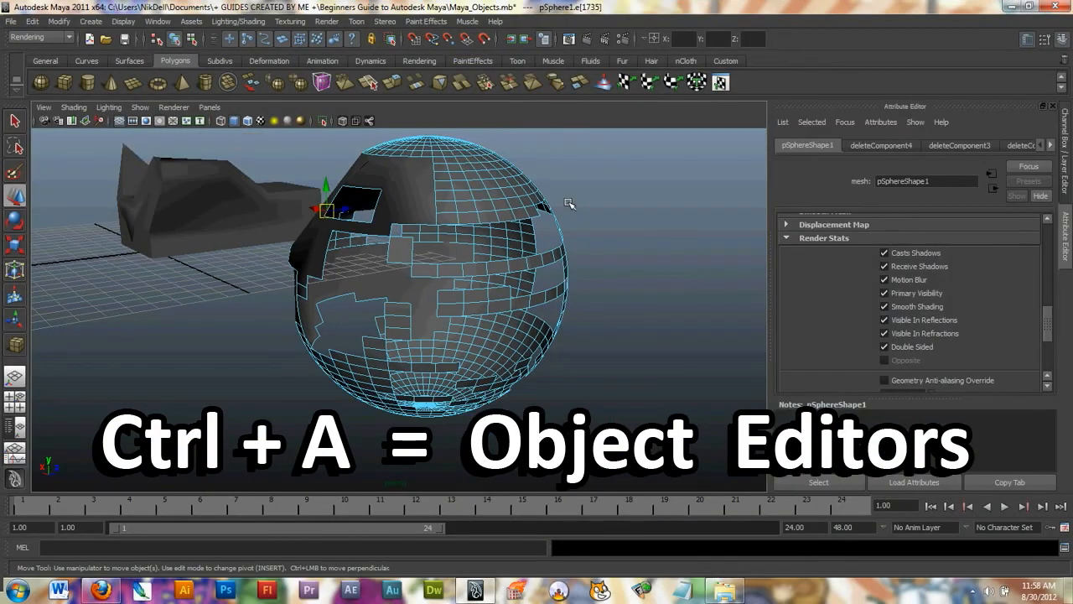
Step: Toggle the sphere's editors repeatedly between the Attribute Editor and the Channel Box, ending on the Channel Box
{"action": "key", "text": "ctrl+a"}
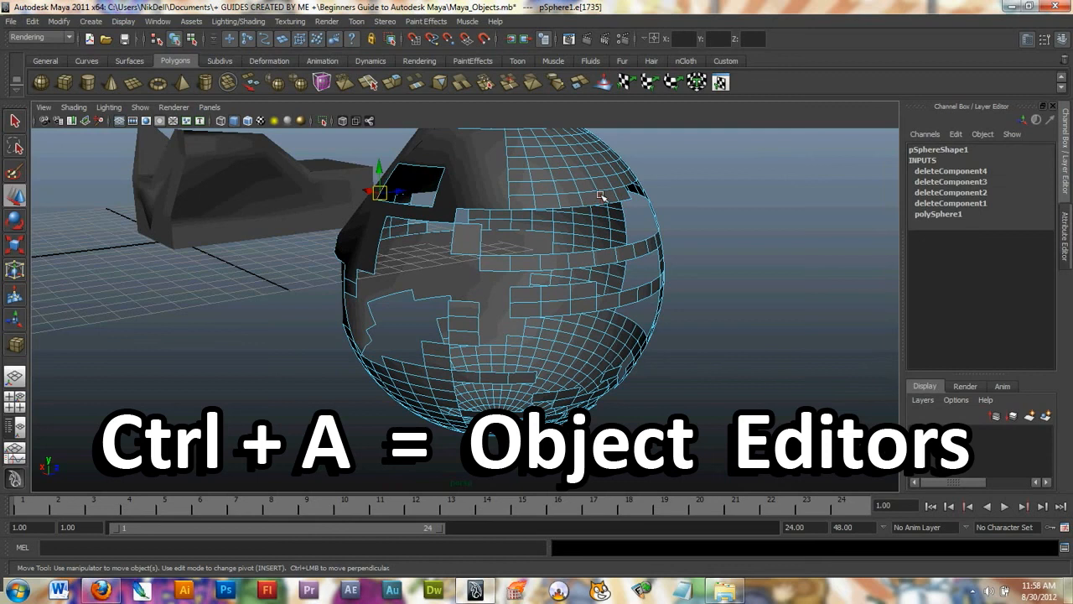
{"action": "left_click_drag", "start_coordinate": [555, 235], "coordinate": [585, 226], "text": "alt"}
{"action": "key", "text": "ctrl+a"}
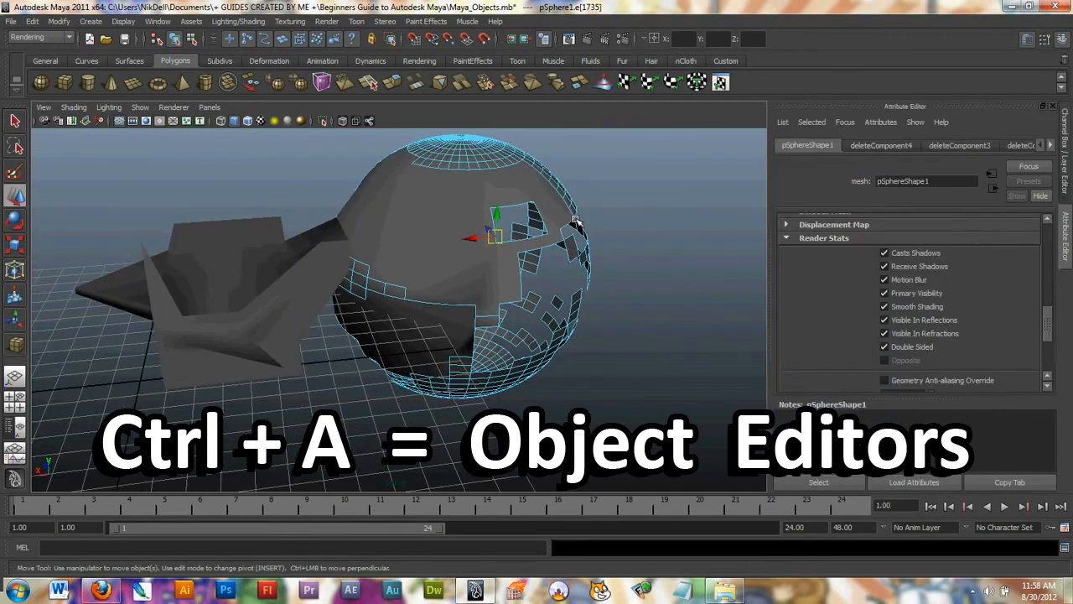
{"action": "key", "text": "ctrl+a"}
{"action": "key", "text": "ctrl+a"}
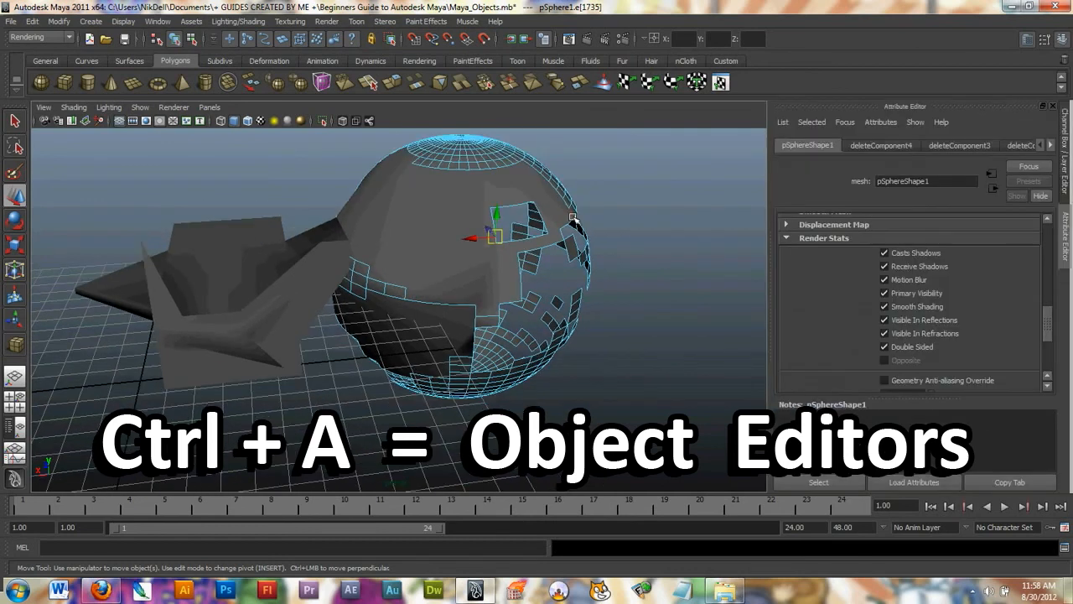
{"action": "key", "text": "ctrl+a"}
{"action": "key", "text": "ctrl+a"}
{"action": "key", "text": "ctrl+a"}
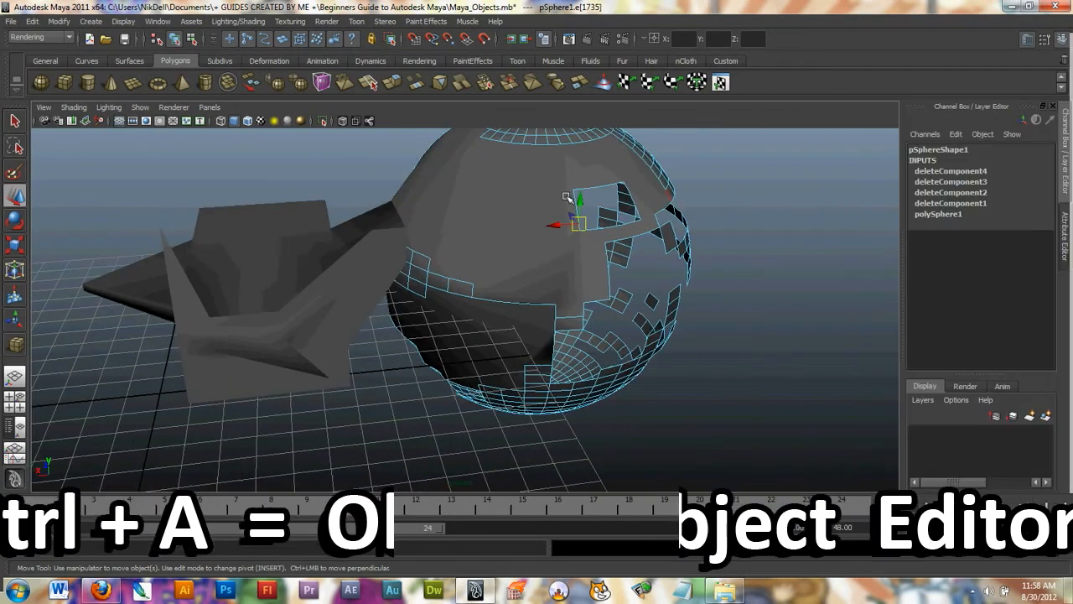
Step: Return to object selection mode, select the deformed cube, and choose its polyCube1 input in the Channel Box
{"action": "left_click", "coordinate": [176, 40]}
{"action": "left_click", "coordinate": [271, 269]}
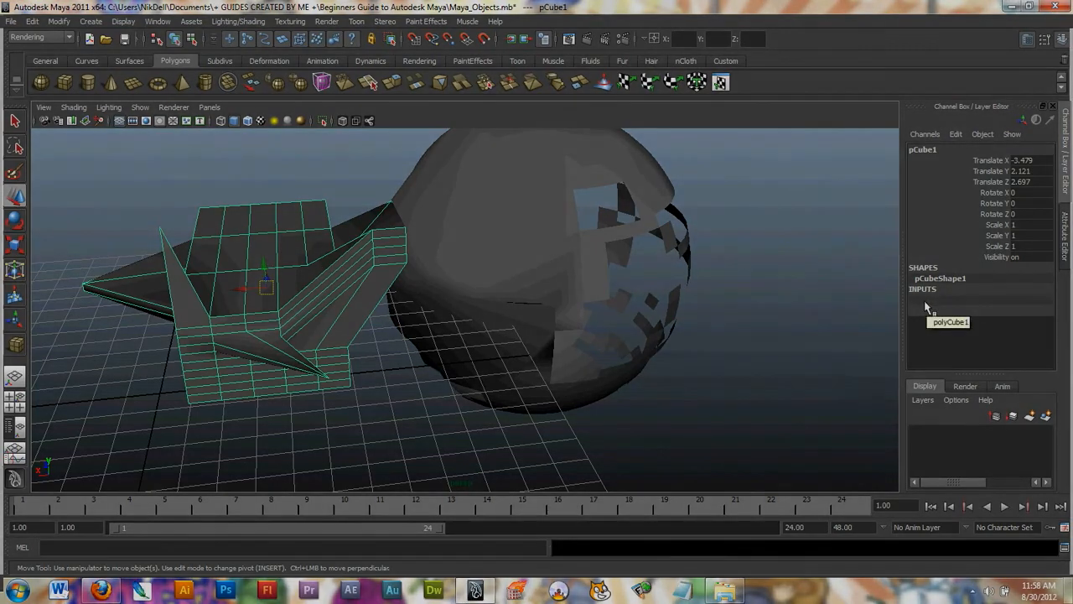
{"action": "left_click", "coordinate": [932, 300]}
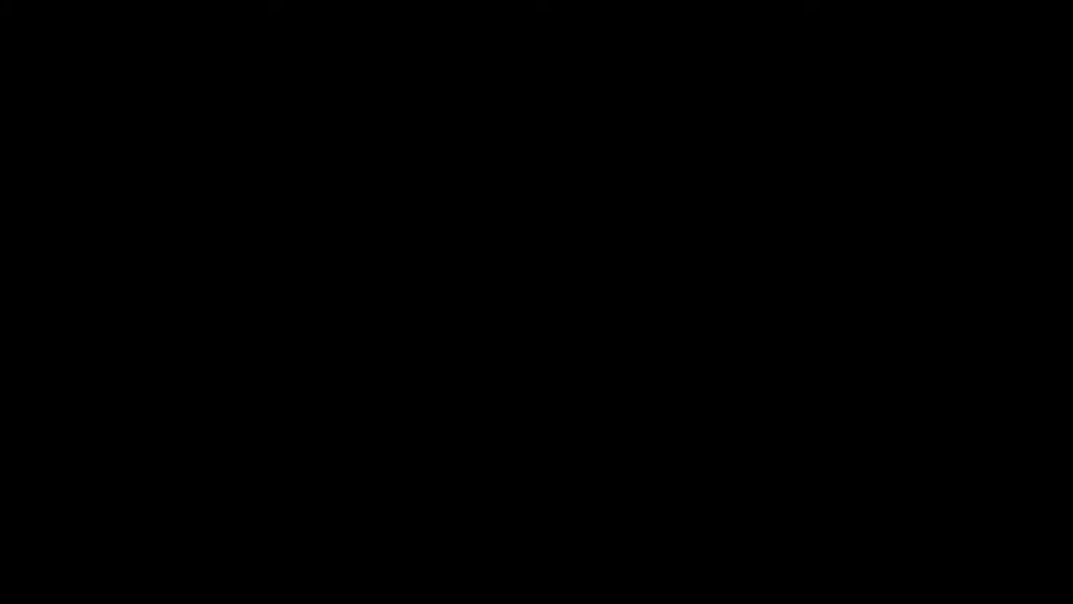